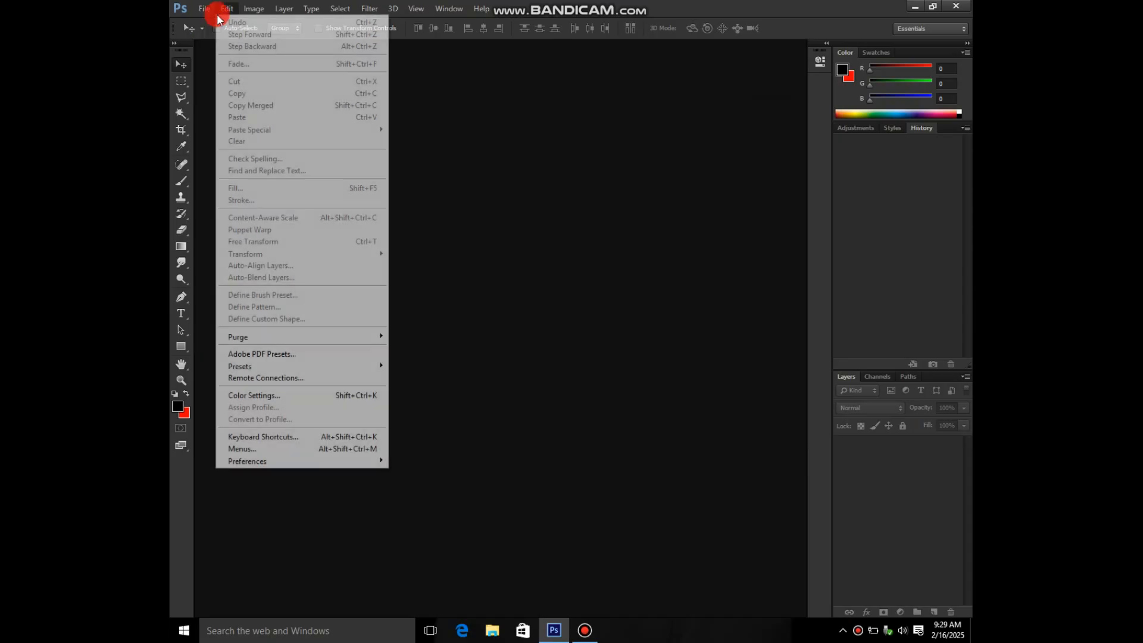
Create a 2000 × 1500 pixel document at 300 pixels/inch and extend its canvas beyond the lower and right edges with the Crop tool
click(208, 20)
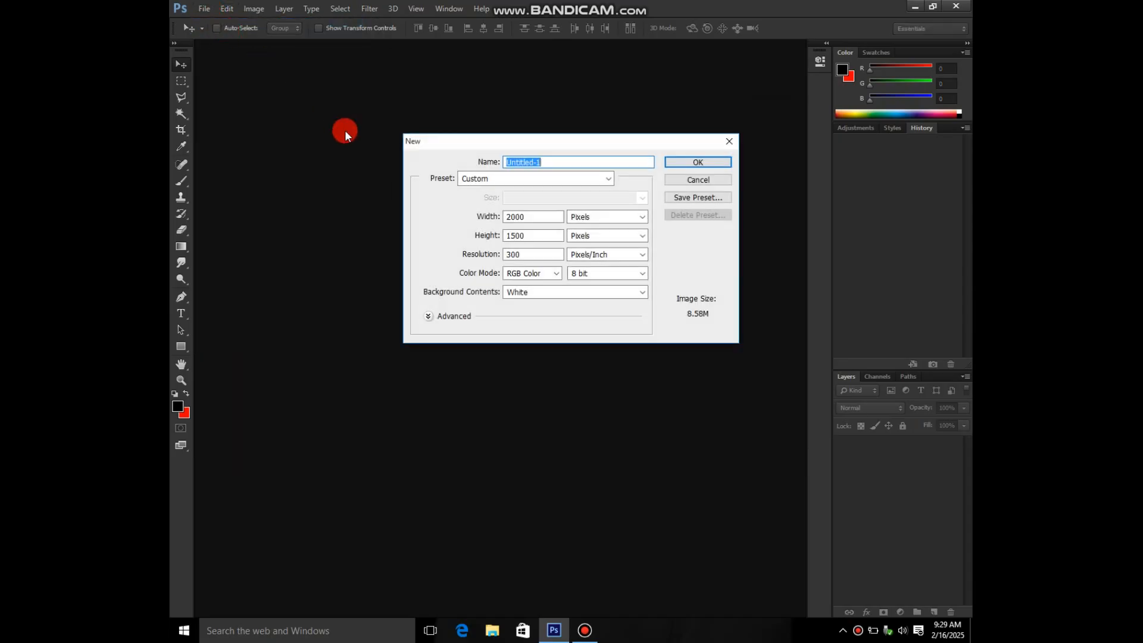
click(703, 161)
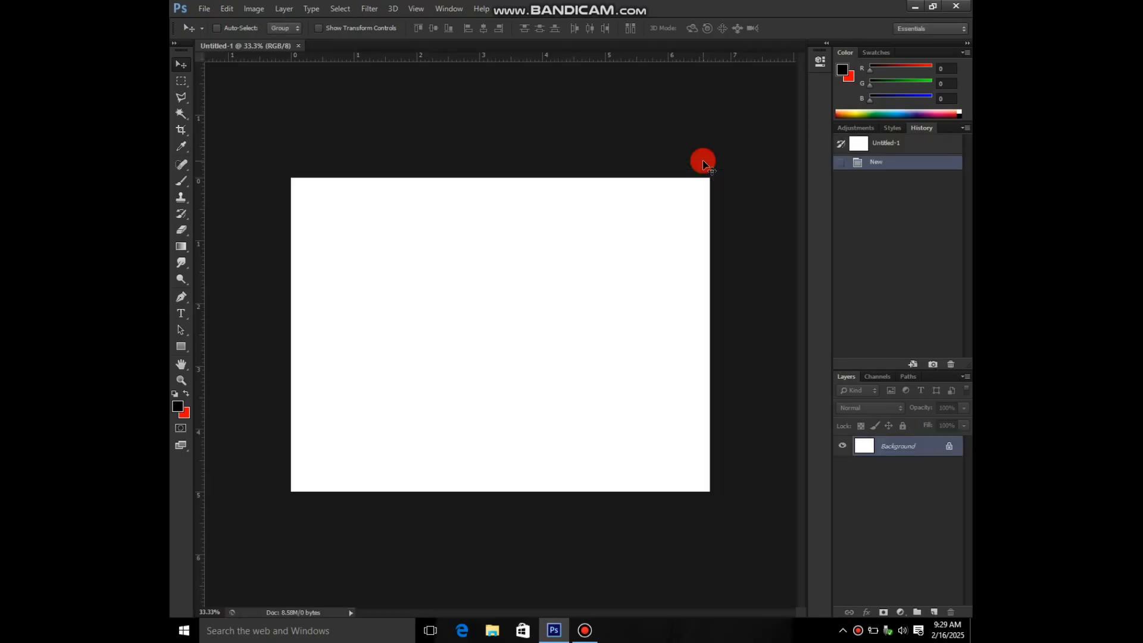
click(179, 133)
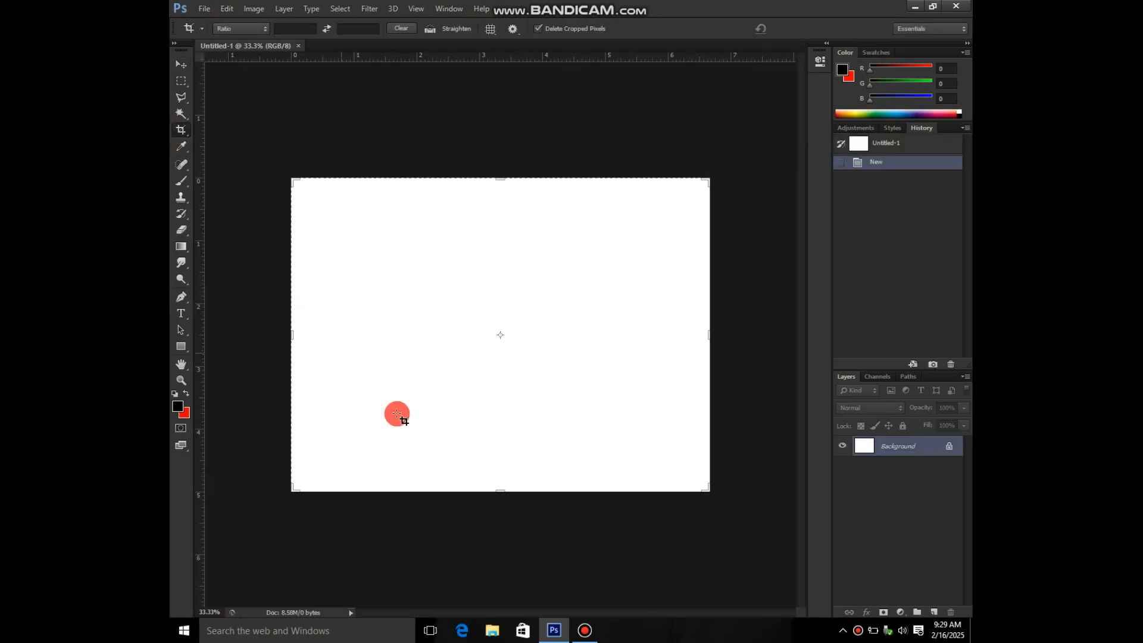
drag(498, 494, 541, 481)
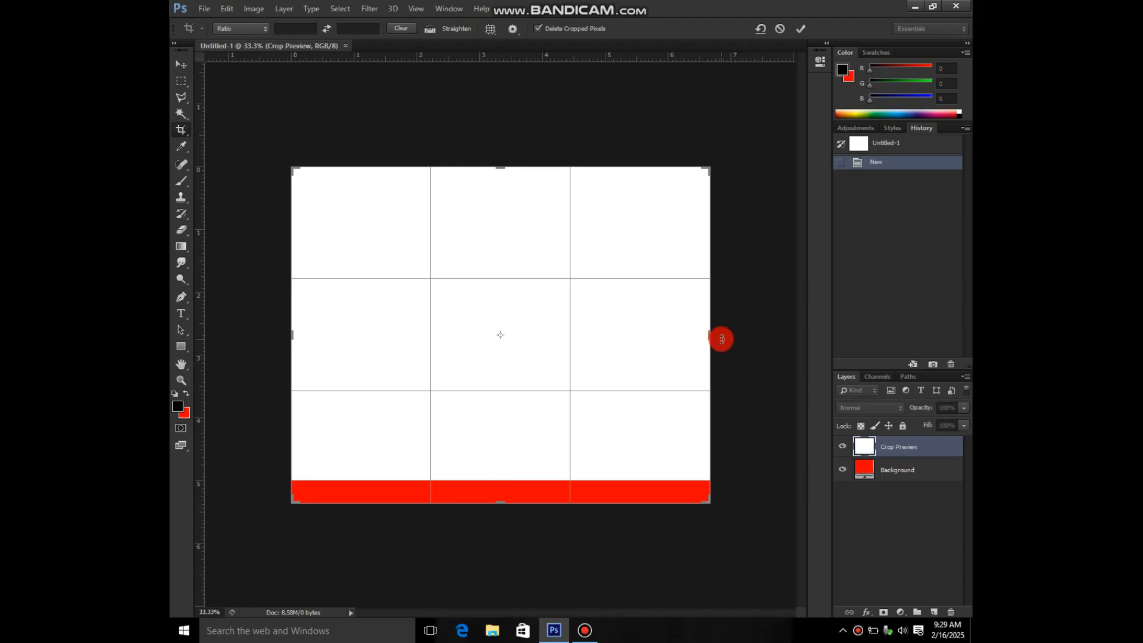
drag(707, 335, 722, 334)
click(802, 28)
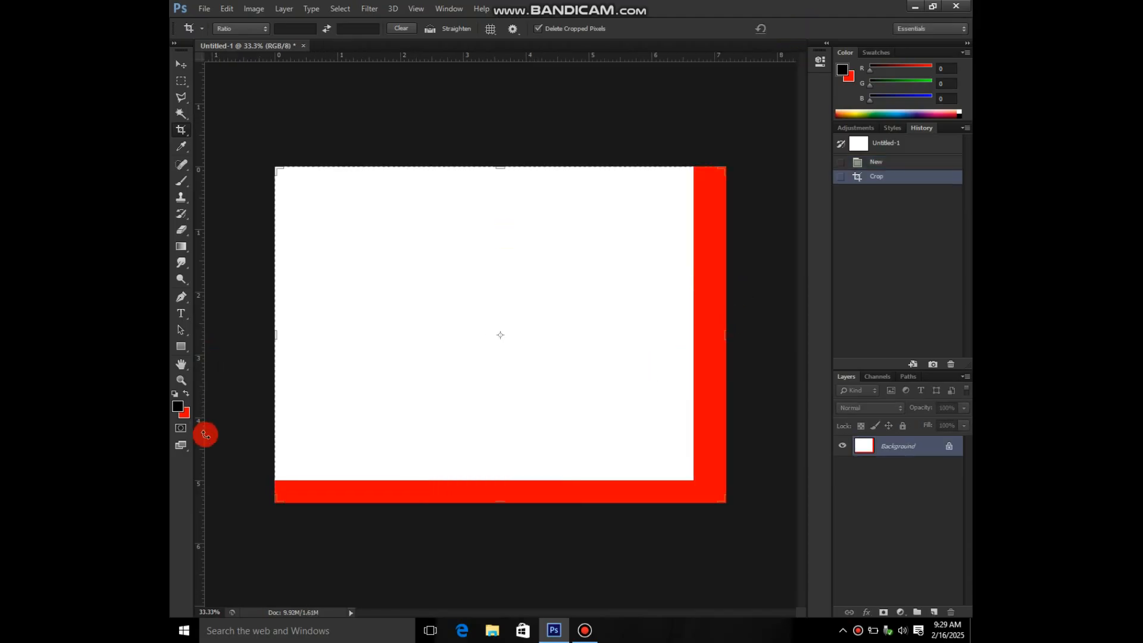
Set the foreground colour to white (ffffff) and fill the whole Background layer with it
click(178, 406)
drag(480, 267, 393, 138)
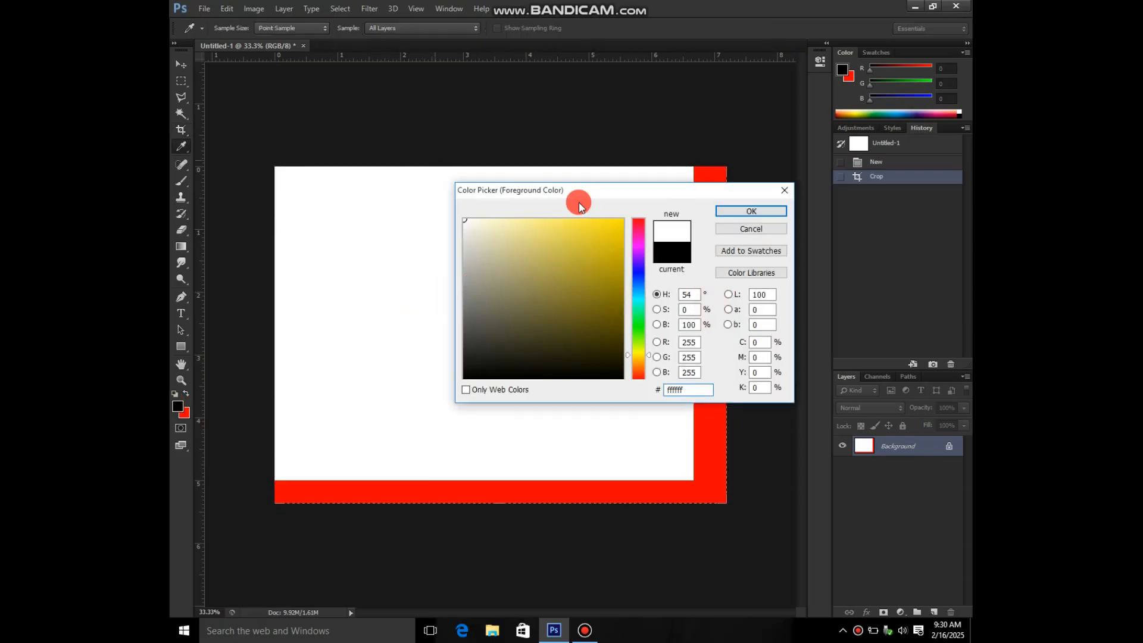
click(724, 220)
key(alt+BackSpace)
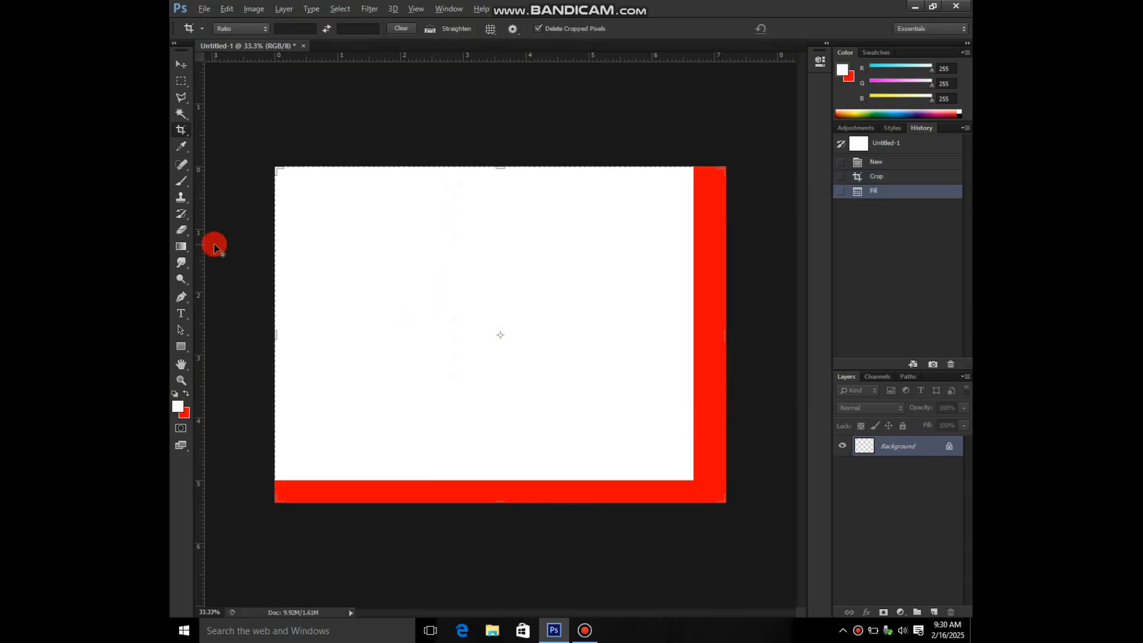
click(181, 67)
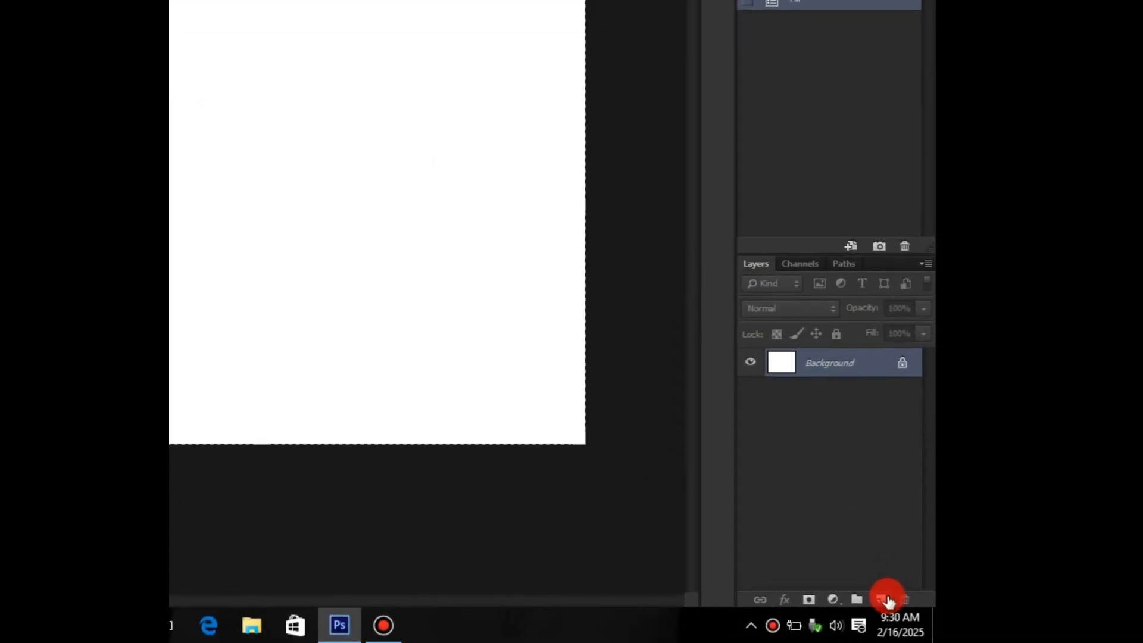
Add a new layer and make a rectangular selection about 1 inch wide and 3.1 inches tall, starting at the canvas's upper edge
click(886, 599)
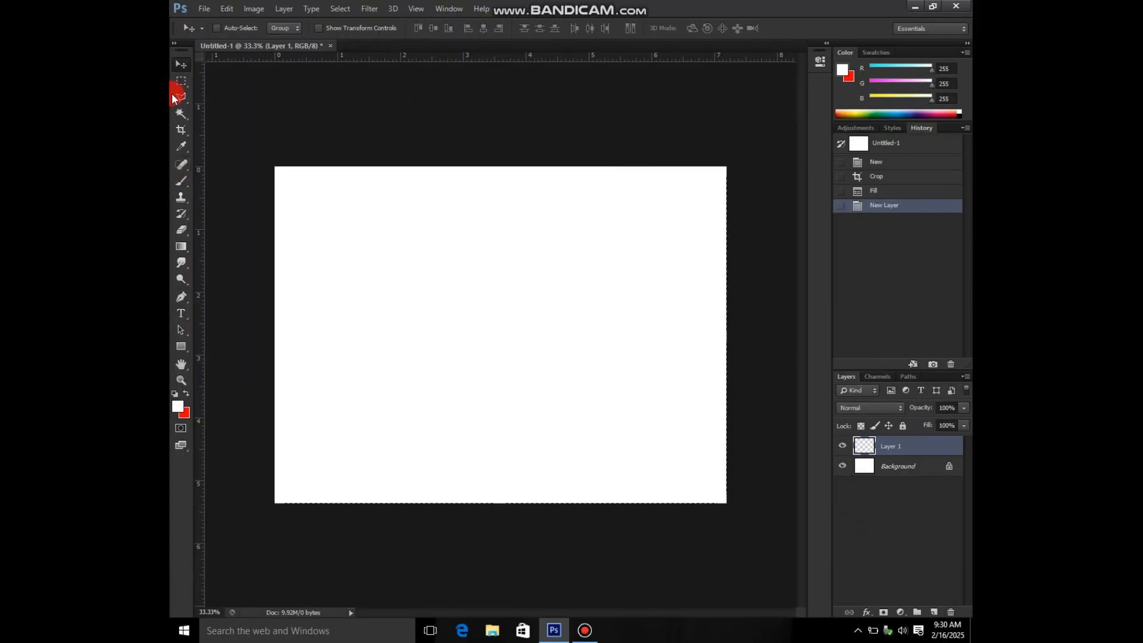
click(181, 81)
drag(329, 168, 385, 363)
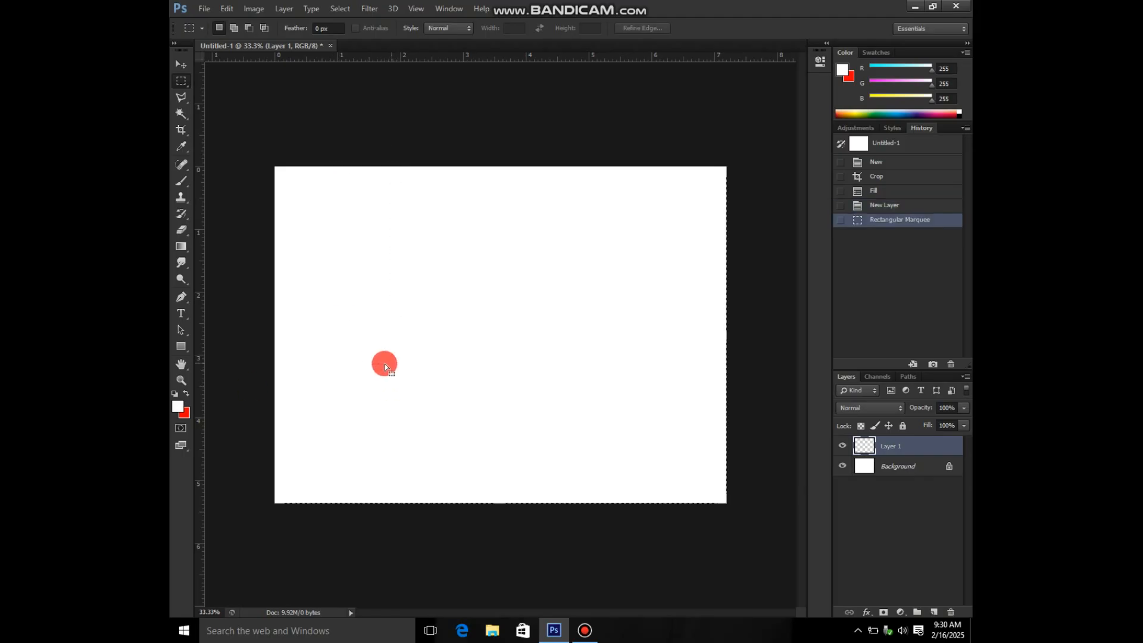
Set the foreground colour to black and fill the tall rectangular selection with it on the new layer
click(176, 410)
drag(531, 296, 500, 399)
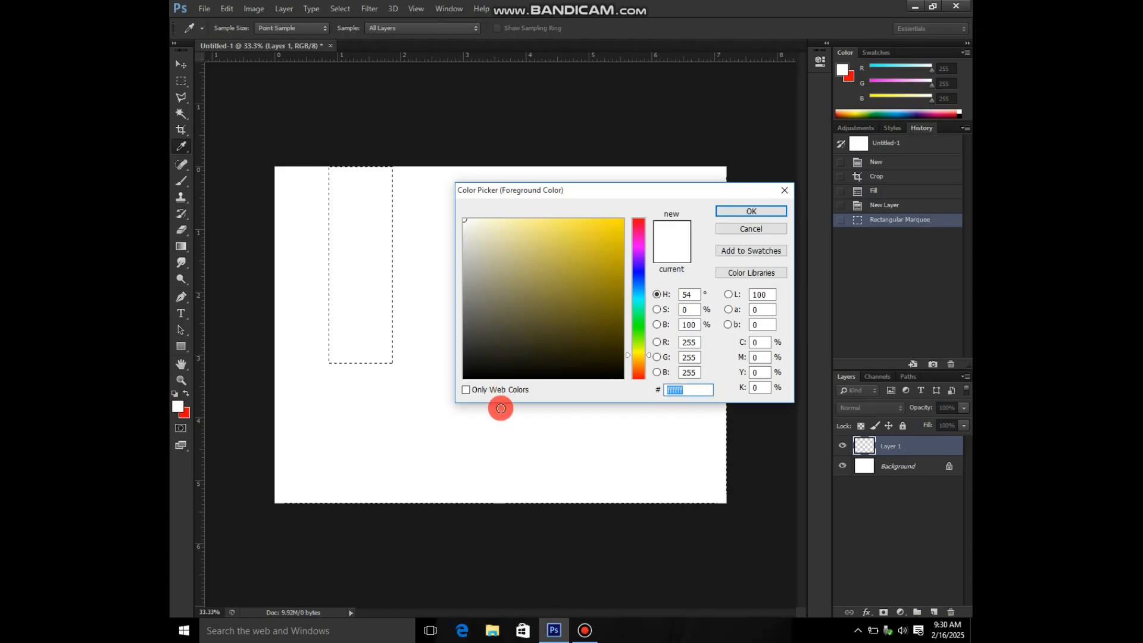
click(753, 213)
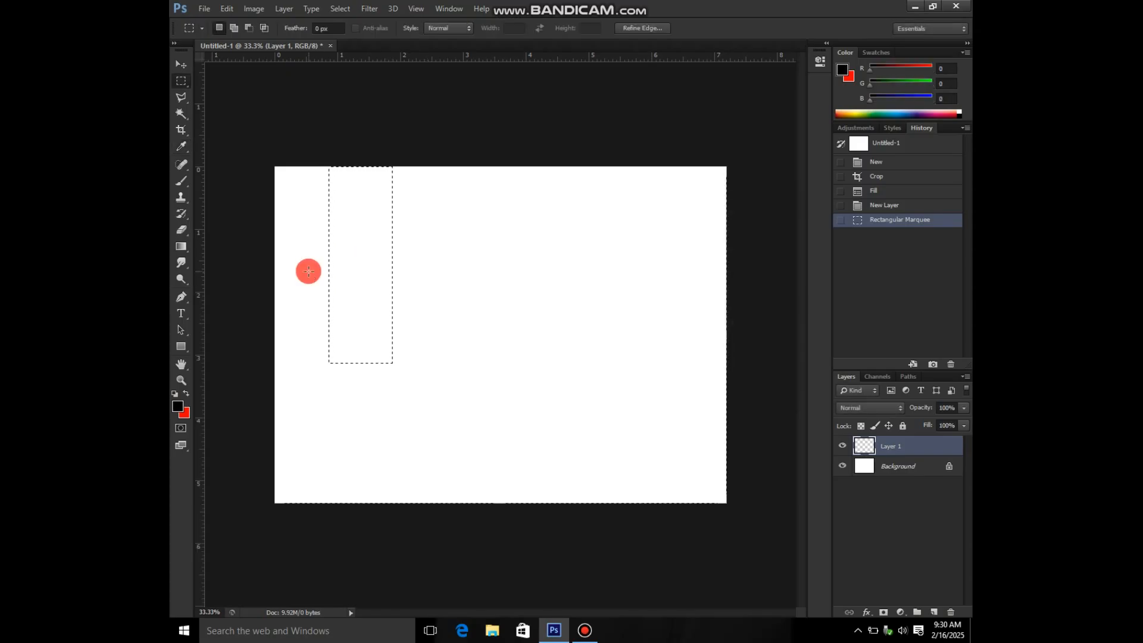
key(alt+BackSpace)
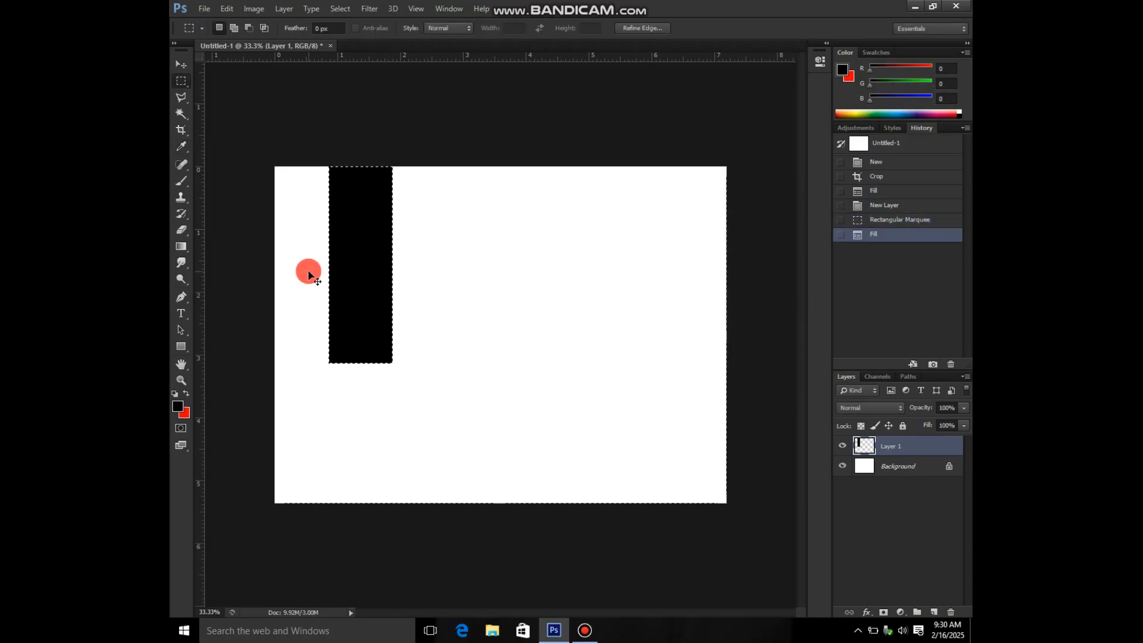
Stretch the black rectangle downward to about 112% of its height using Free Transform
key(ctrl+t)
drag(361, 357, 354, 383)
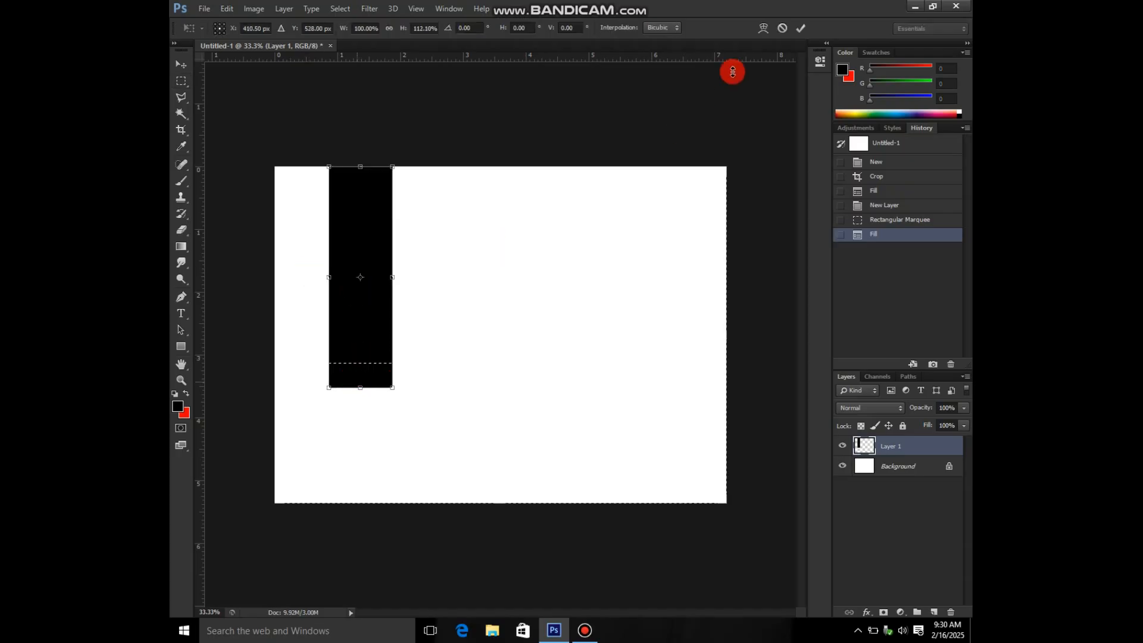
click(802, 30)
Convert the Background into a regular layer and add a reversed black-and-white Gradient Overlay to it
double_click(916, 471)
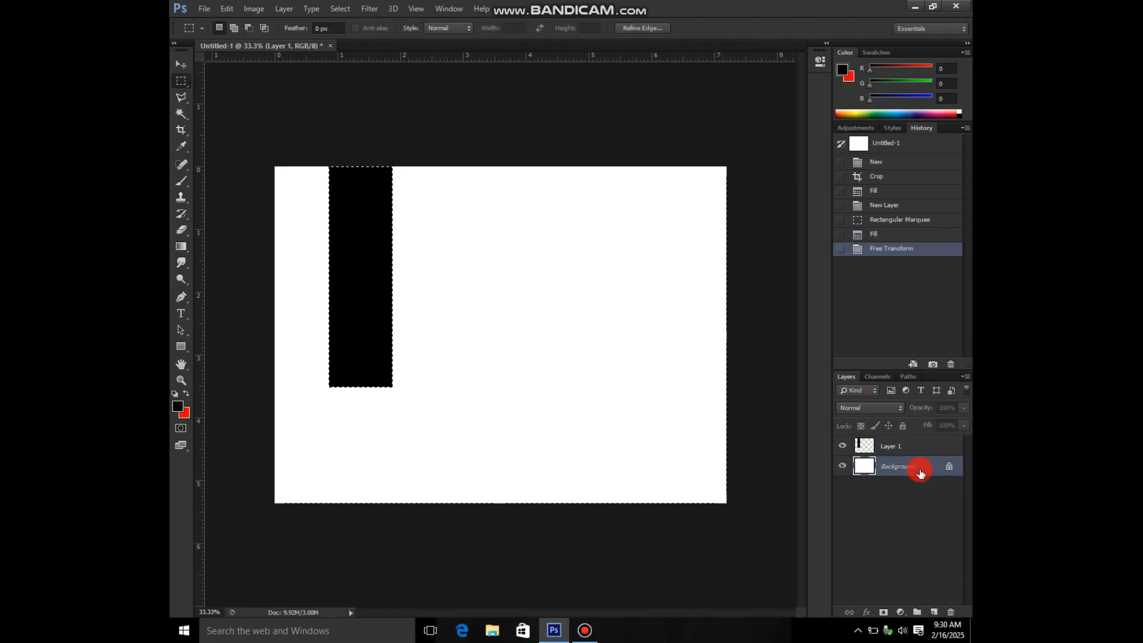
click(675, 201)
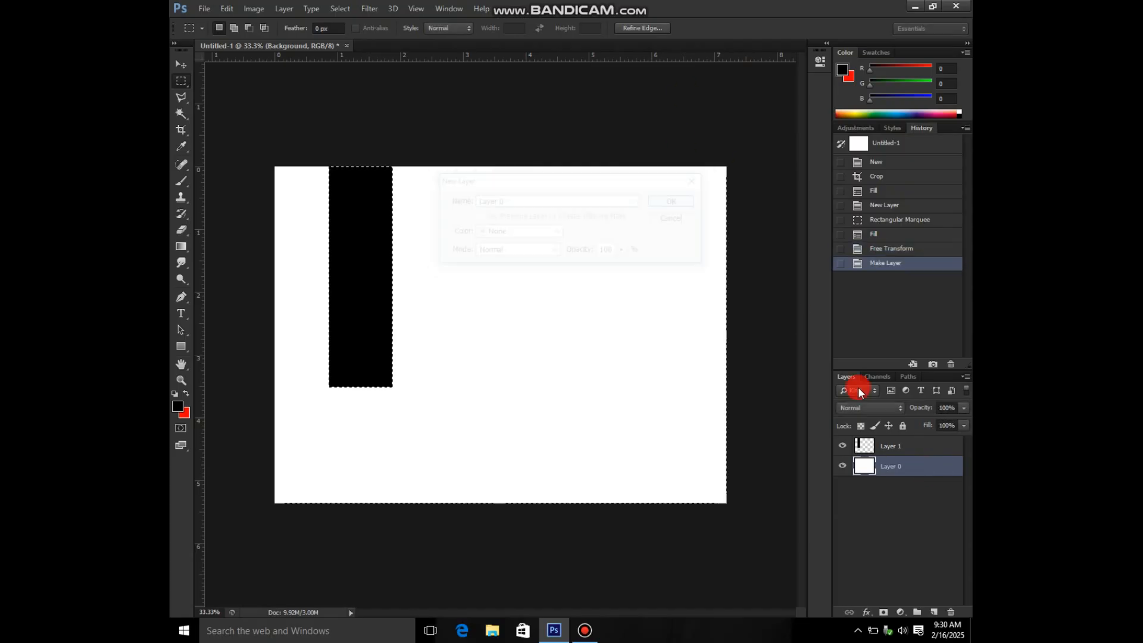
double_click(943, 467)
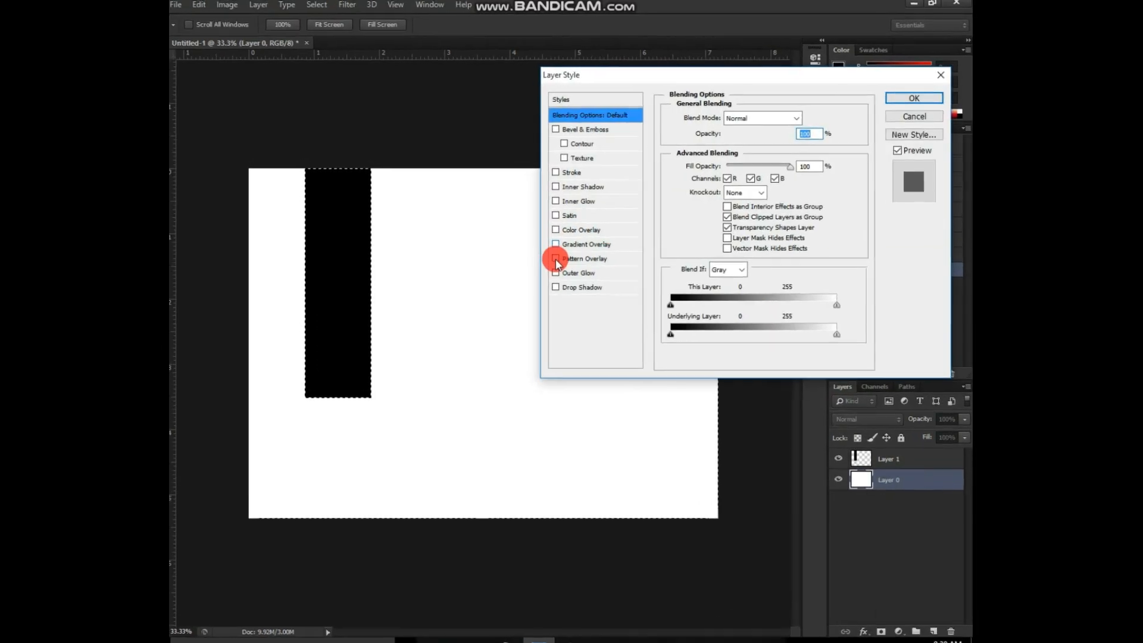
click(557, 244)
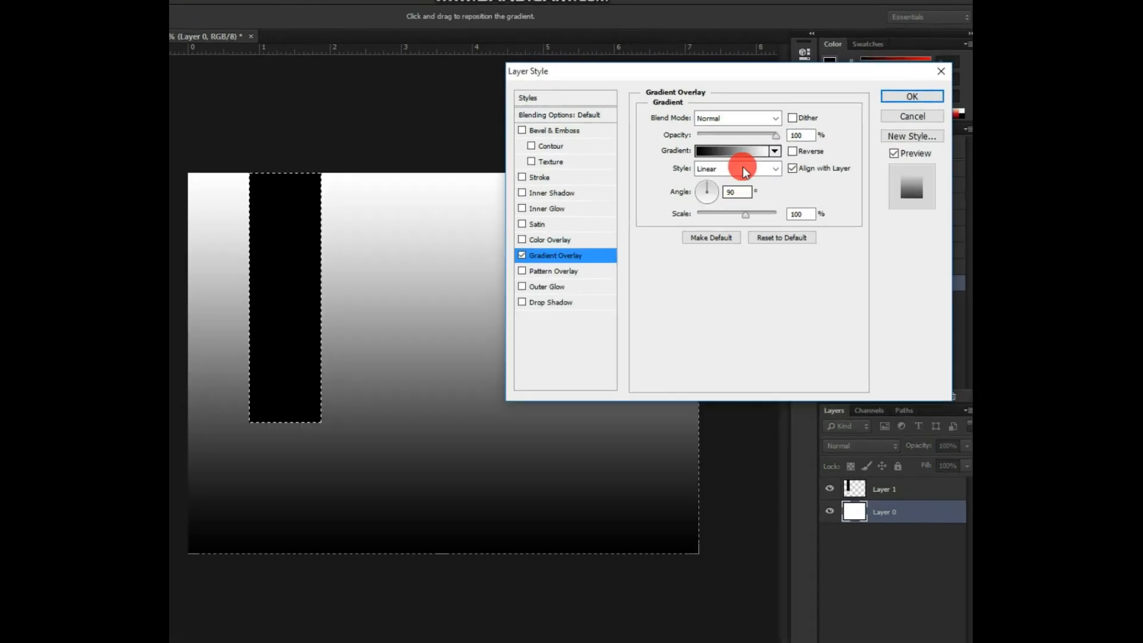
click(772, 160)
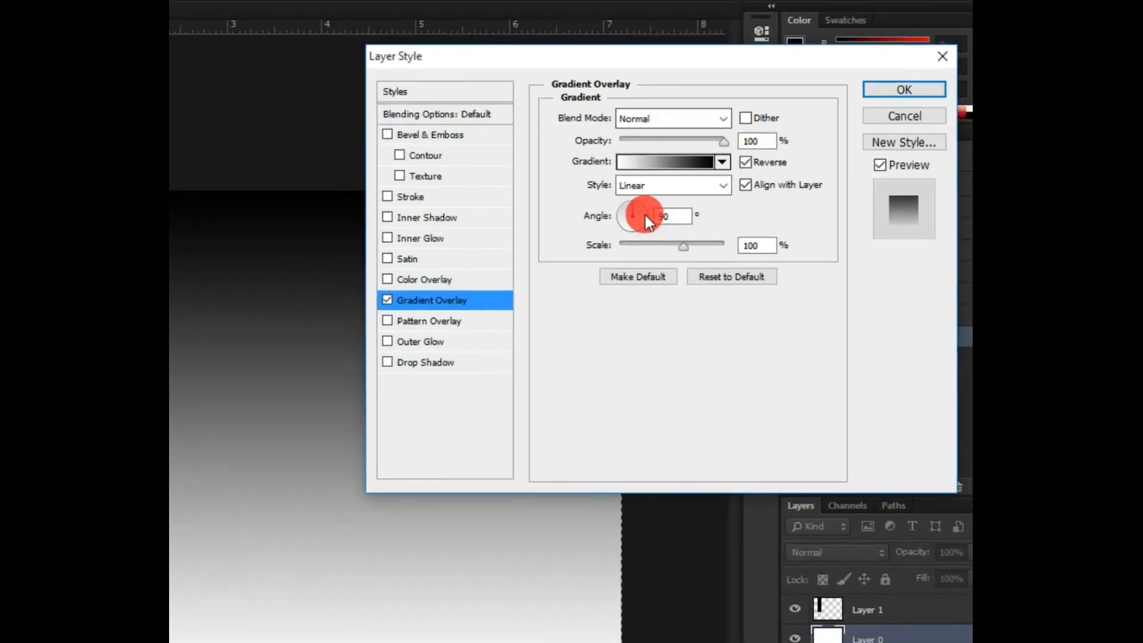
Set the gradient overlay to Radial style with a 0° angle, 150% scale and 72% opacity, and apply it
click(690, 181)
click(574, 248)
double_click(575, 243)
text(0)
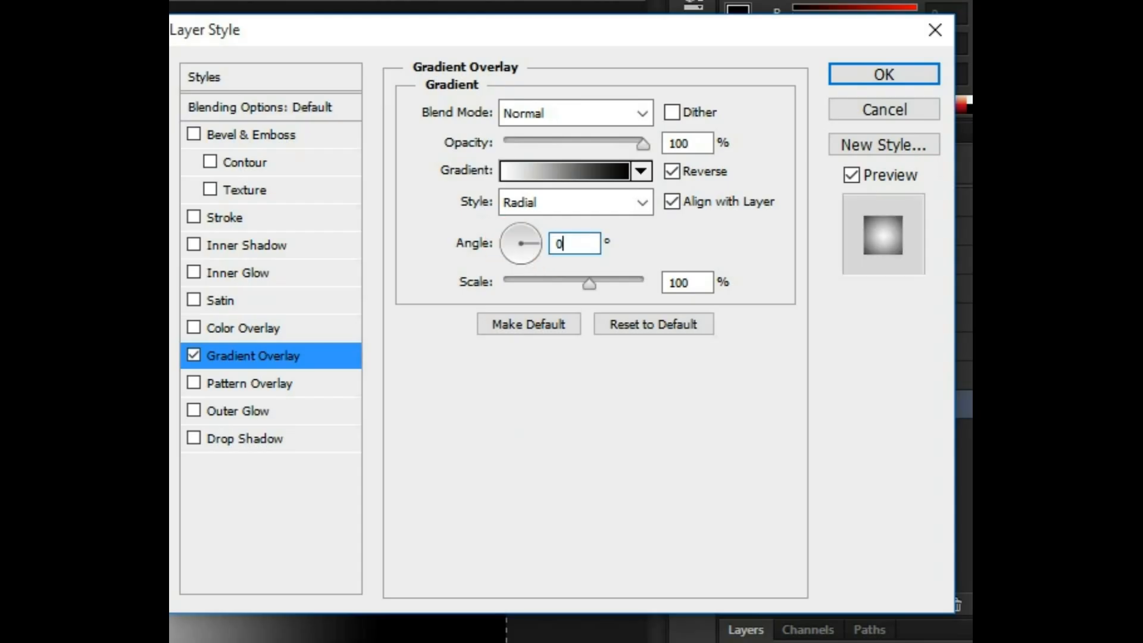
drag(596, 276, 674, 281)
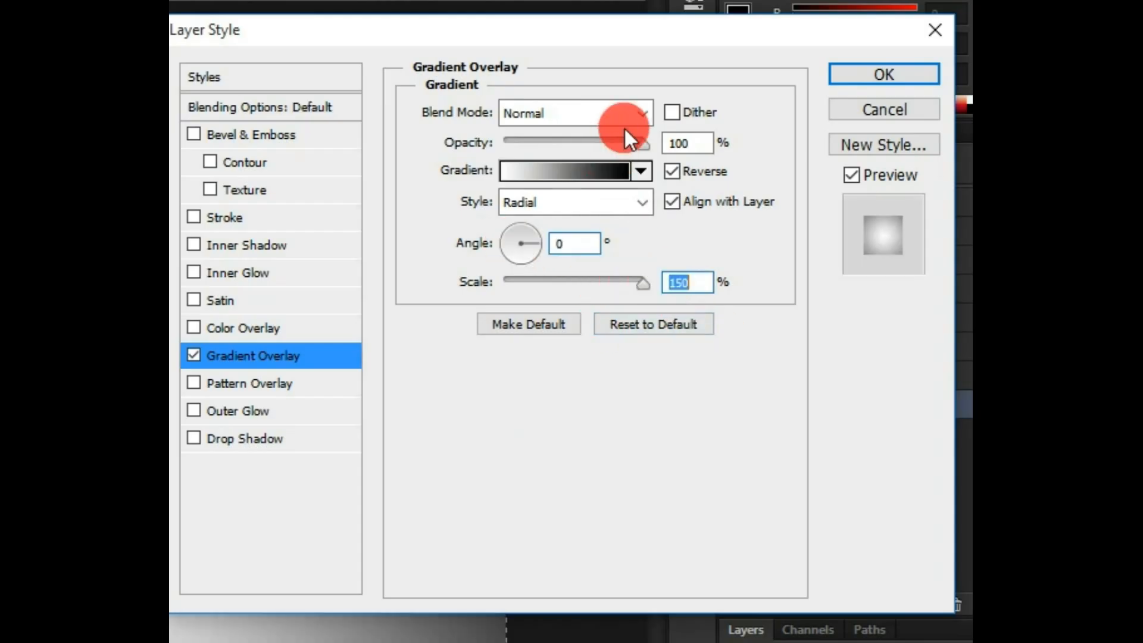
drag(631, 150, 612, 148)
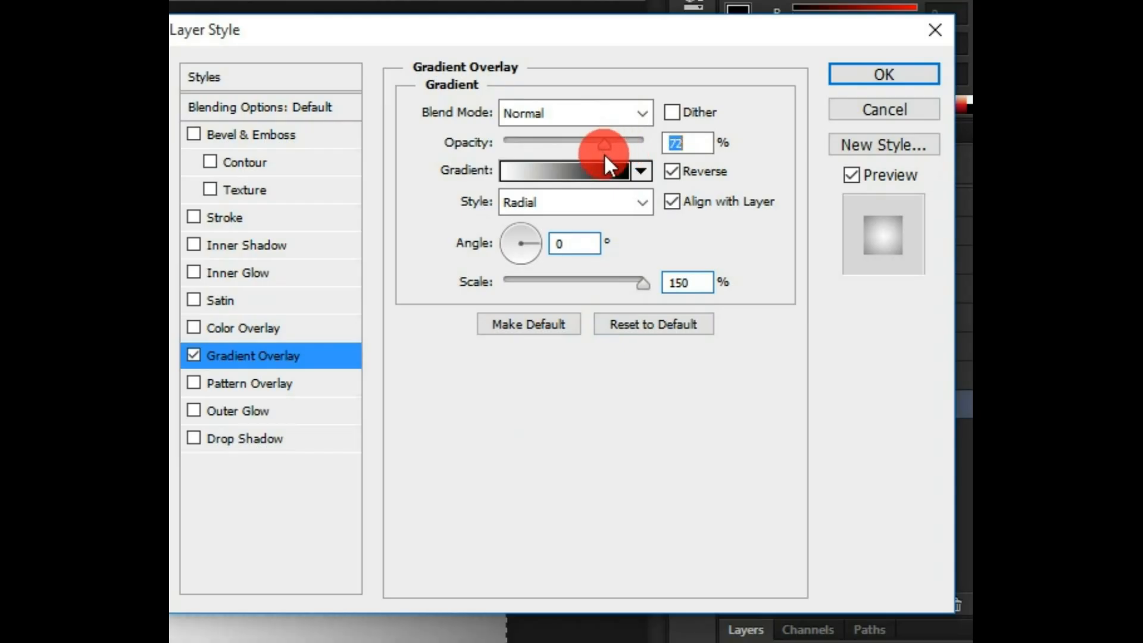
click(882, 76)
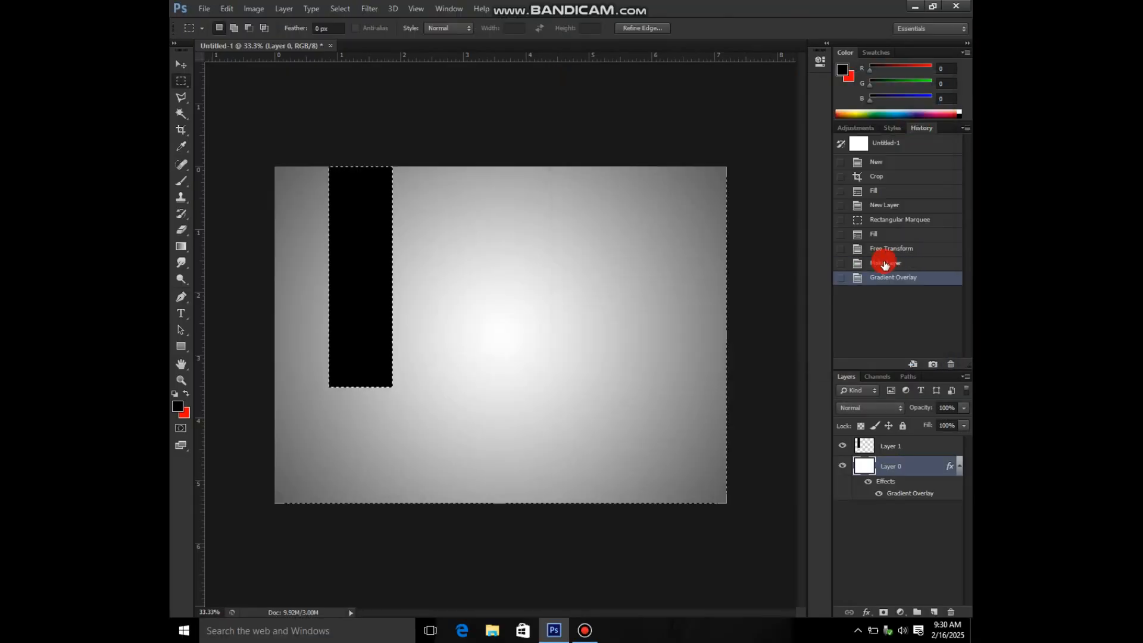
Add a Color Overlay to the rectangle's layer, Layer 1, in blue (RGB 22, 118, 226)
click(914, 446)
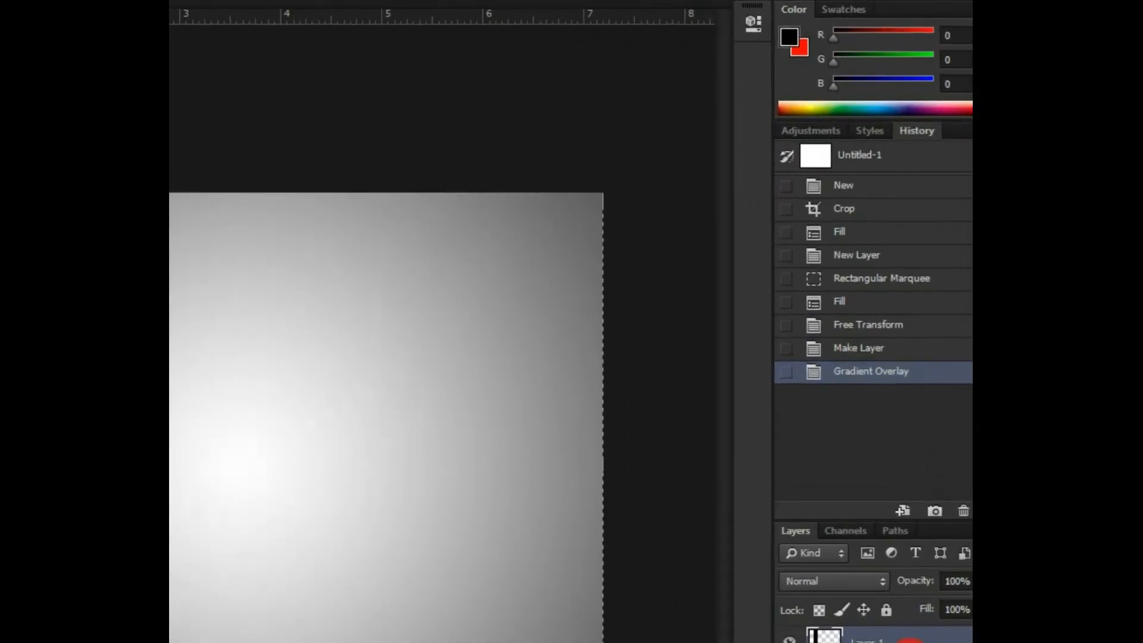
double_click(915, 562)
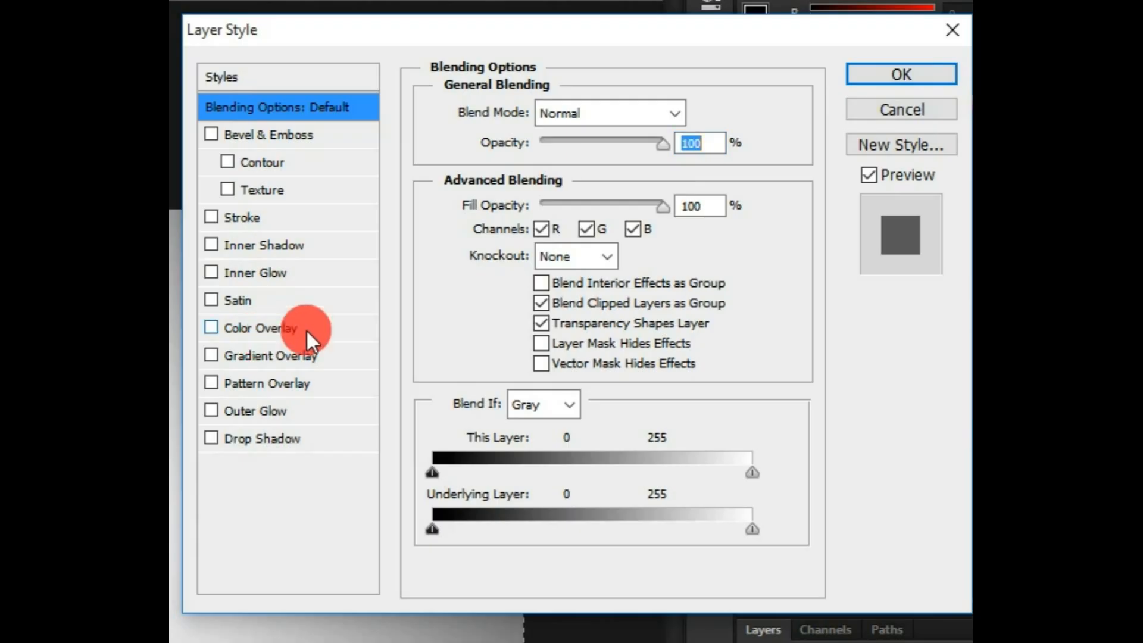
click(213, 331)
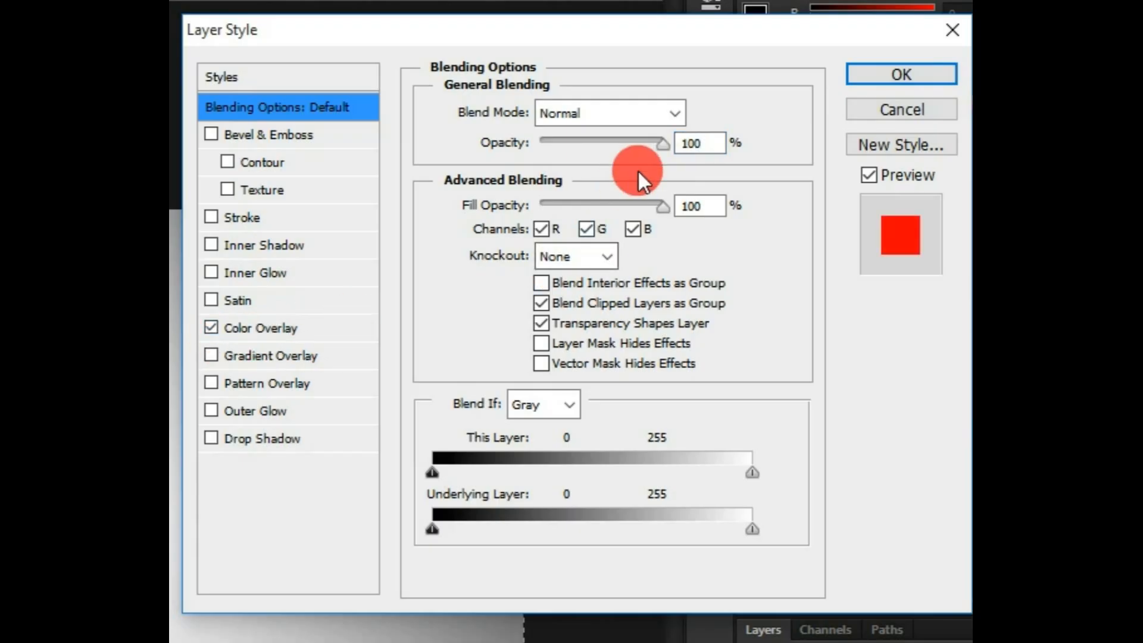
click(269, 339)
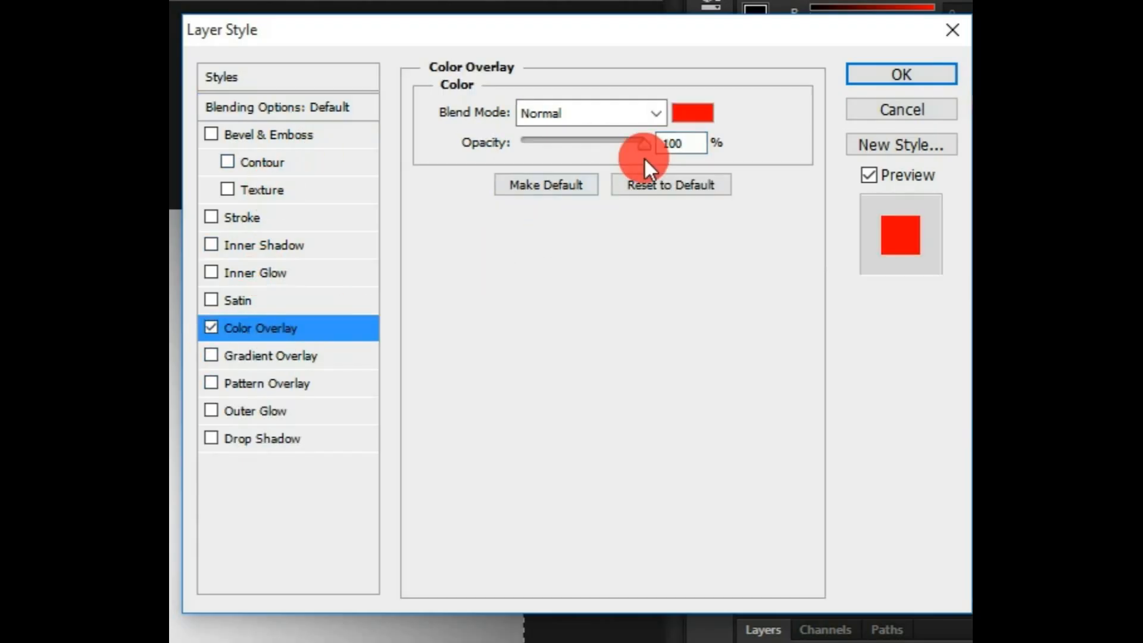
click(703, 116)
click(351, 446)
click(287, 341)
drag(287, 341, 288, 337)
click(210, 327)
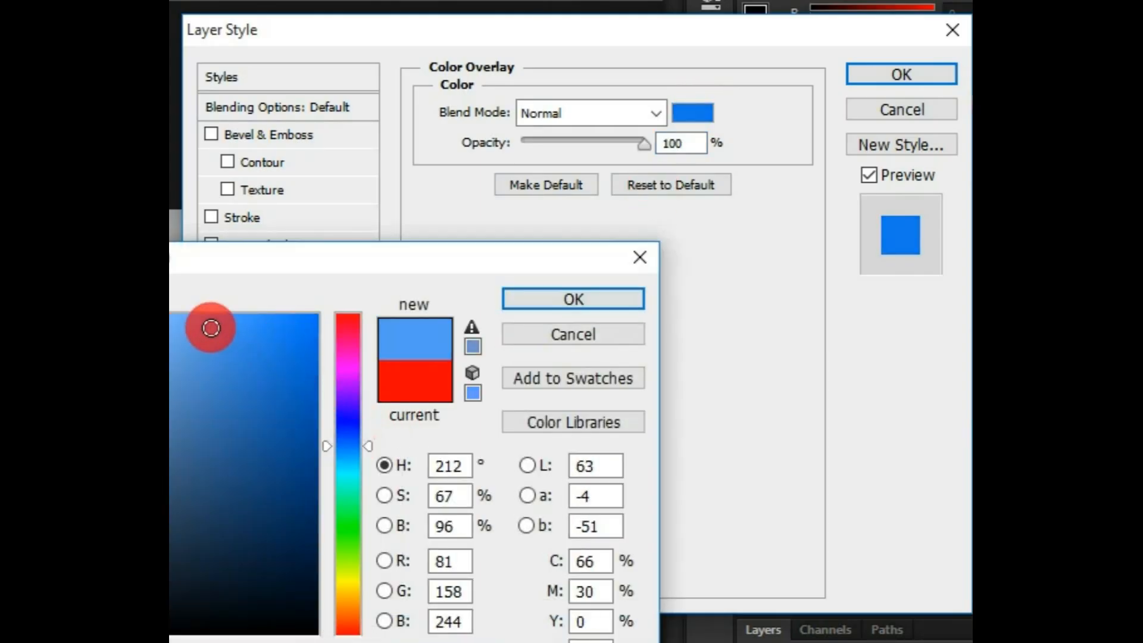
click(311, 306)
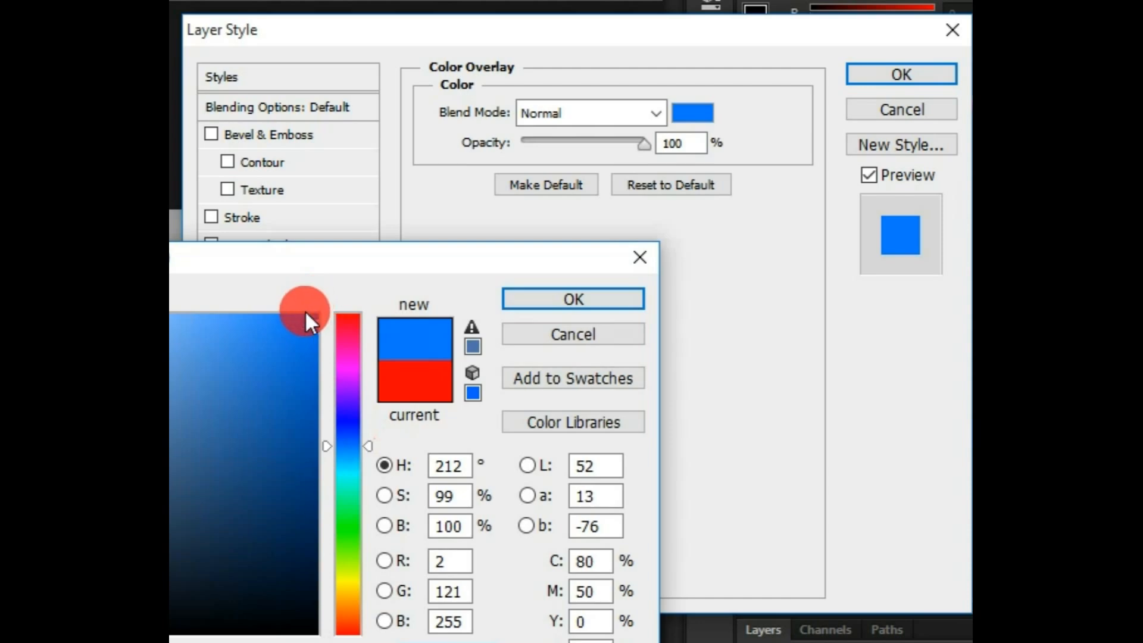
mouse_move(299, 328)
mouse_down()
mouse_move(283, 360)
mouse_move(285, 347)
mouse_up()
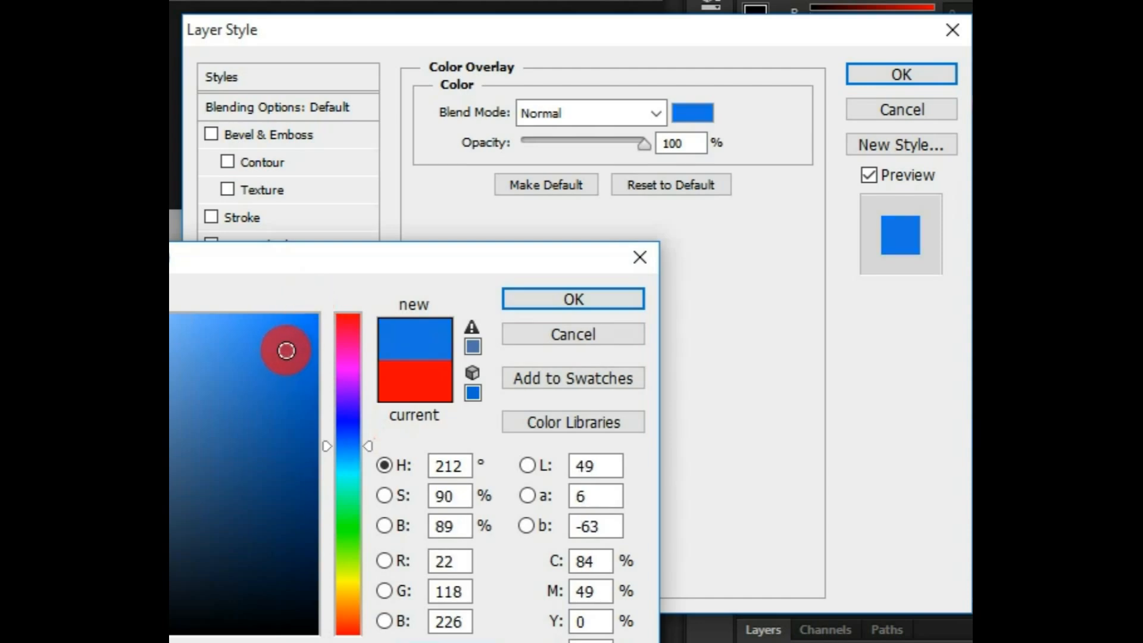
click(586, 297)
Add a Drop Shadow to the blue rectangle with a distance of 12 px and a spread of 14%, and apply the layer style
click(282, 446)
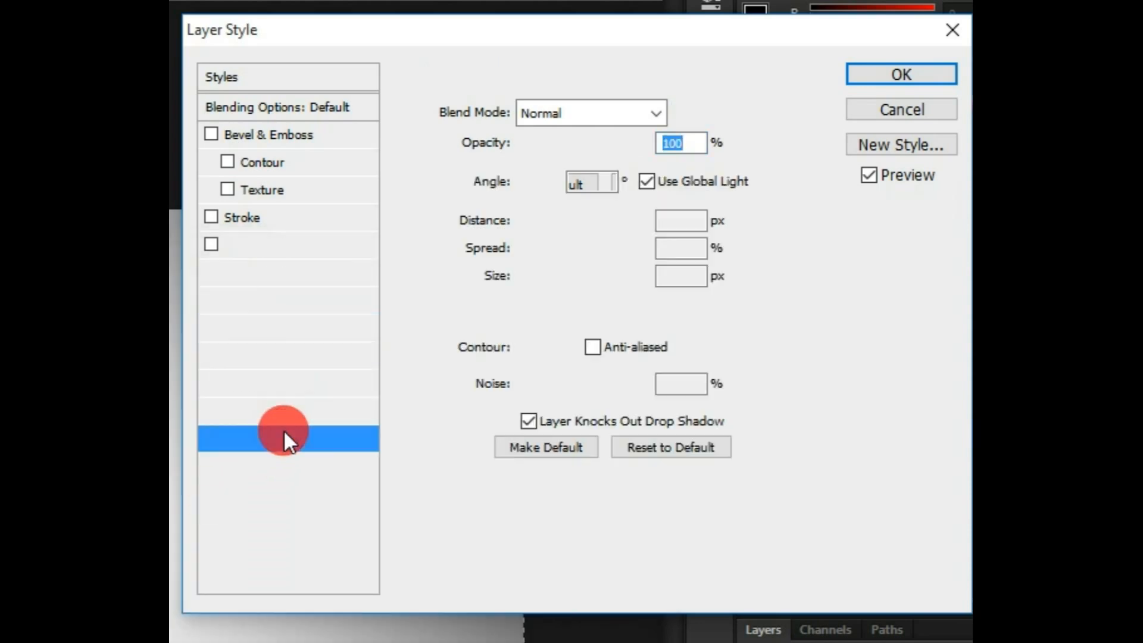
drag(546, 226, 536, 226)
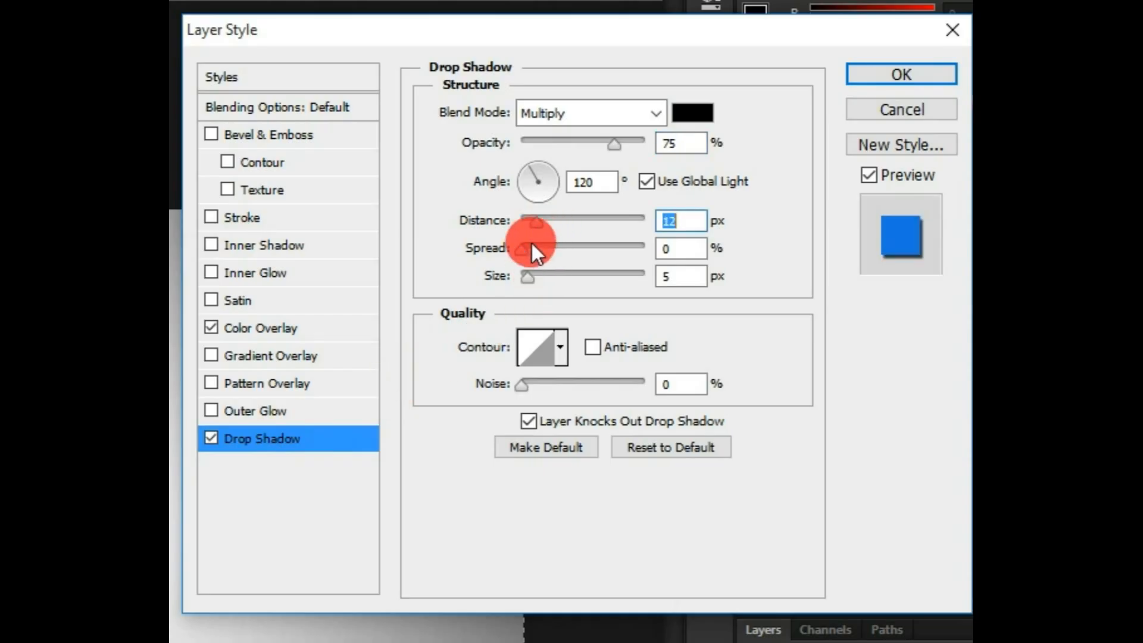
click(539, 249)
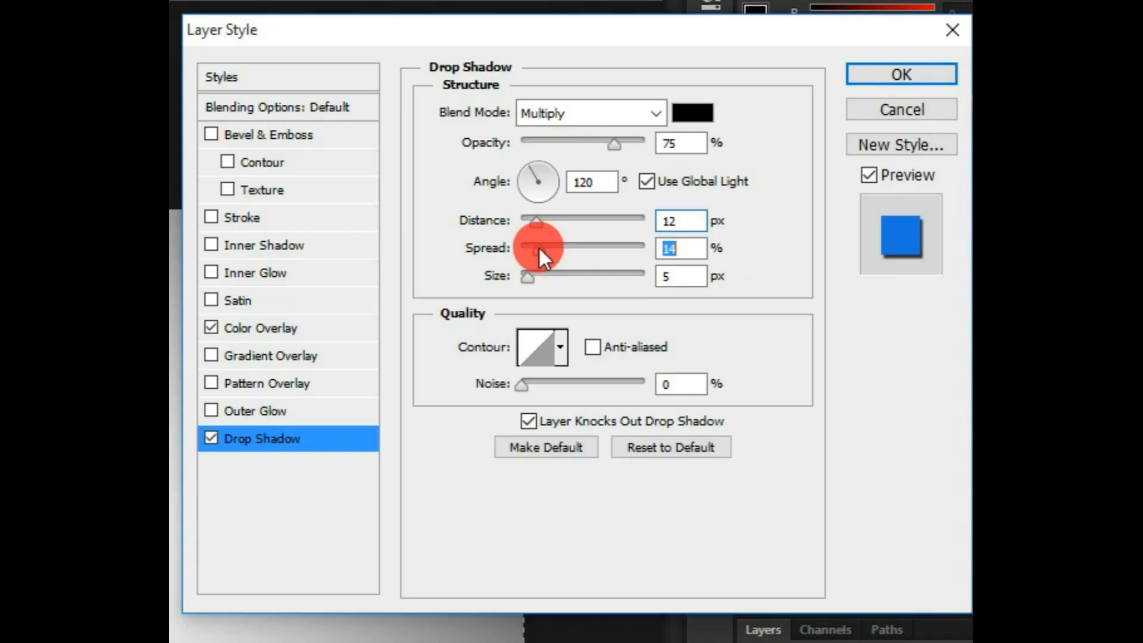
click(902, 75)
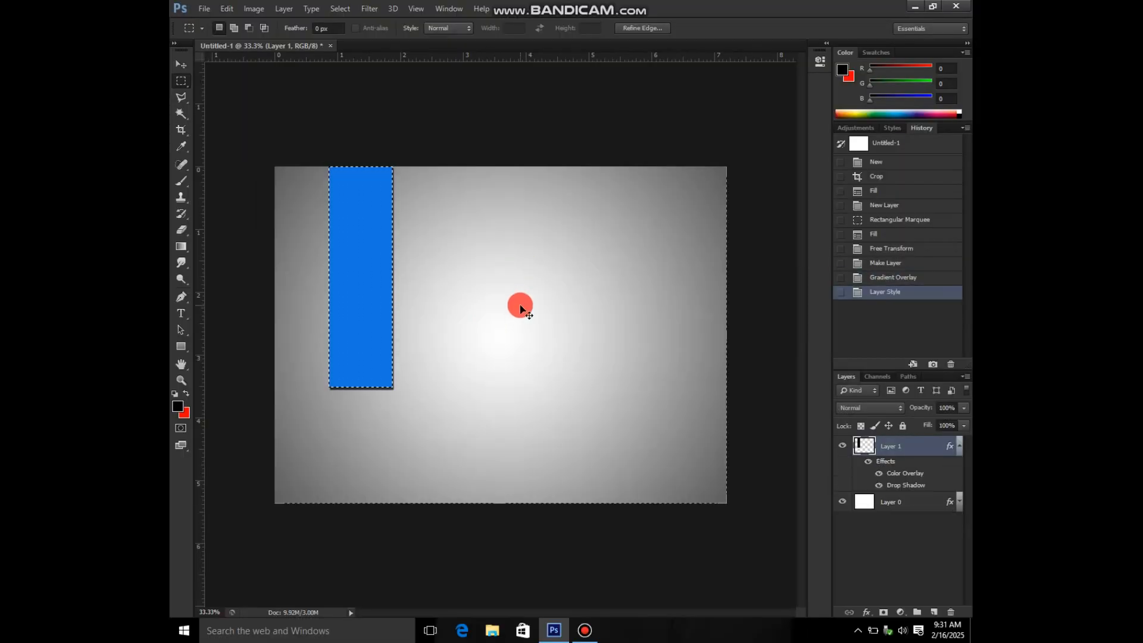
Deselect the blue rectangle and collapse the effects list of Layer 1
click(520, 308)
click(958, 448)
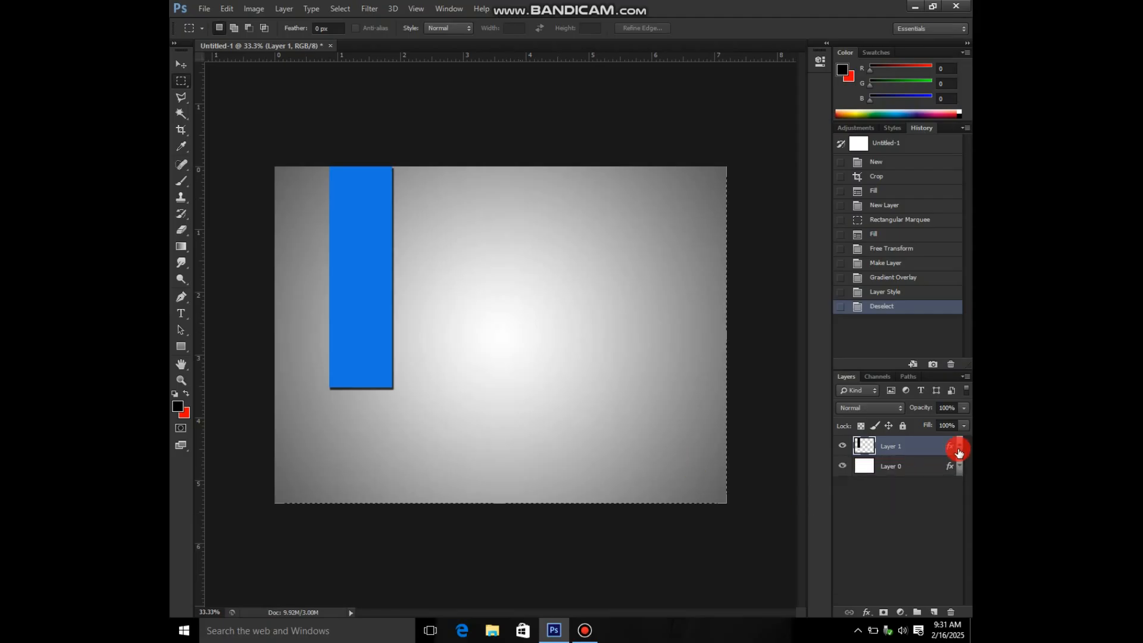
Duplicate Layer 1 and move the copy directly below the original blue rectangle, keeping its original size
right_click(933, 445)
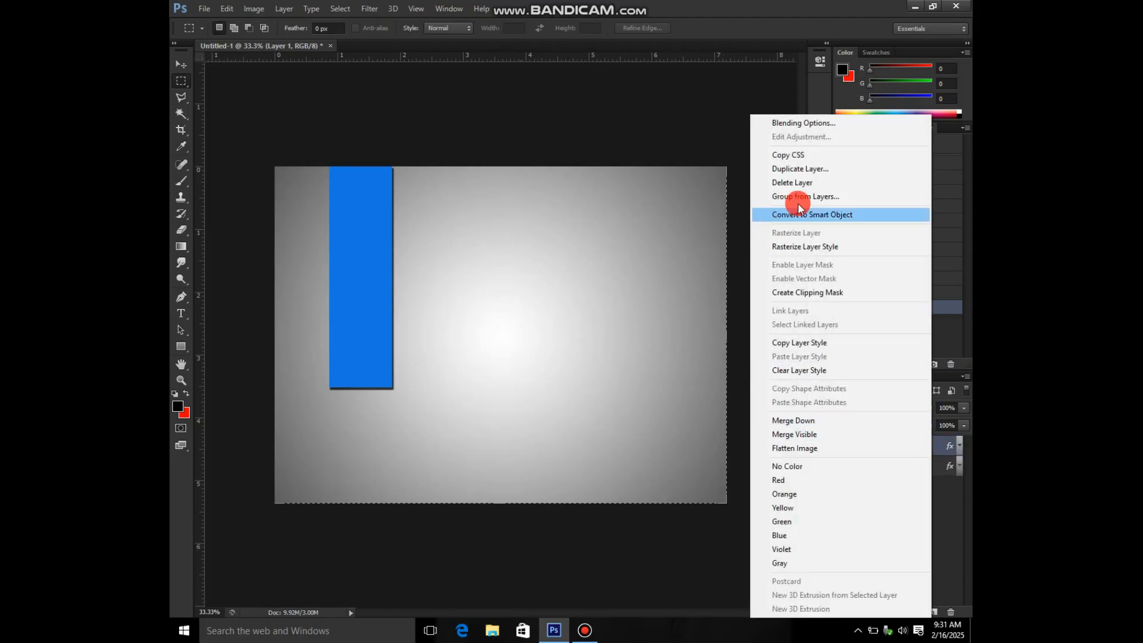
click(792, 171)
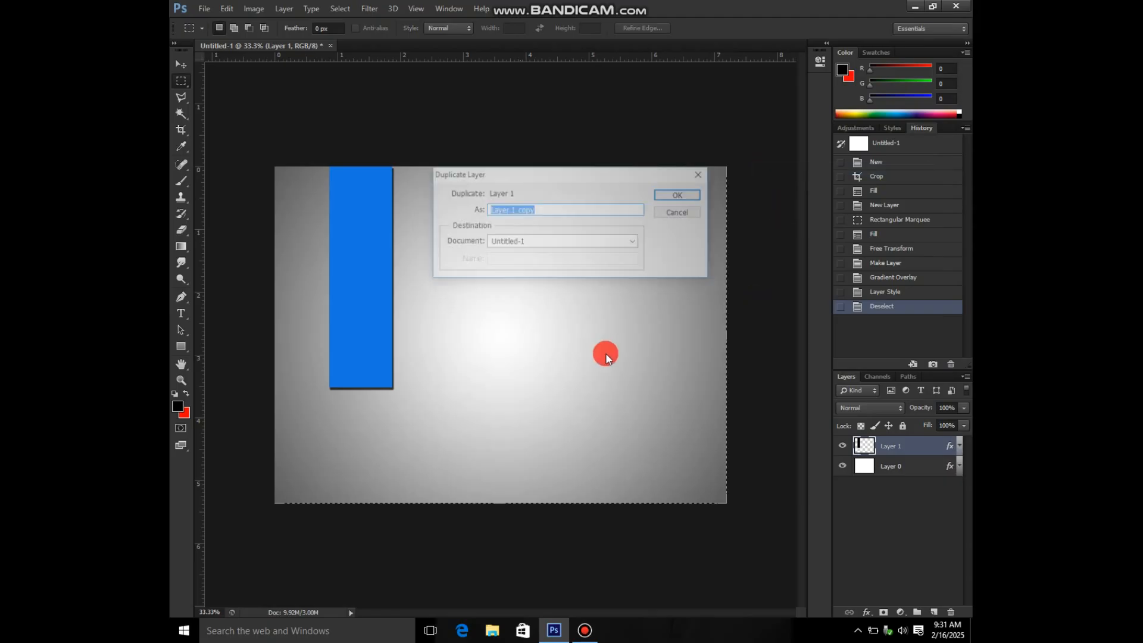
click(679, 195)
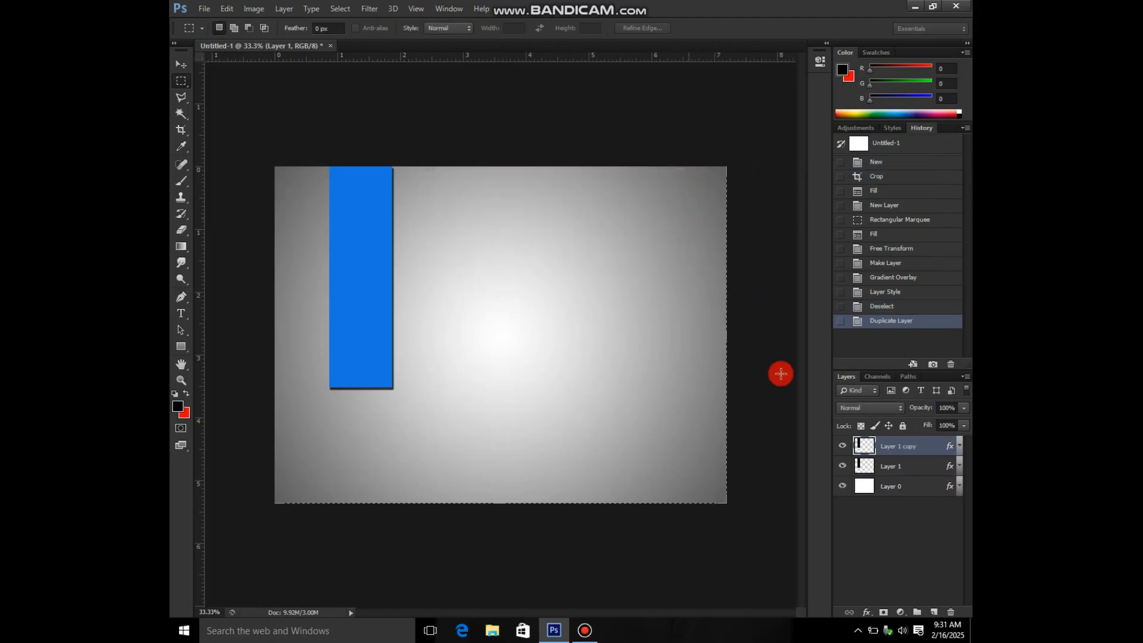
key(ctrl+t)
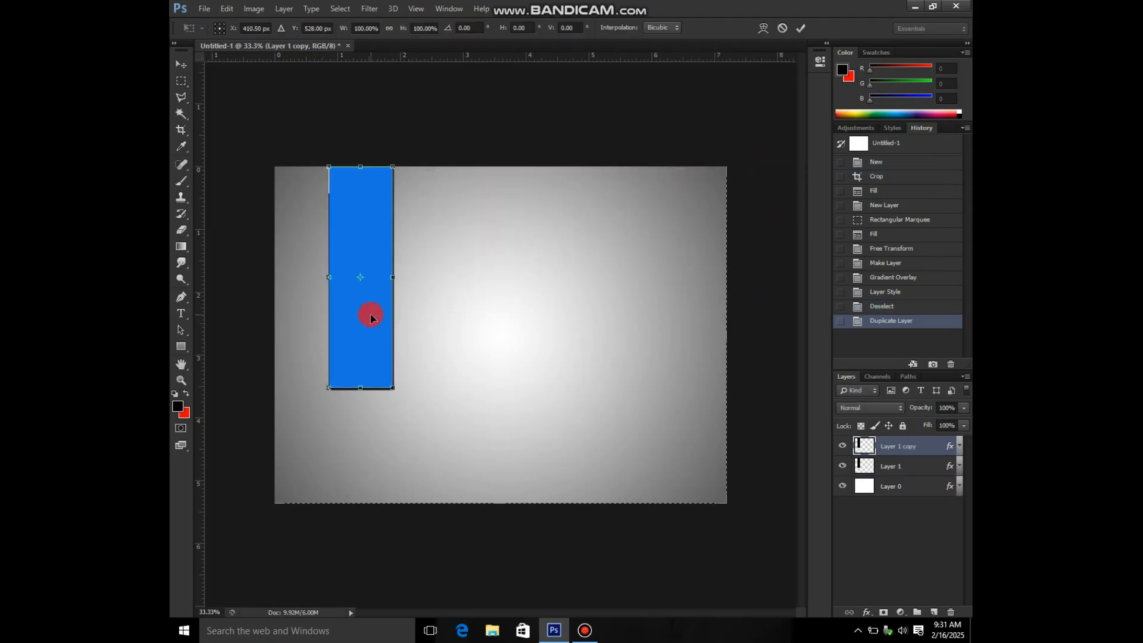
drag(355, 339, 506, 543)
key(ctrl+minus)
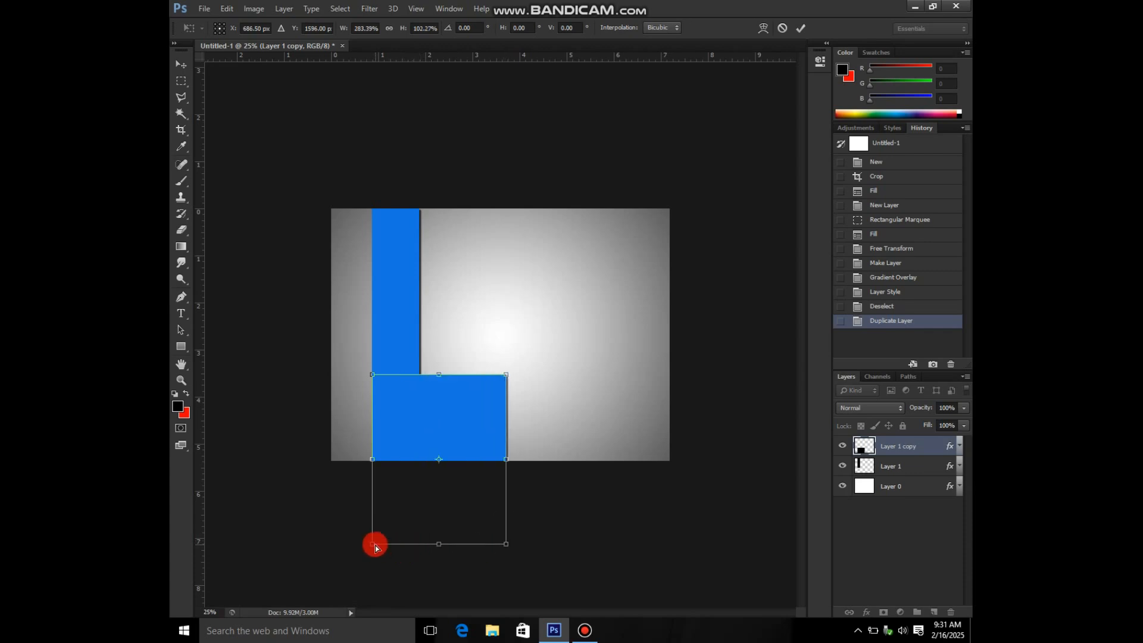
key(ctrl+z)
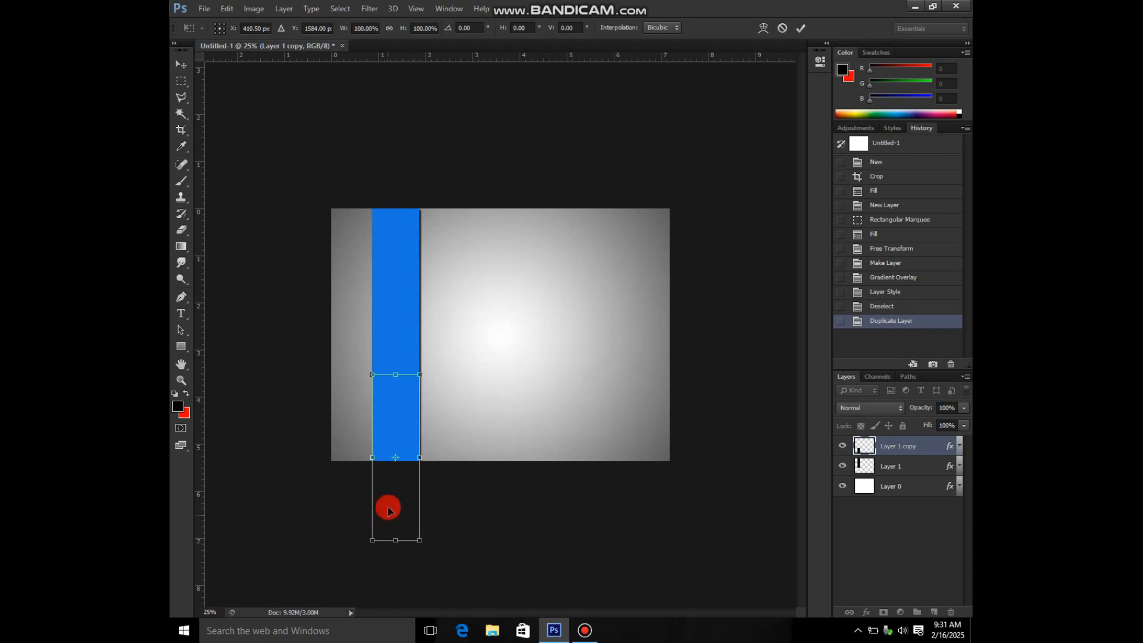
Pull the copy's two lower corners outward to form a floor-like trapezoid, and place Layer 1 copy beneath Layer 1
right_click(402, 397)
click(429, 445)
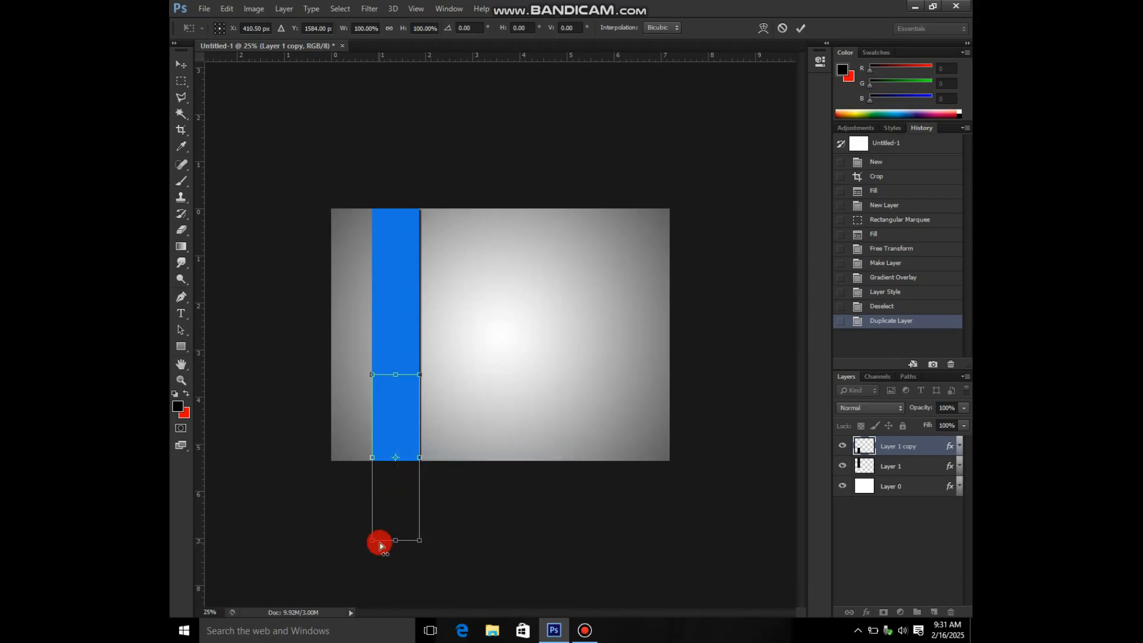
drag(350, 546, 268, 550)
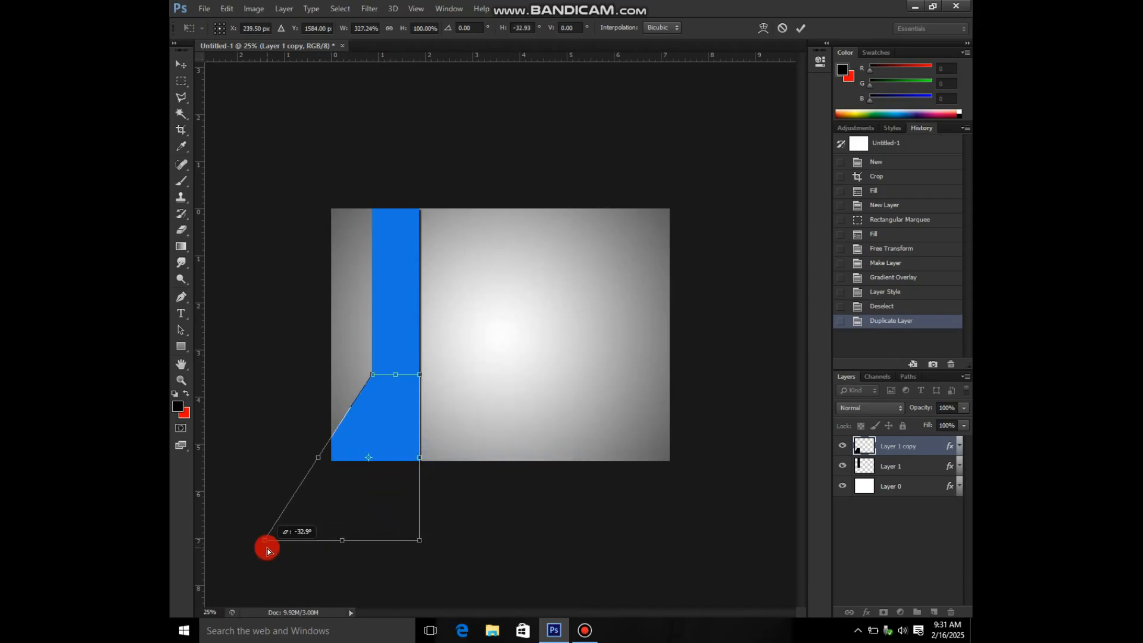
drag(417, 541, 482, 540)
drag(373, 544, 372, 498)
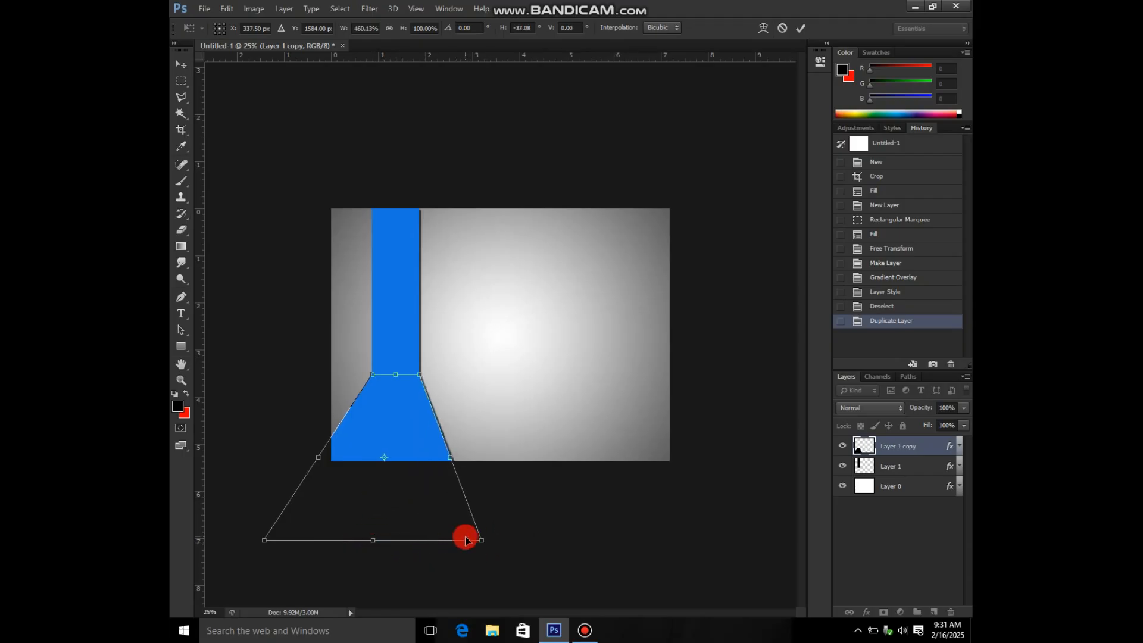
drag(487, 545, 493, 545)
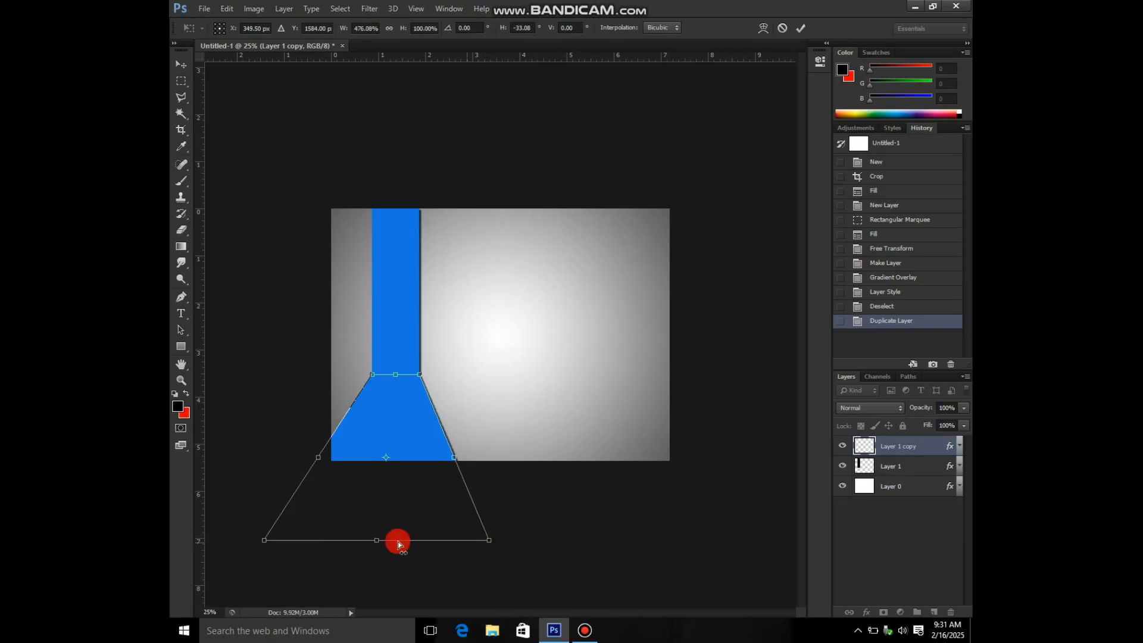
mouse_move(263, 546)
mouse_down()
mouse_move(253, 547)
mouse_move(259, 557)
mouse_up()
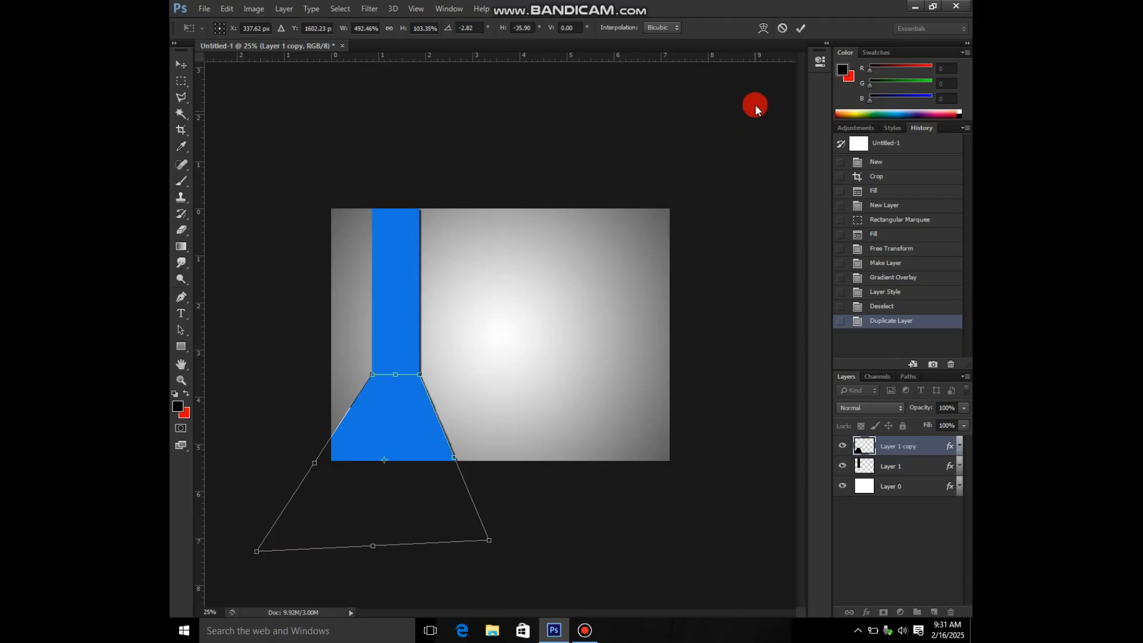
click(801, 28)
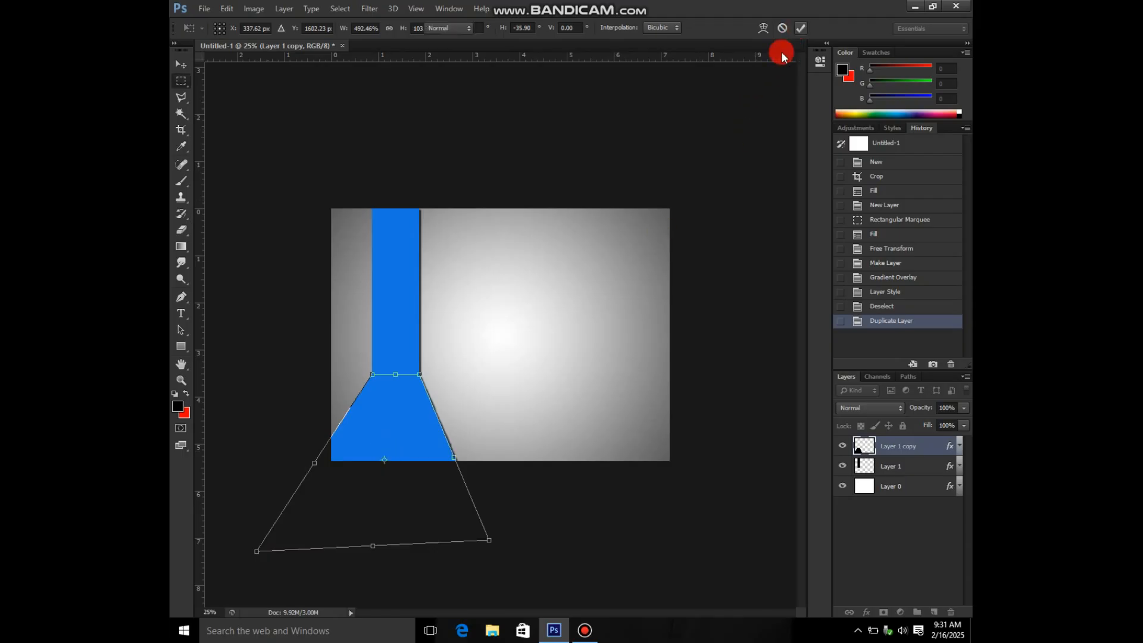
click(426, 342)
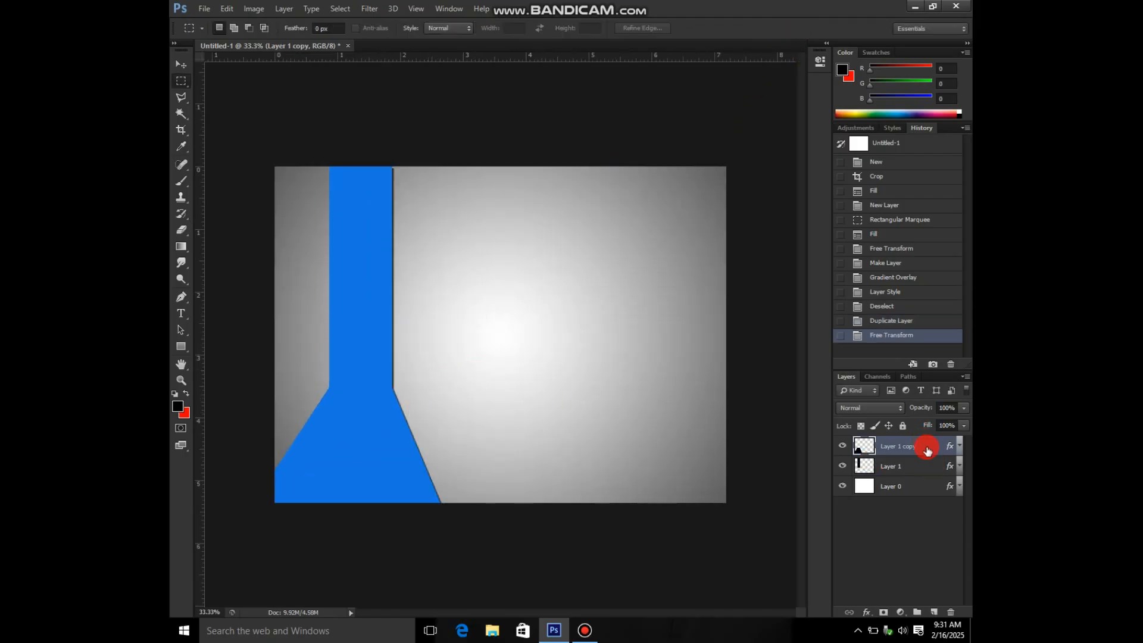
drag(929, 454, 929, 471)
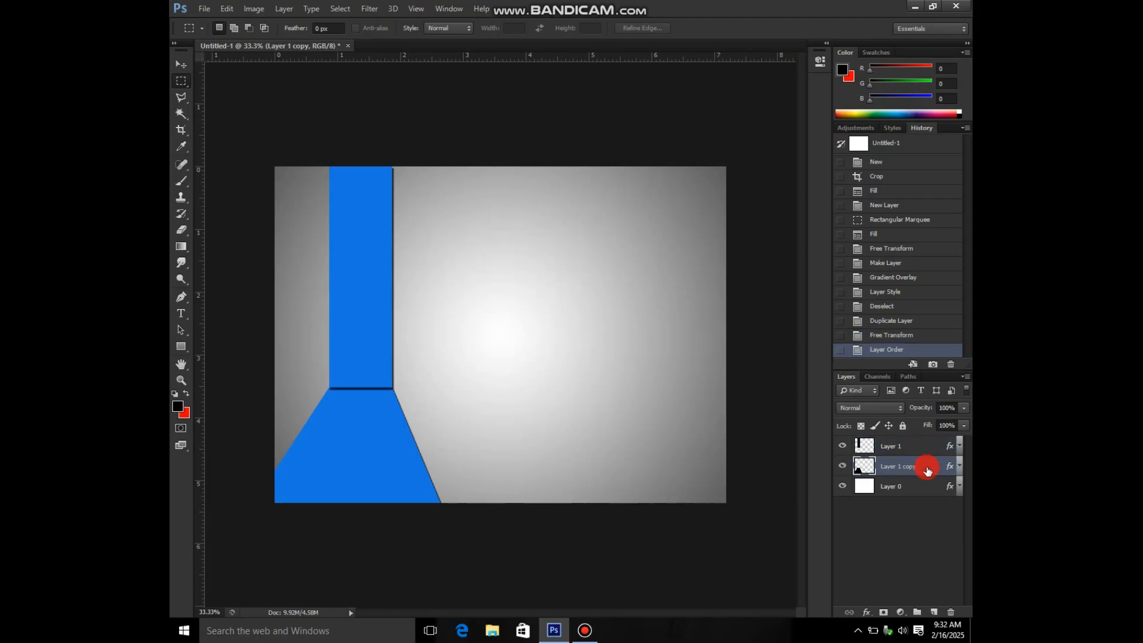
Open the image s-l1200.jpg through Camera Raw with its default settings
click(209, 12)
click(224, 33)
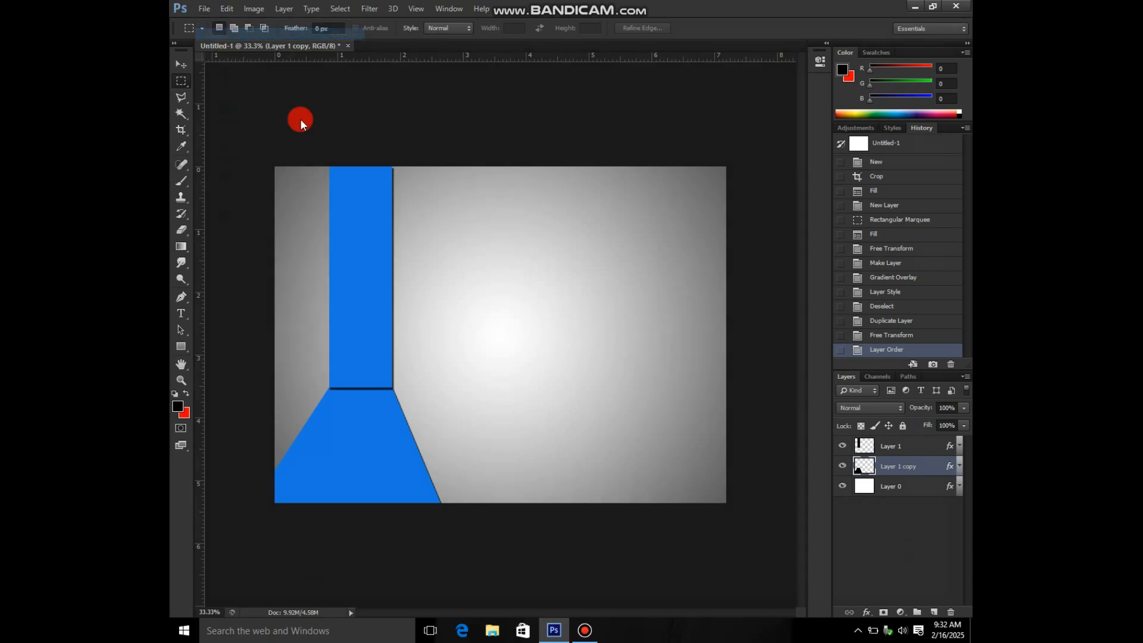
click(671, 357)
click(736, 366)
double_click(667, 358)
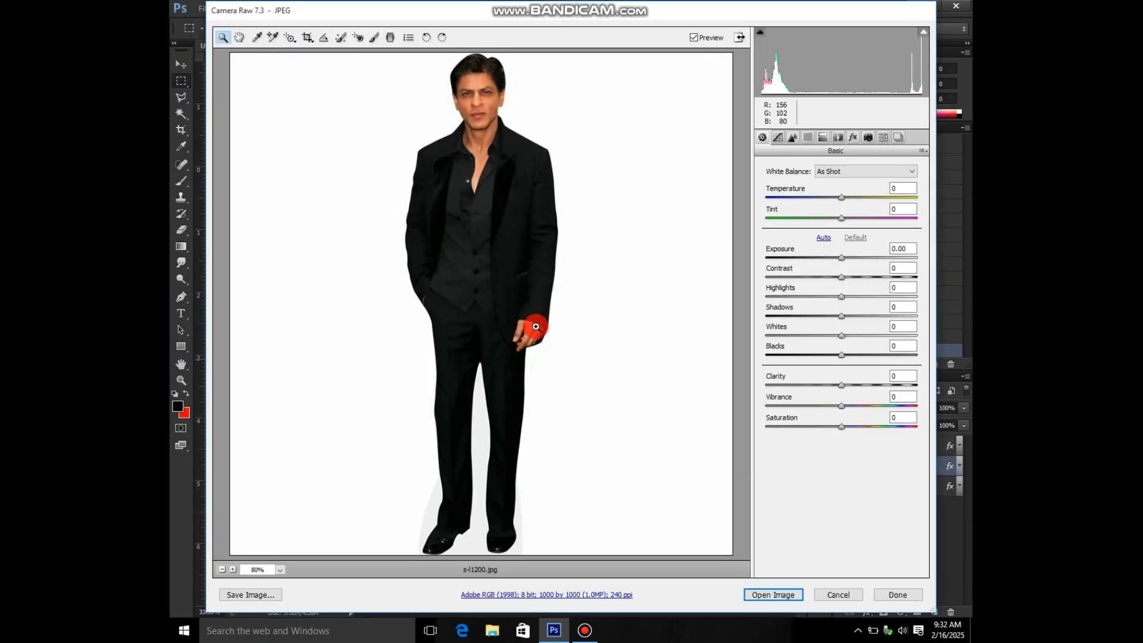
click(772, 595)
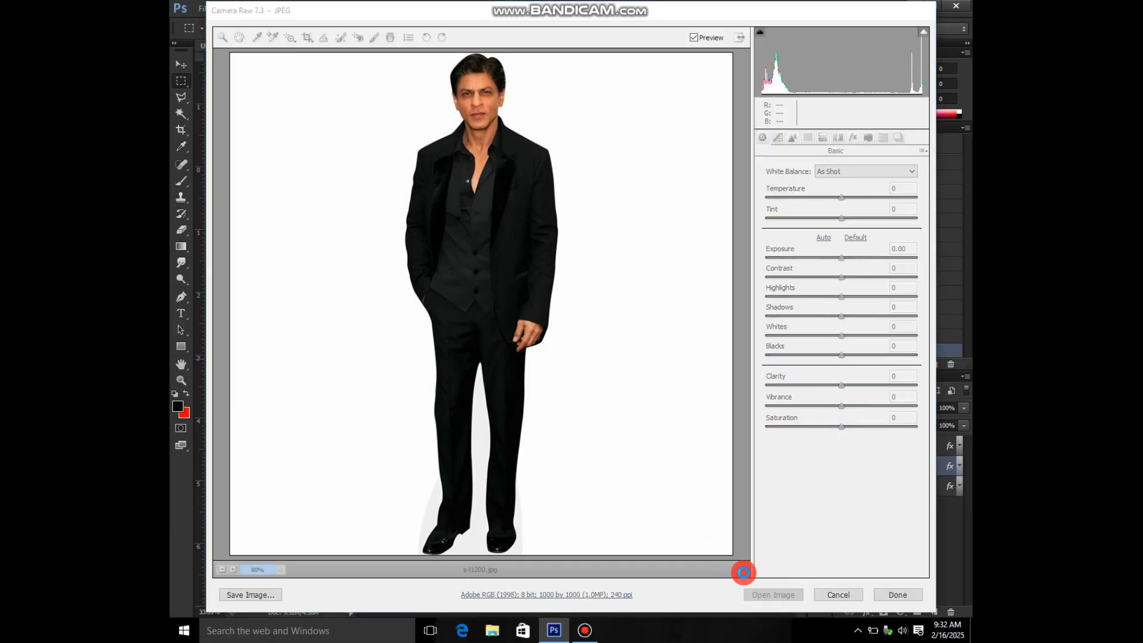
click(613, 304)
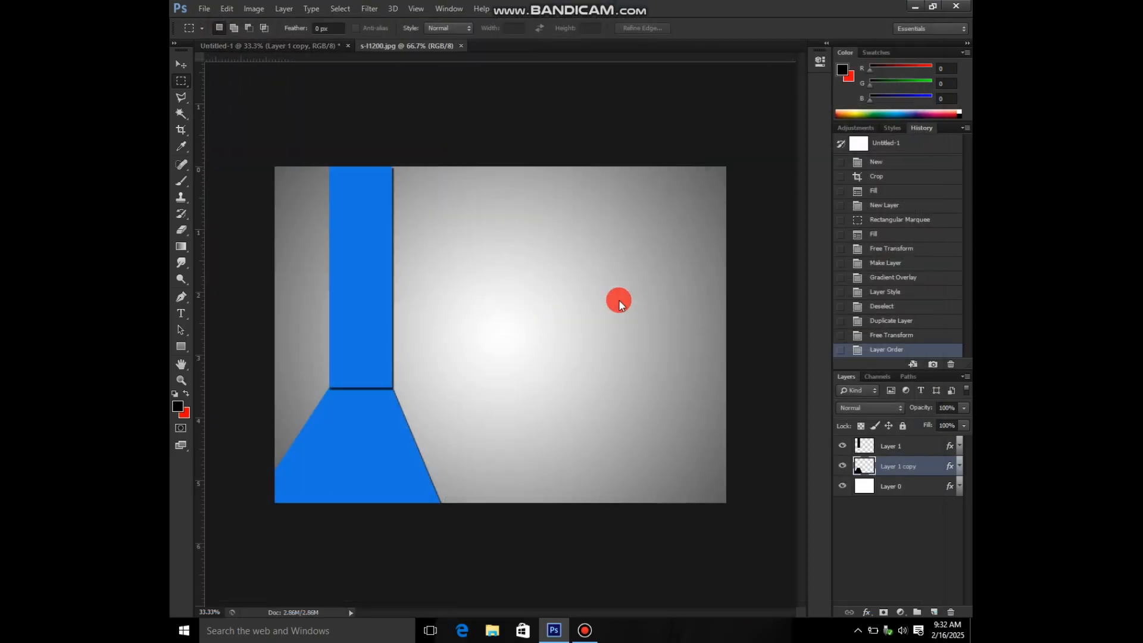
click(324, 45)
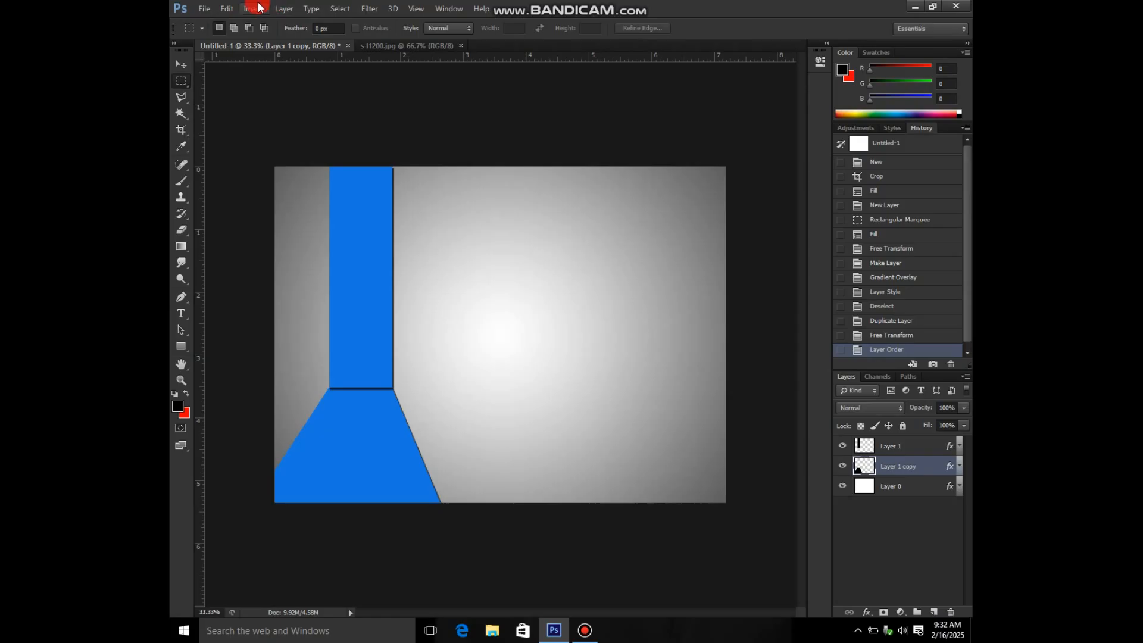
click(253, 8)
click(280, 100)
click(678, 162)
Float the s-l1200.jpg window and select the whole standing man with the Quick Selection tool
click(415, 46)
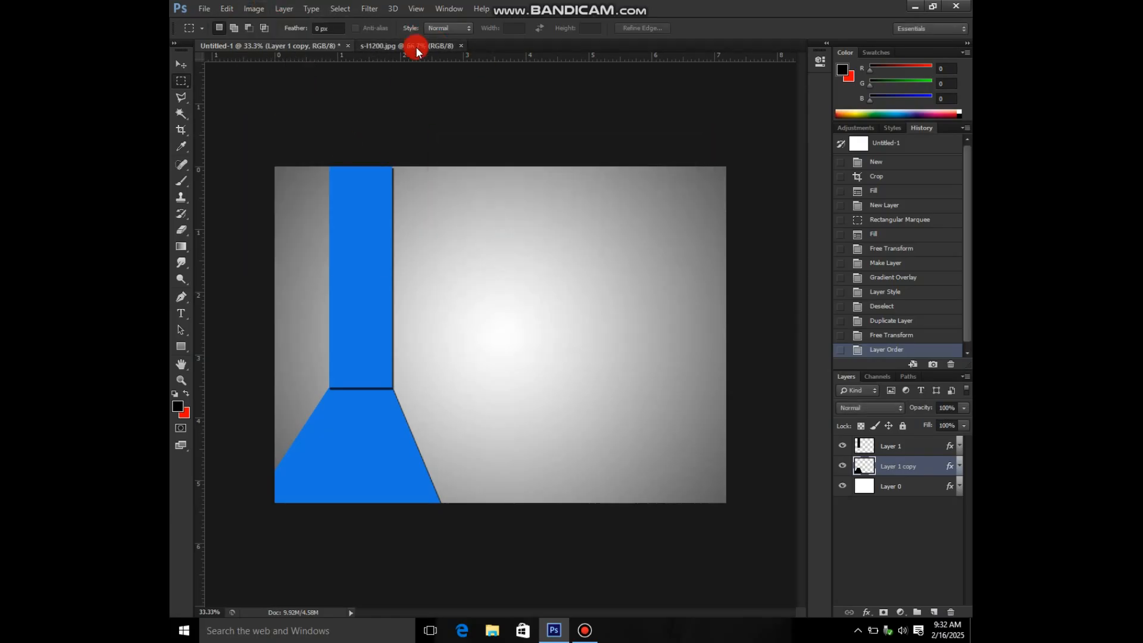
click(181, 64)
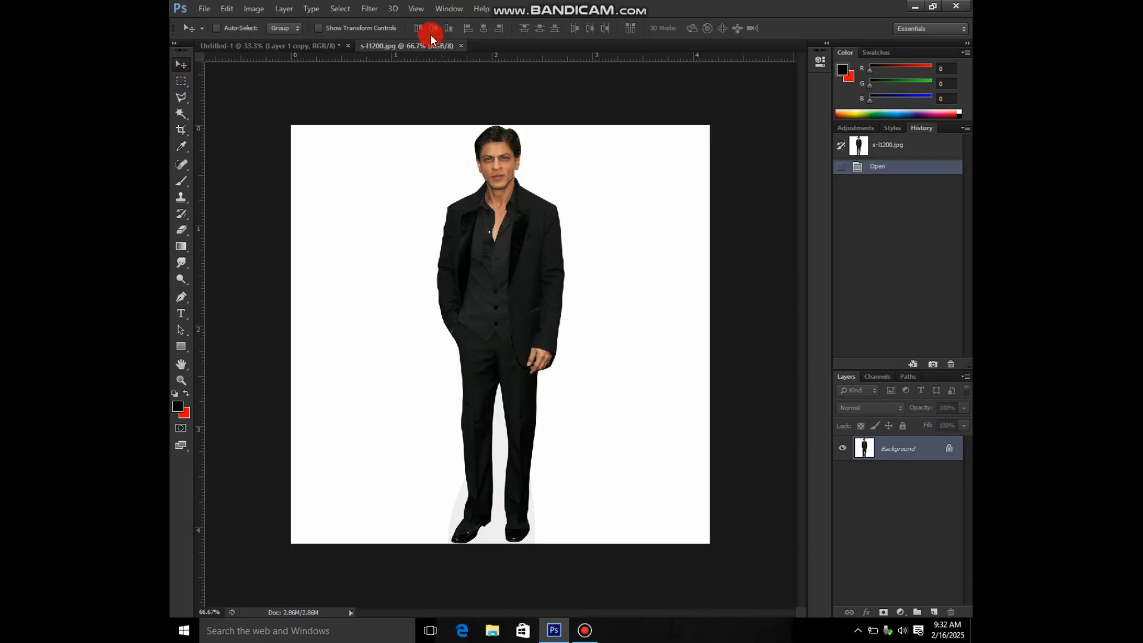
drag(556, 98, 616, 149)
click(241, 150)
click(181, 112)
click(238, 113)
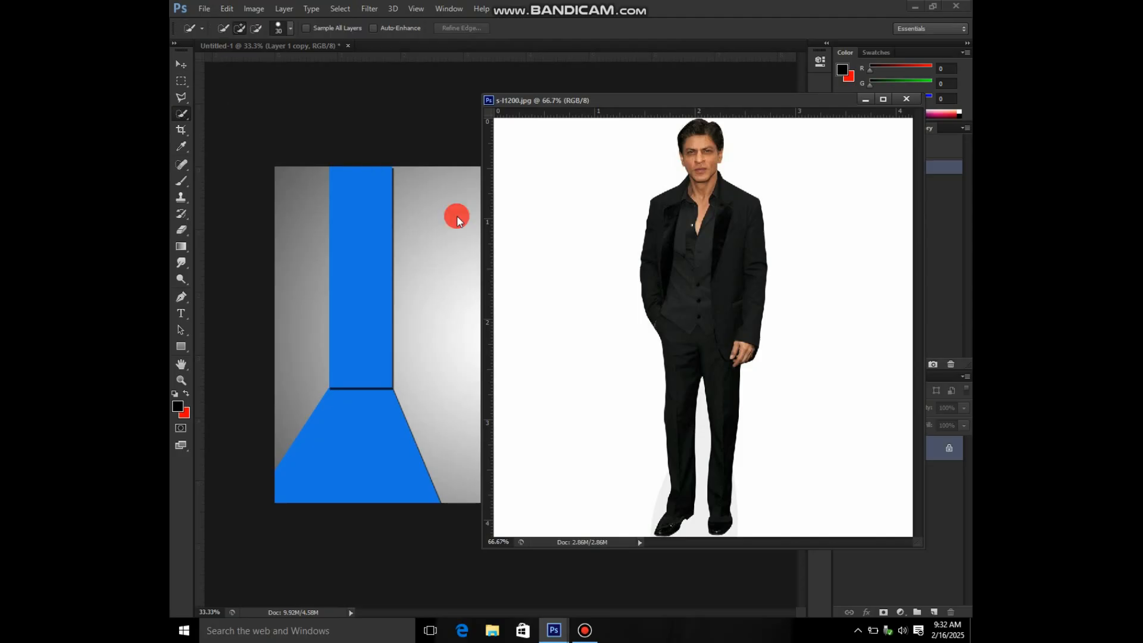
mouse_move(722, 222)
mouse_down()
mouse_move(688, 201)
mouse_move(726, 409)
mouse_move(699, 146)
mouse_up()
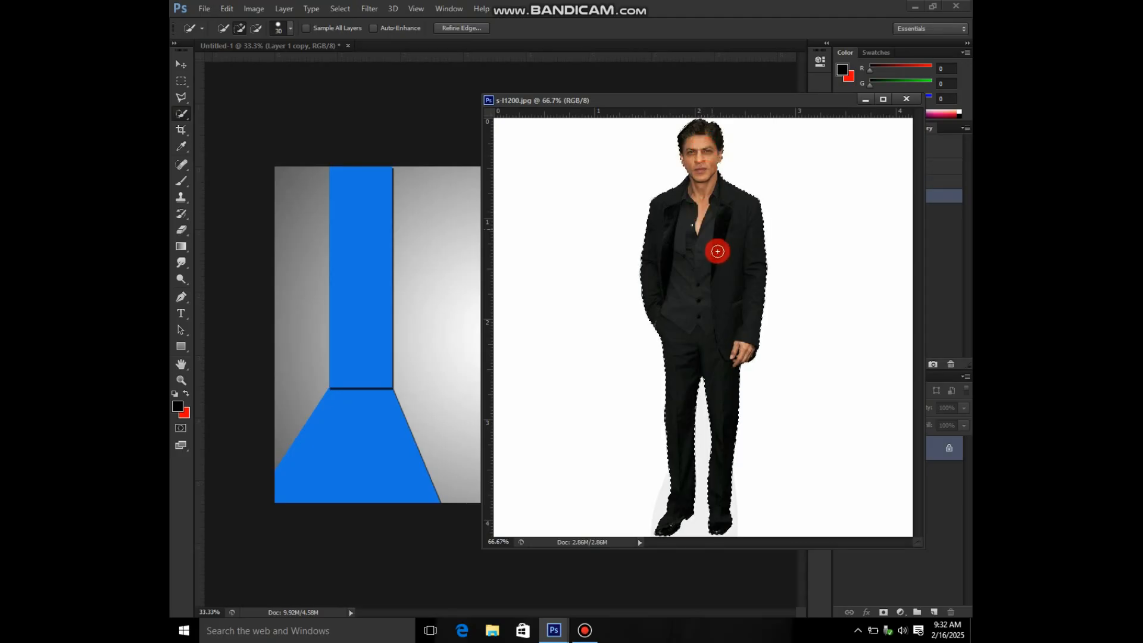
Dock the s-l1200.jpg window again, copy the selected man to a new layer and delete the Background layer
drag(713, 97, 650, 41)
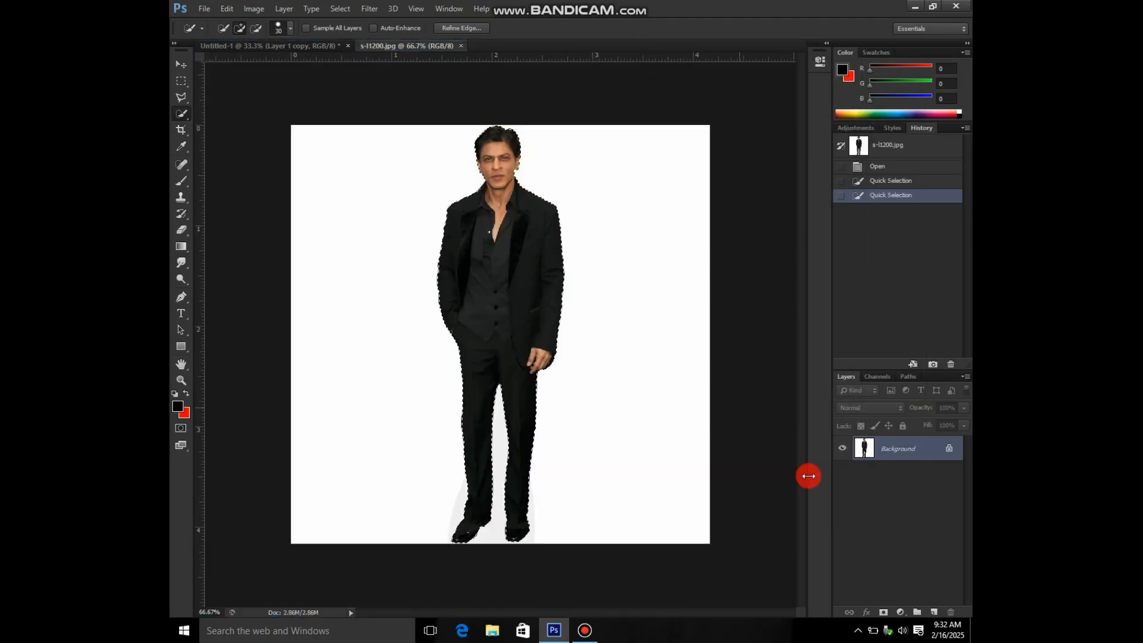
key(ctrl+j)
click(909, 473)
key(Delete)
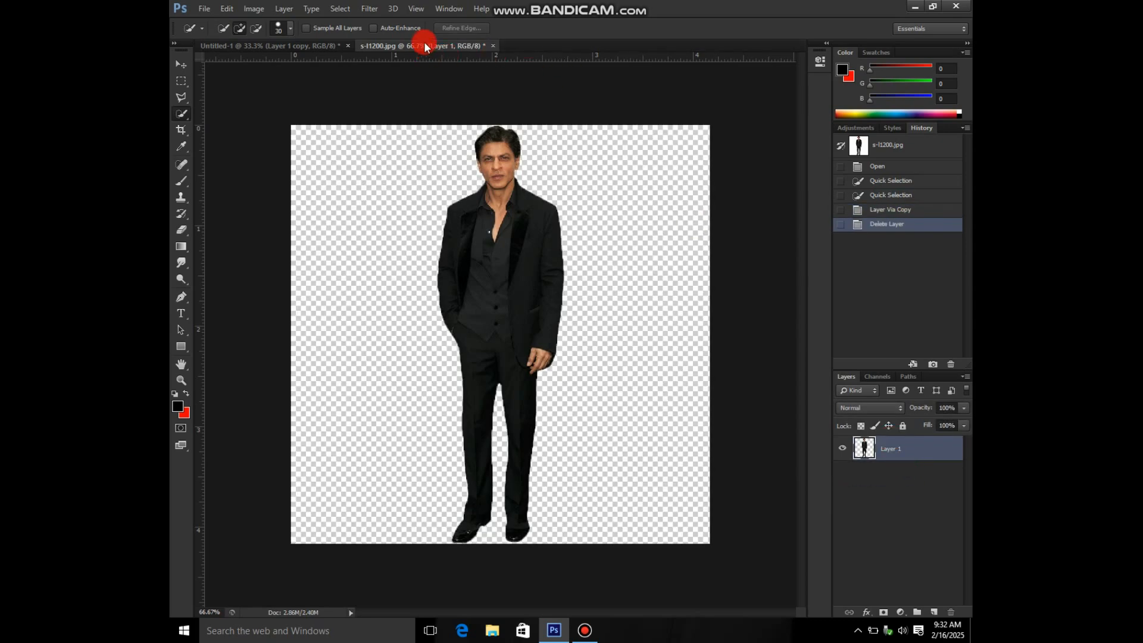
Copy the cut-out man from s-l1200.jpg into the Untitled-1 document and close s-l1200.jpg without saving
drag(425, 46, 424, 82)
click(181, 64)
drag(653, 323, 377, 285)
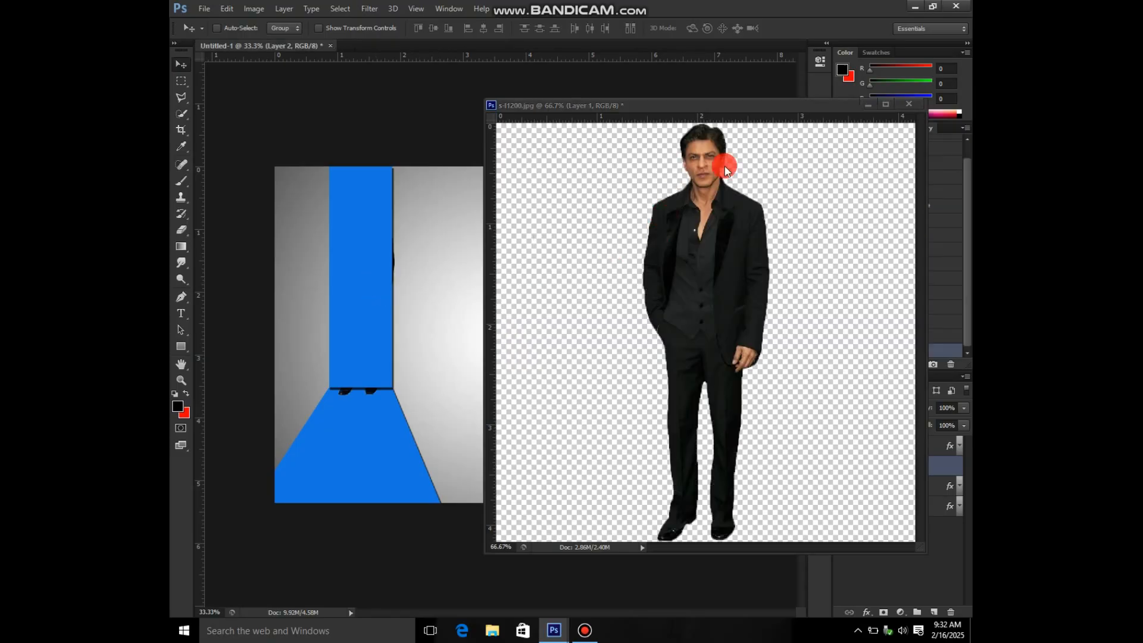
click(908, 104)
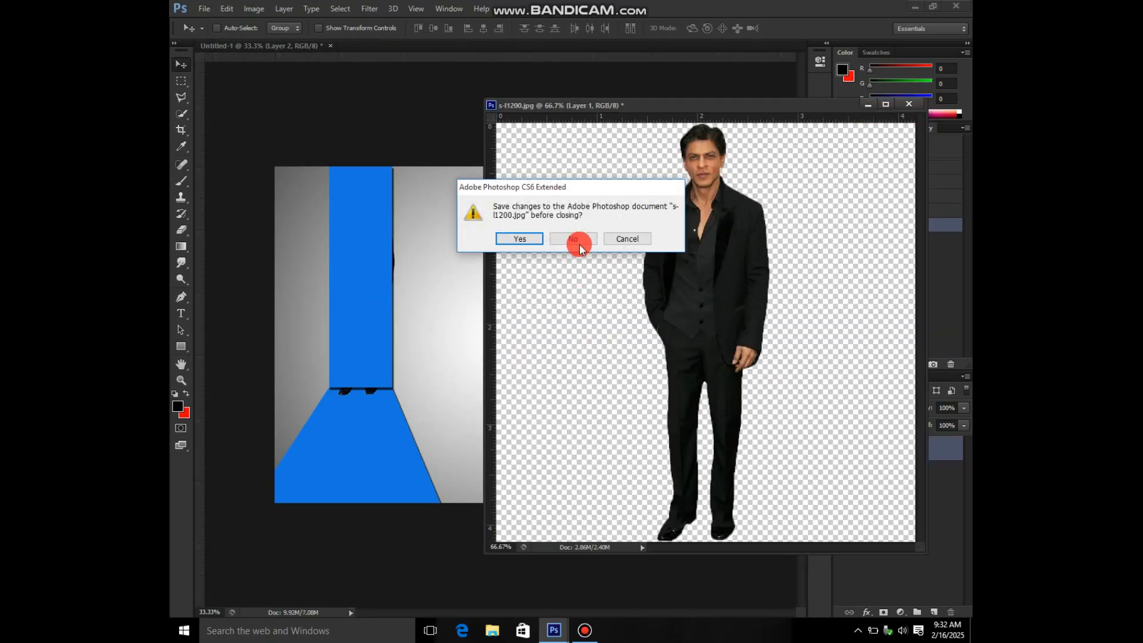
click(578, 241)
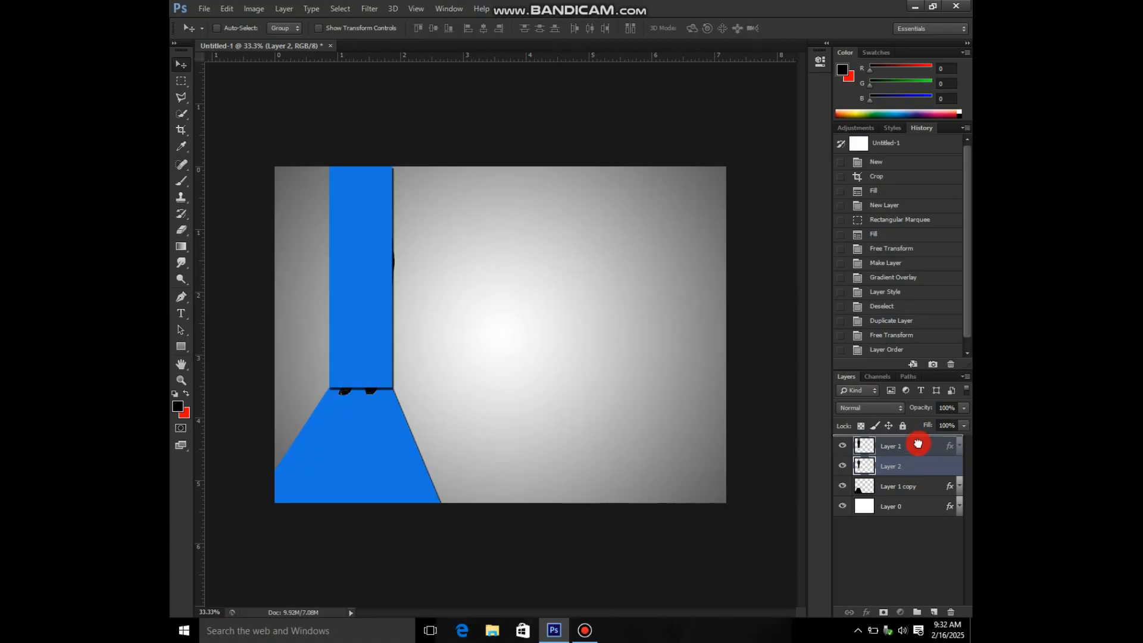
Bring Layer 2 to the top of the layer stack and stand the man on the blue floor, scaled to about 110%
drag(918, 443, 917, 439)
drag(362, 291, 373, 340)
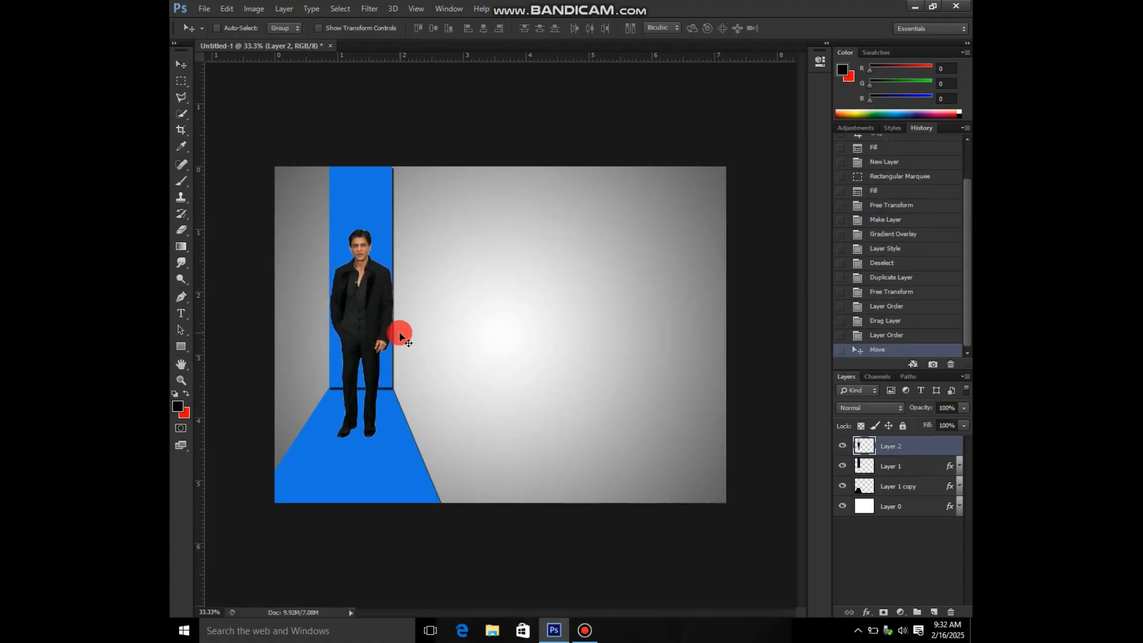
key(ctrl+t)
drag(325, 231, 319, 225)
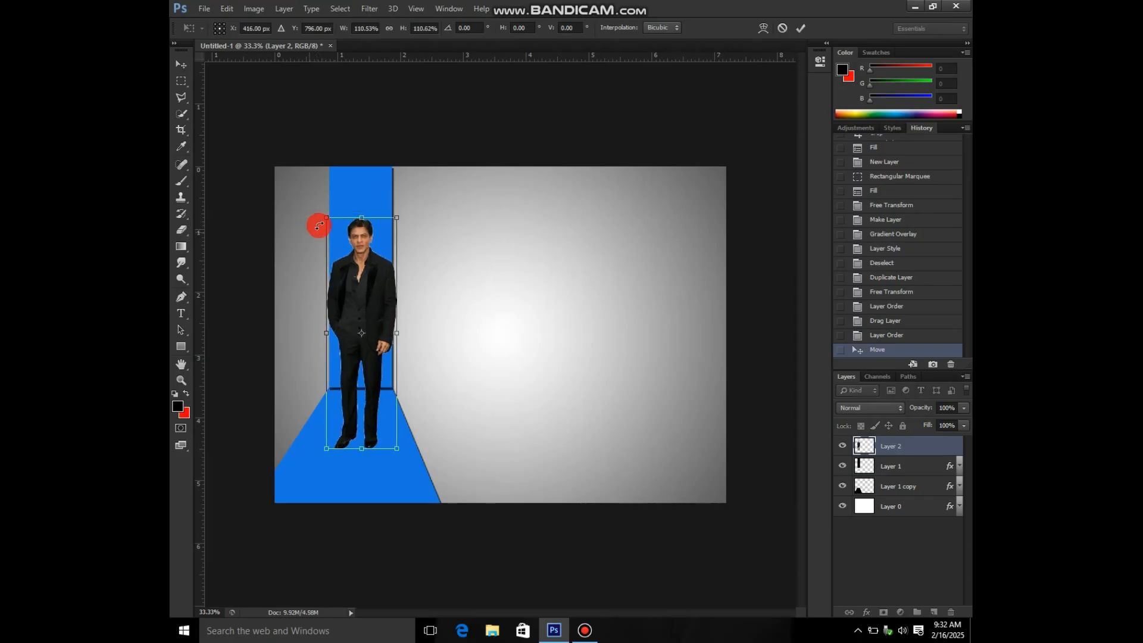
click(800, 28)
Defringe the man's layer, Layer 2, with a width of 1 pixel
click(352, 12)
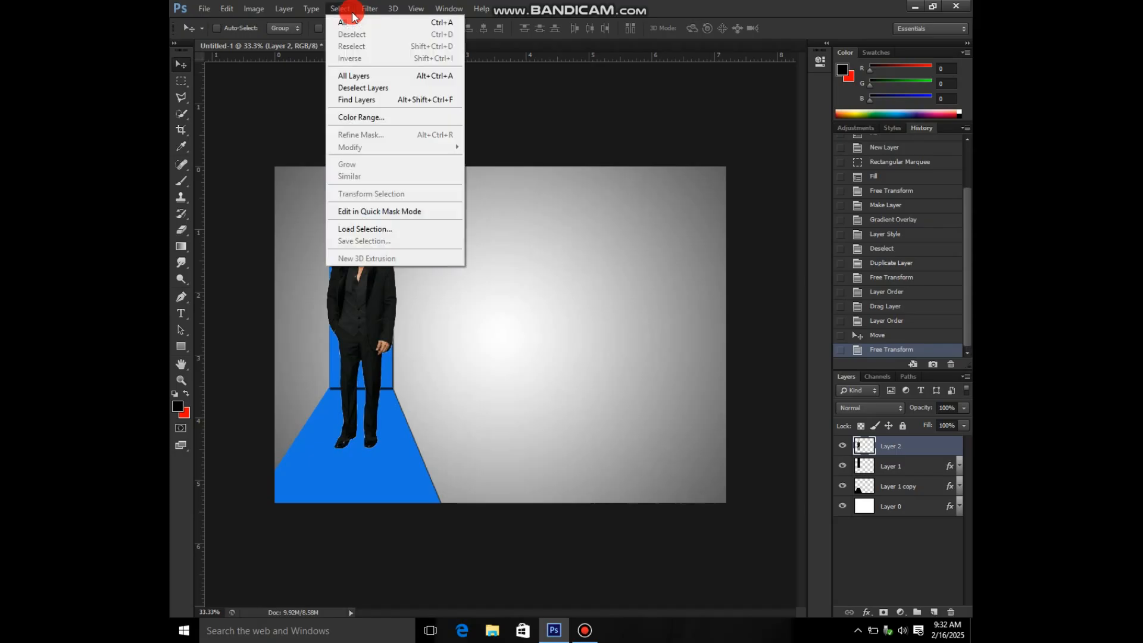
click(375, 12)
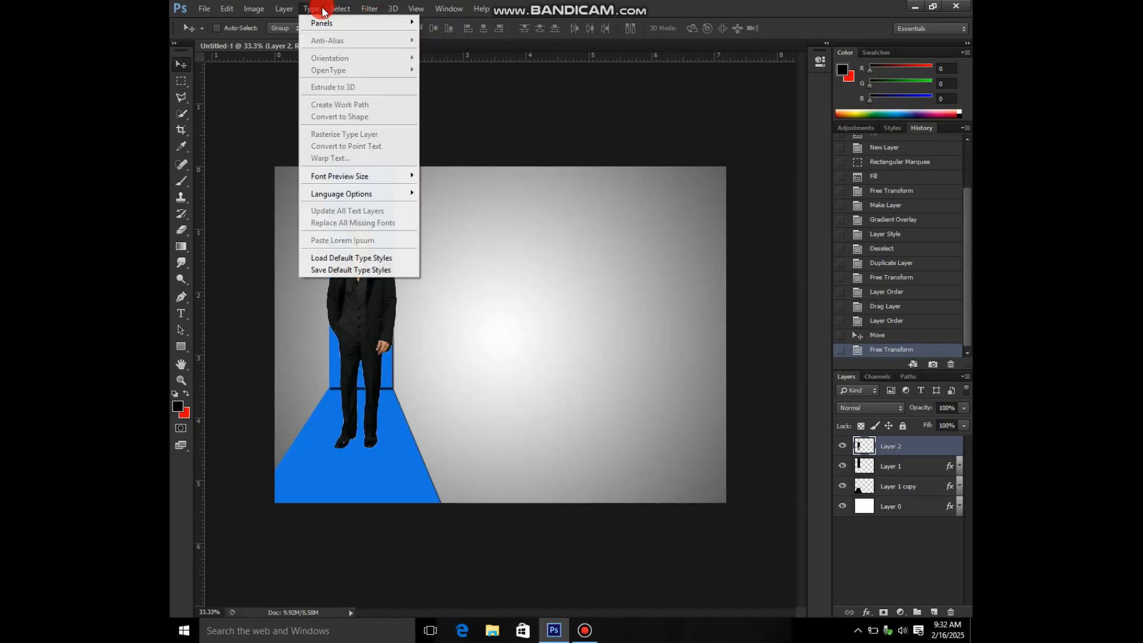
mouse_move(286, 11)
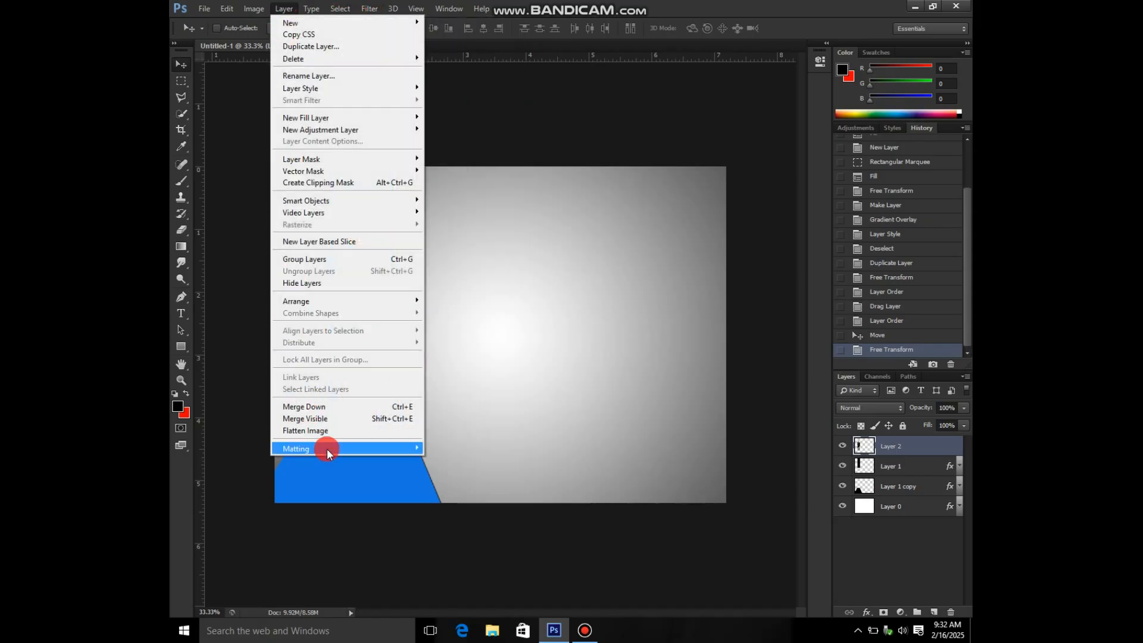
mouse_move(326, 449)
click(450, 459)
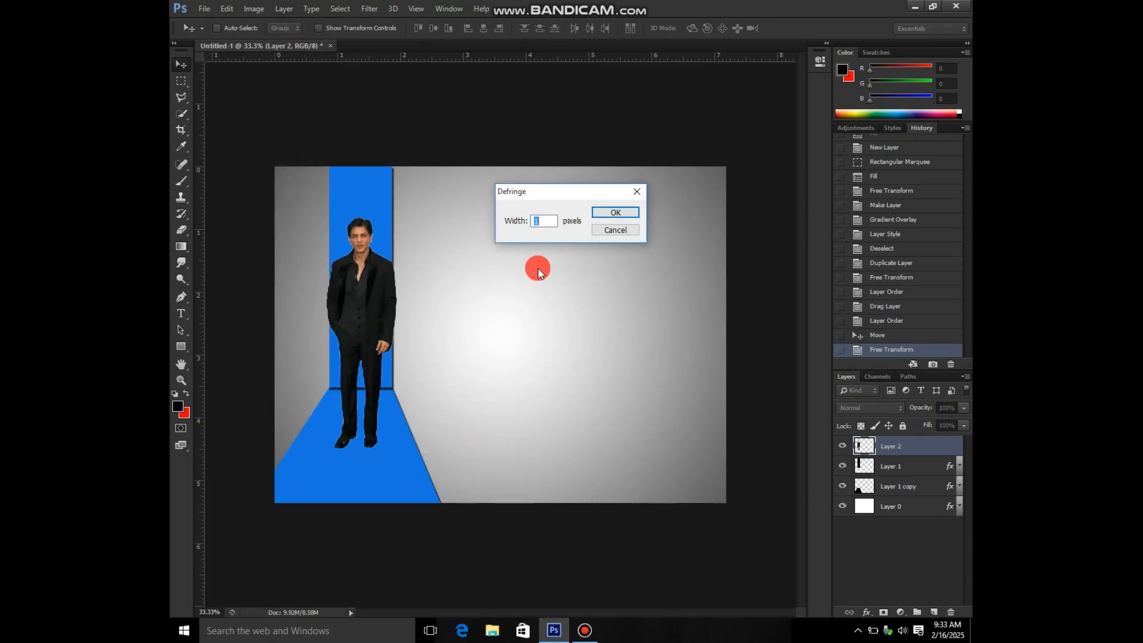
click(610, 210)
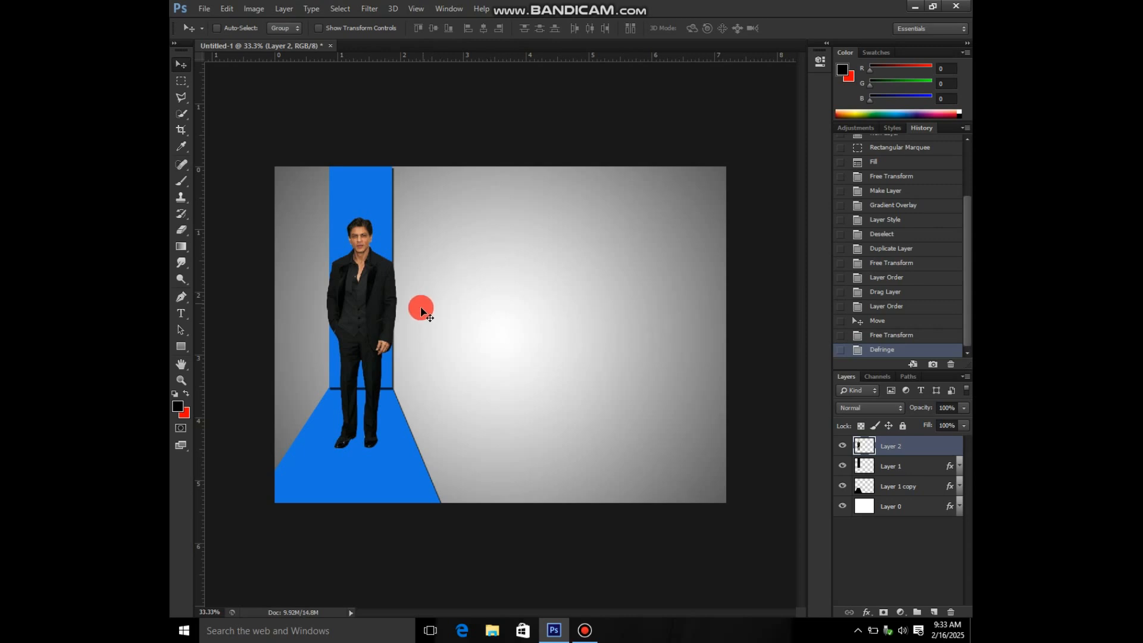
Give the man's layer, Layer 2, a drop shadow with 7 px distance, 27% spread and 24 px size, and adjust its light angle
double_click(948, 443)
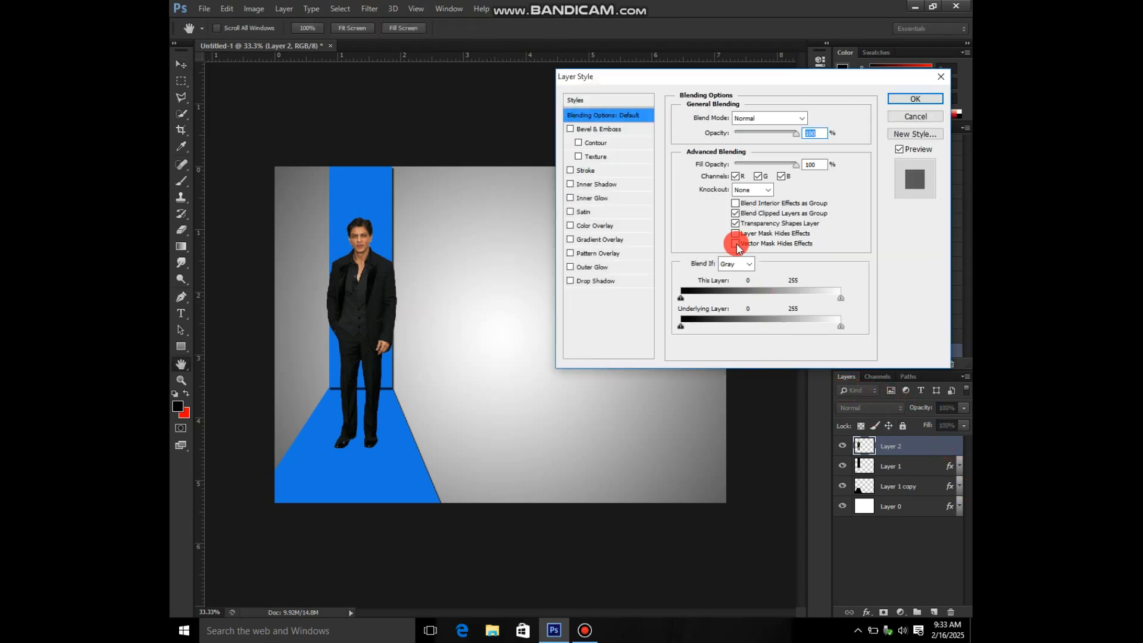
click(601, 283)
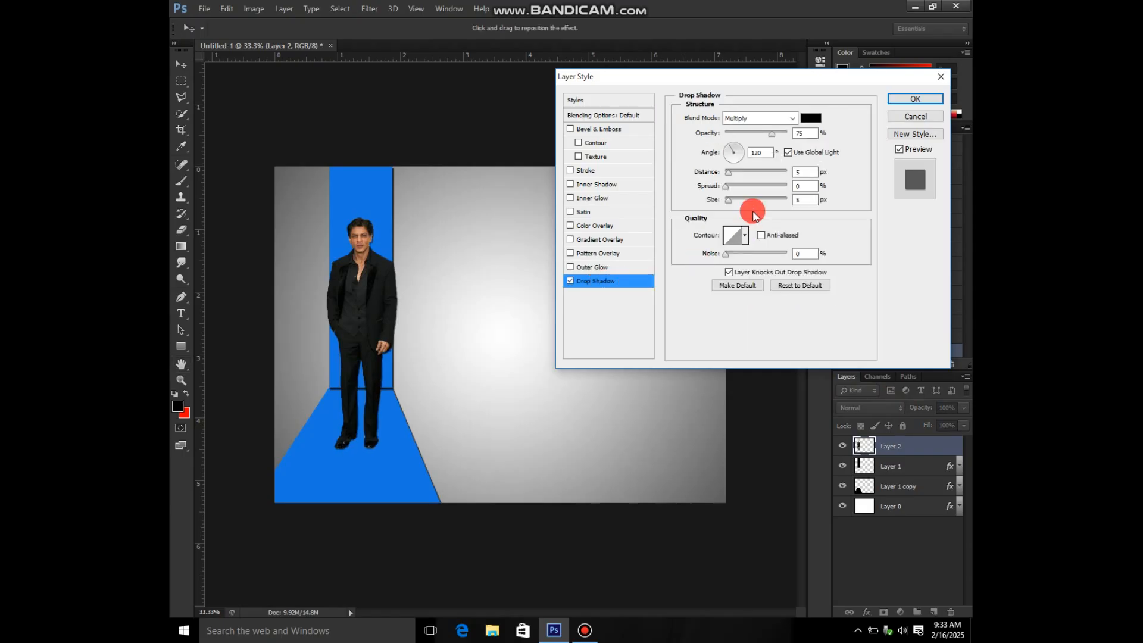
drag(738, 172, 746, 194)
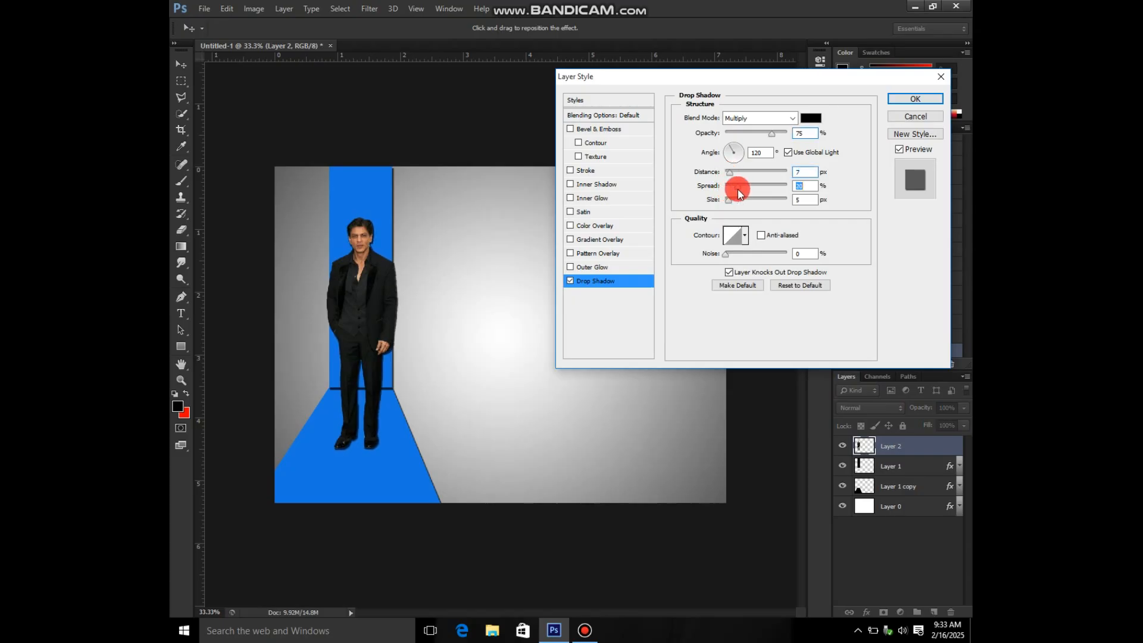
click(742, 201)
drag(742, 202, 727, 149)
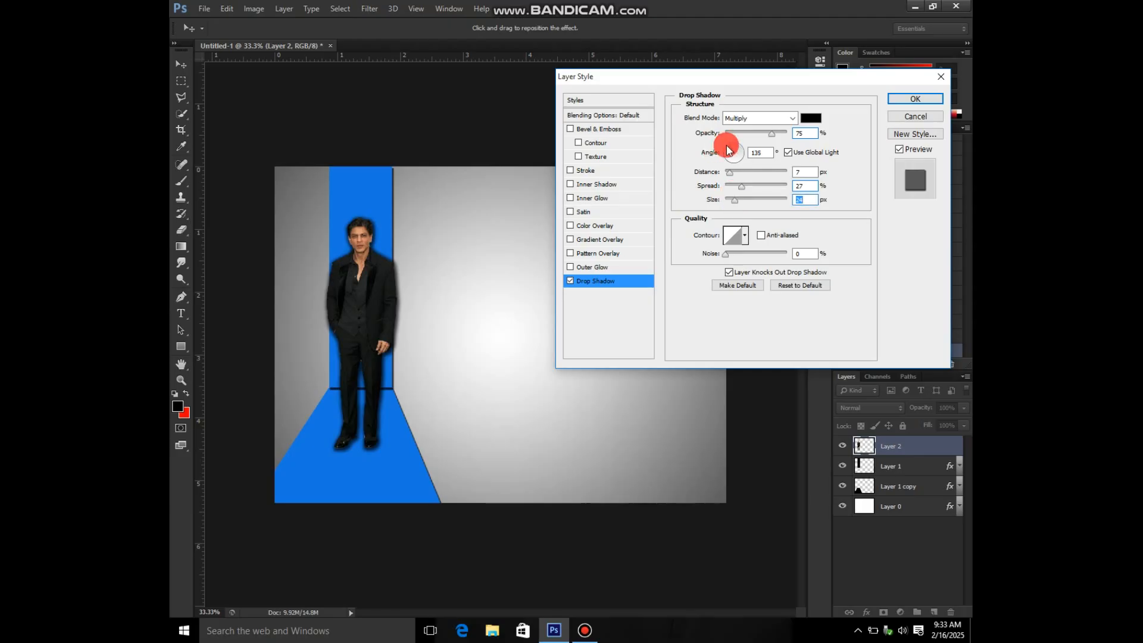
click(723, 147)
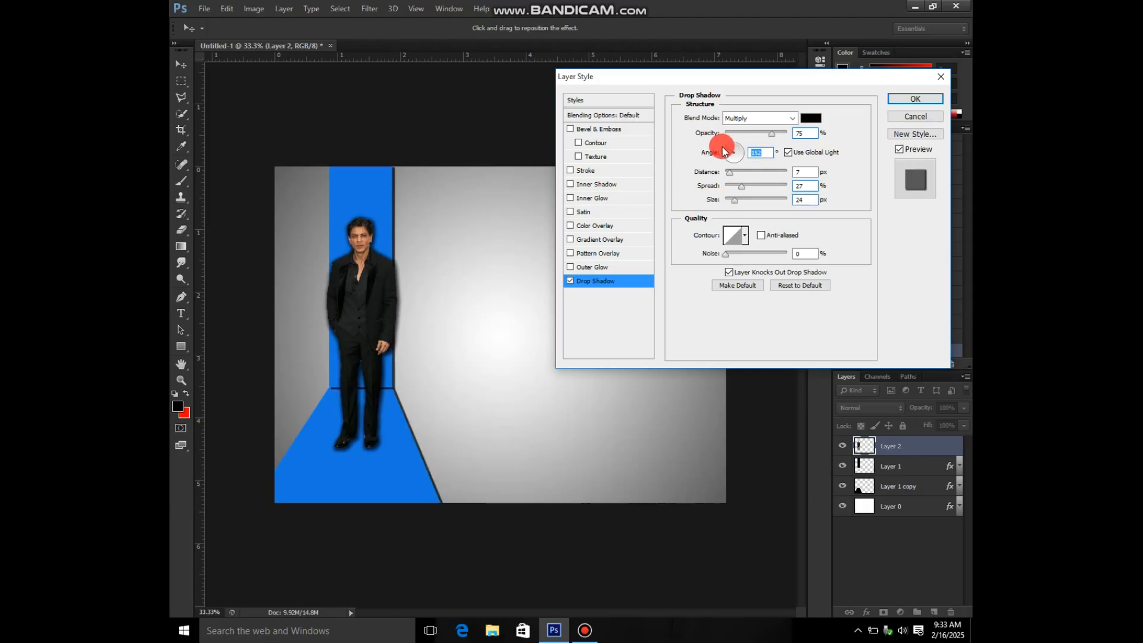
click(924, 100)
click(905, 102)
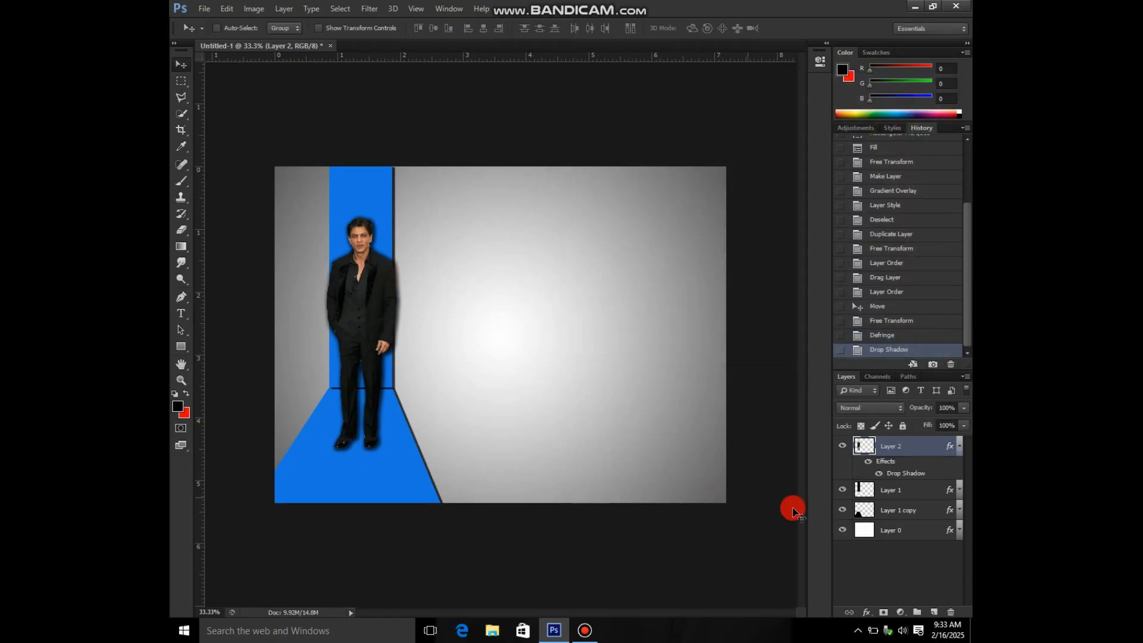
Collapse Layer 2's effects list and add a new empty layer directly above Layer 1
click(960, 445)
click(934, 467)
click(940, 614)
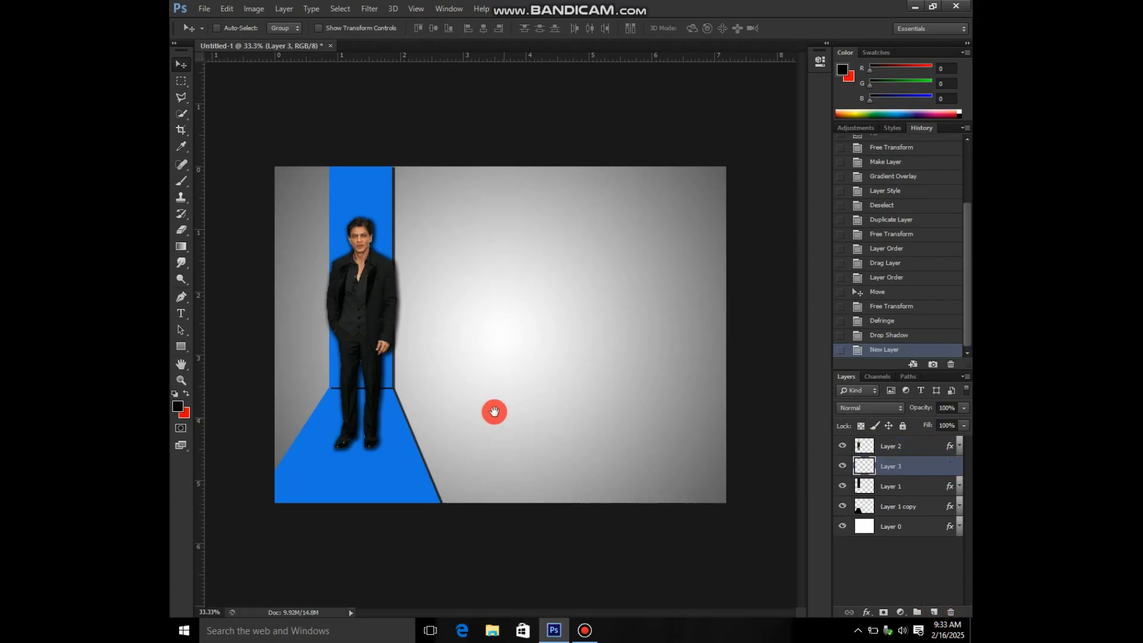
Paint black shadow around the man's shoes on Layer 3 with a 70 px brush
key(ctrl+space)
click(393, 411)
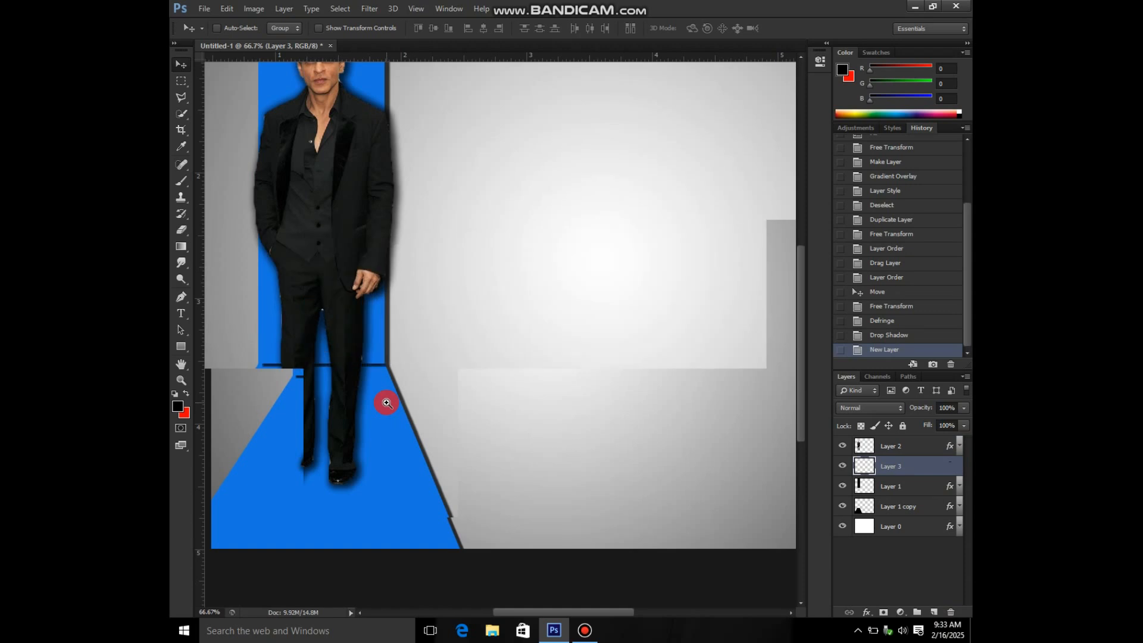
click(387, 403)
drag(387, 403, 508, 345)
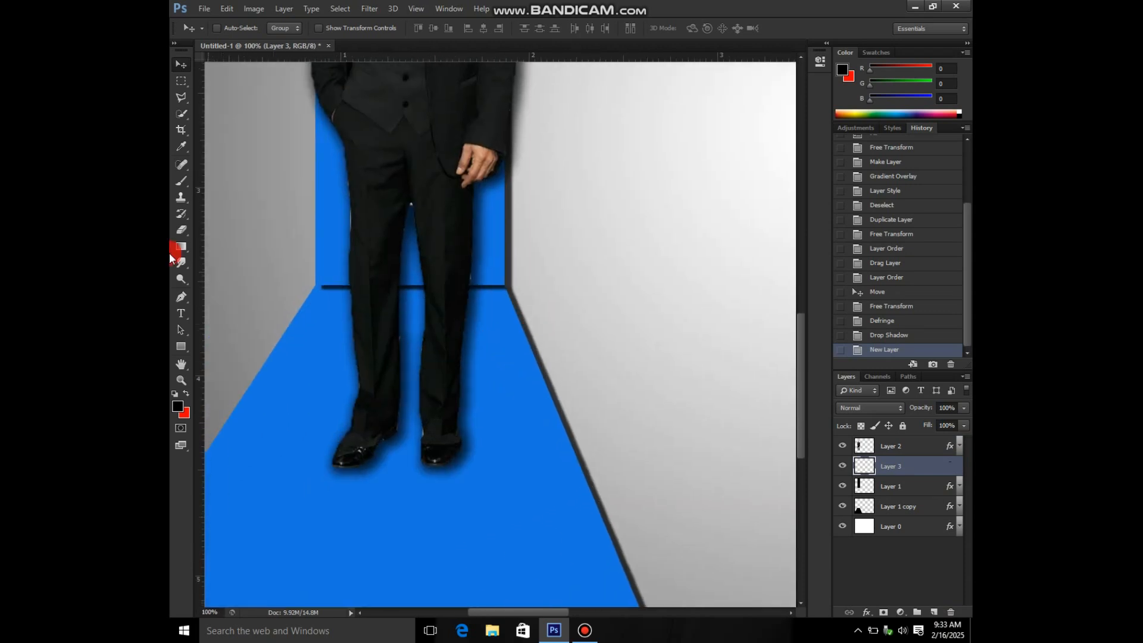
click(191, 179)
mouse_move(354, 431)
mouse_down()
mouse_move(367, 441)
mouse_move(346, 456)
mouse_move(385, 429)
mouse_move(413, 462)
mouse_move(451, 449)
mouse_move(437, 444)
mouse_up()
alt+click(438, 443)
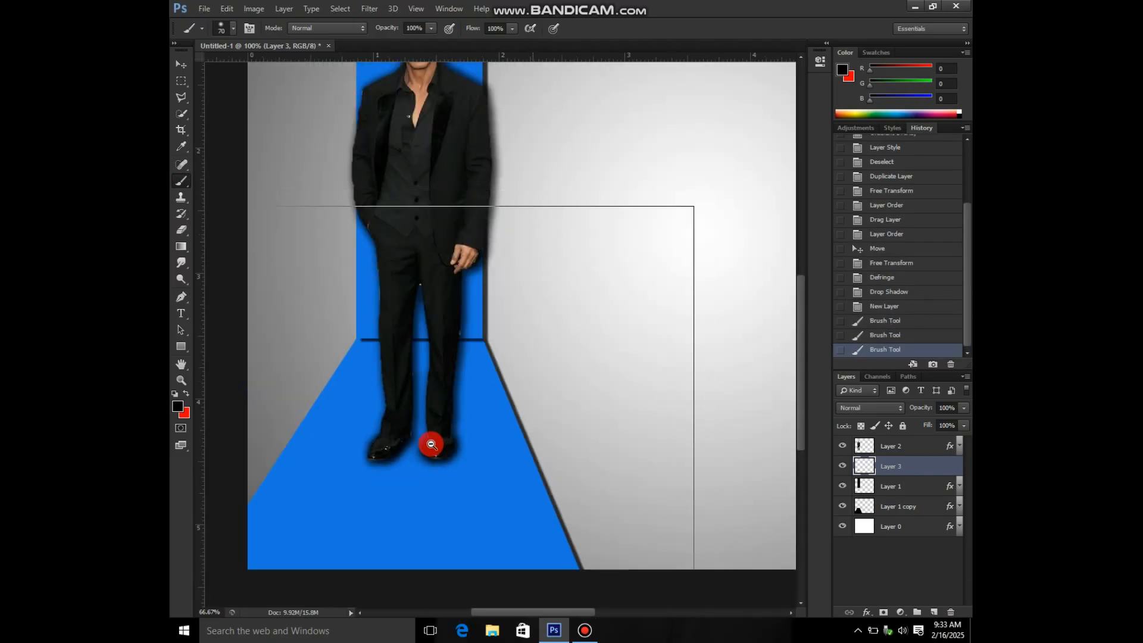
alt+click(438, 443)
alt+click(437, 443)
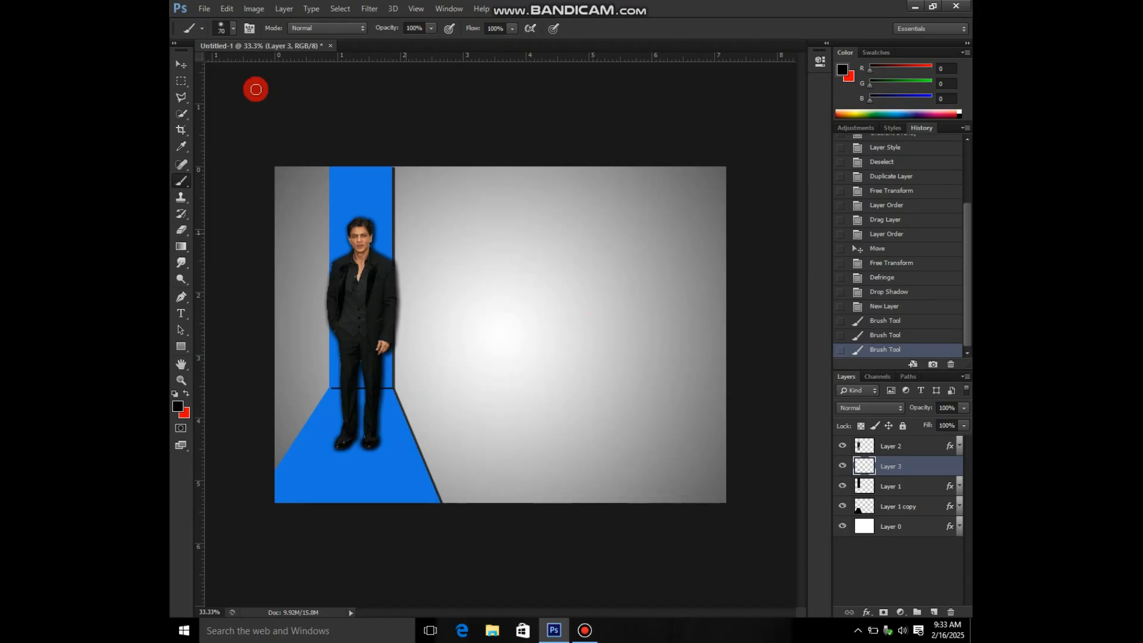
Open the image shahrukh-khan-4 from Local Disk (D:) and float its window over the Untitled-1 document
click(203, 13)
click(213, 43)
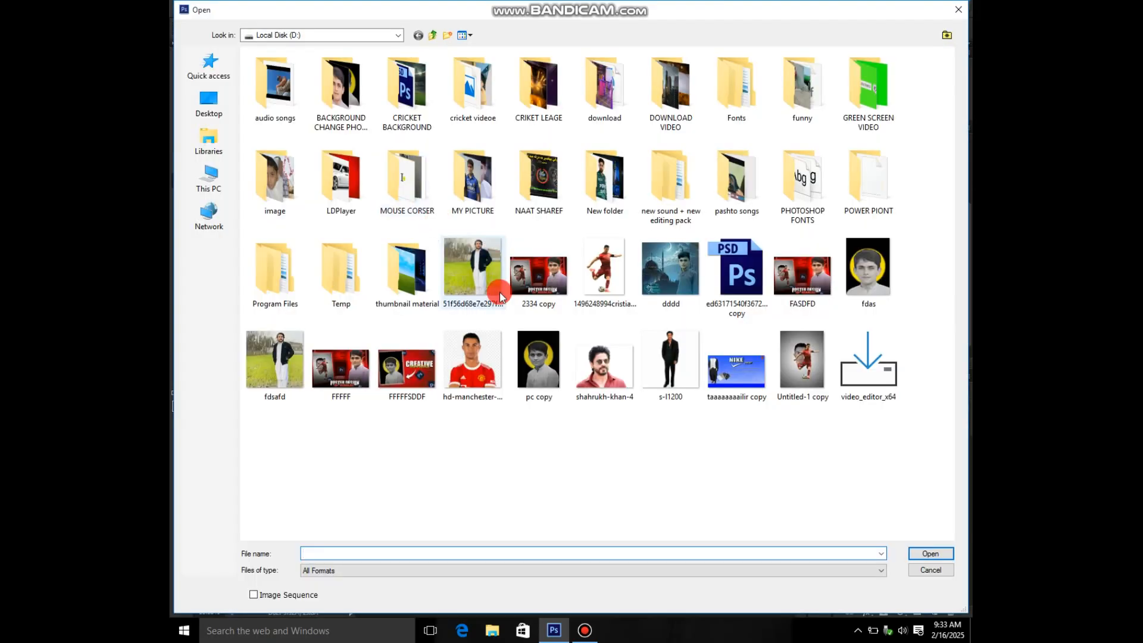
double_click(635, 380)
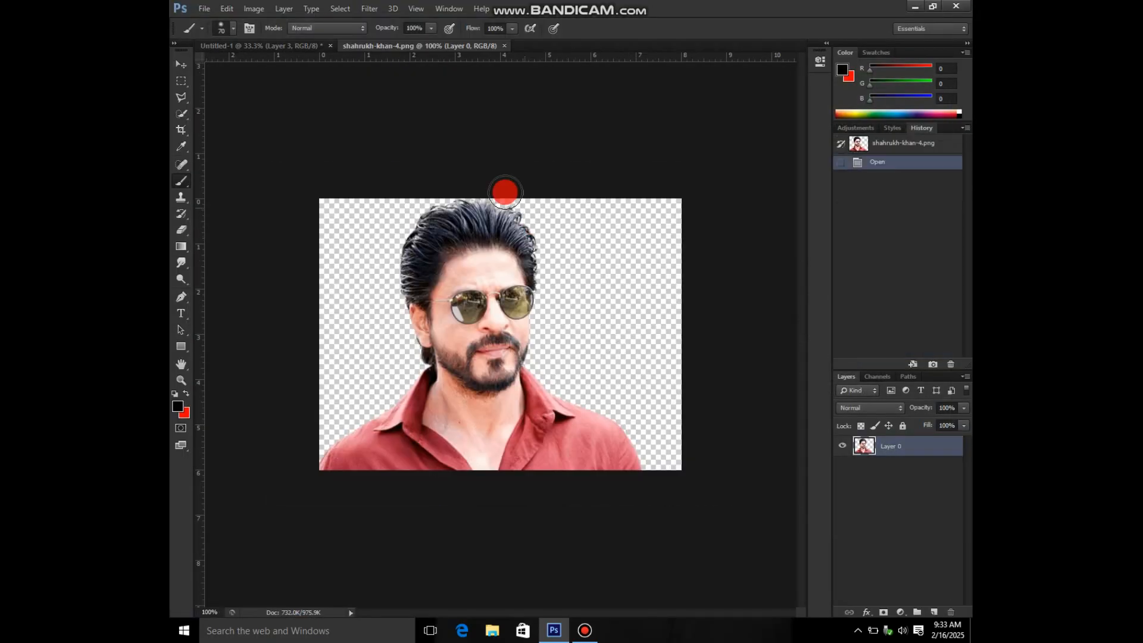
drag(423, 51, 593, 99)
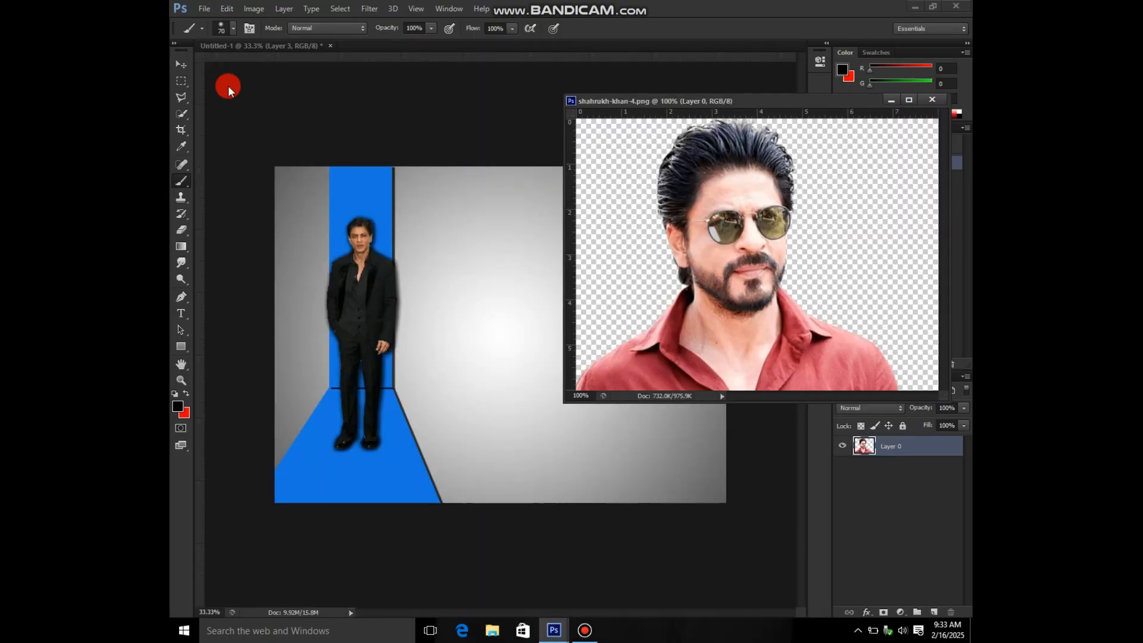
Copy the sunglasses portrait into the Untitled-1 document and close shahrukh-khan-4.png
click(179, 67)
drag(659, 294, 519, 293)
click(933, 99)
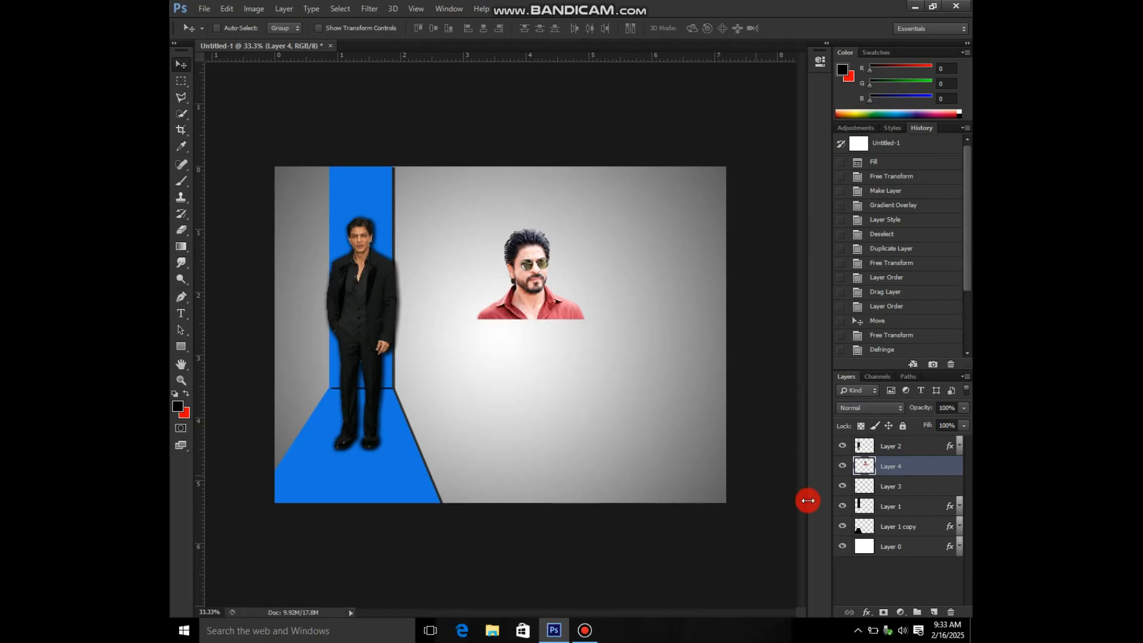
Bring the portrait's layer, Layer 4, to the top of the layer stack and convert it to a smart object
drag(906, 446, 911, 473)
right_click(912, 444)
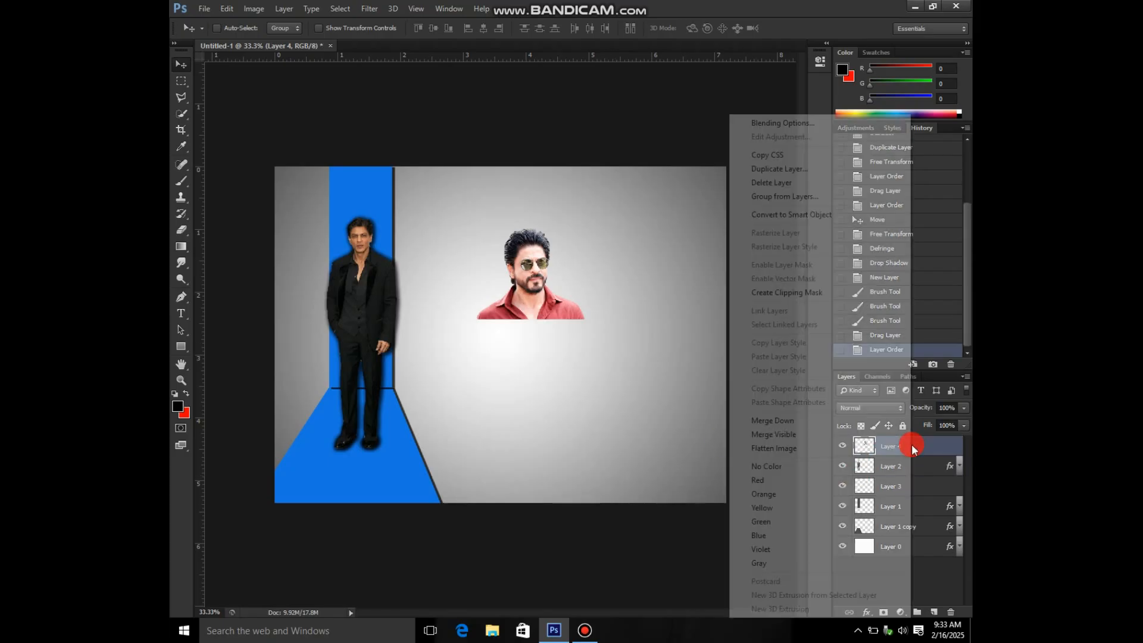
click(789, 214)
Scale the portrait to about 247% and place it right of the blue banner, against the canvas's upper edge
key(ctrl+t)
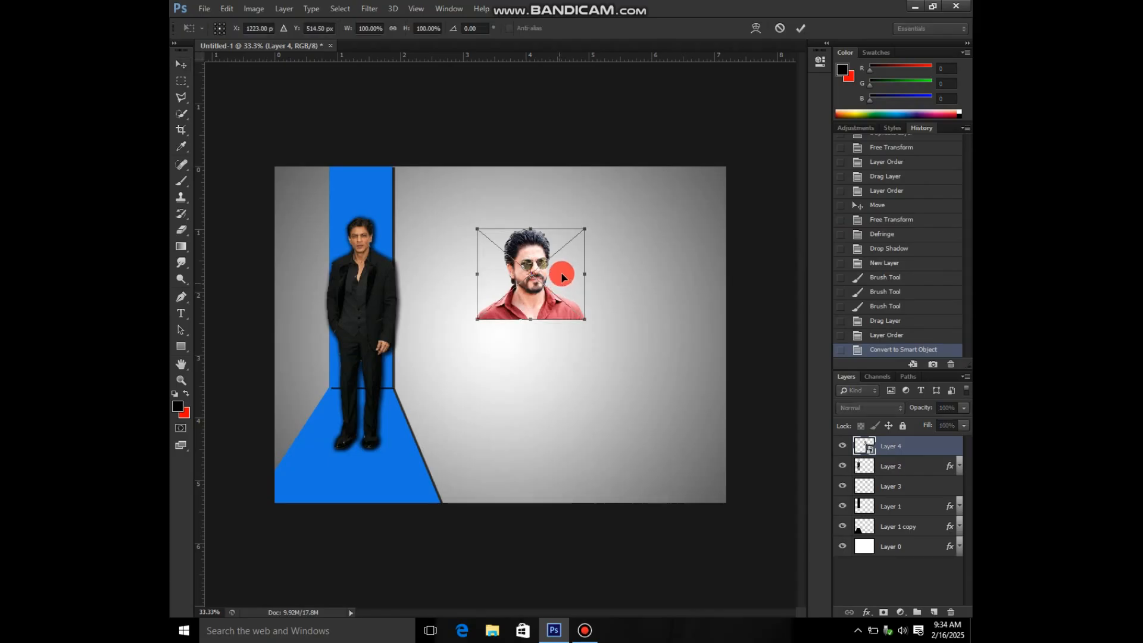
drag(478, 230, 398, 162)
drag(475, 279, 506, 283)
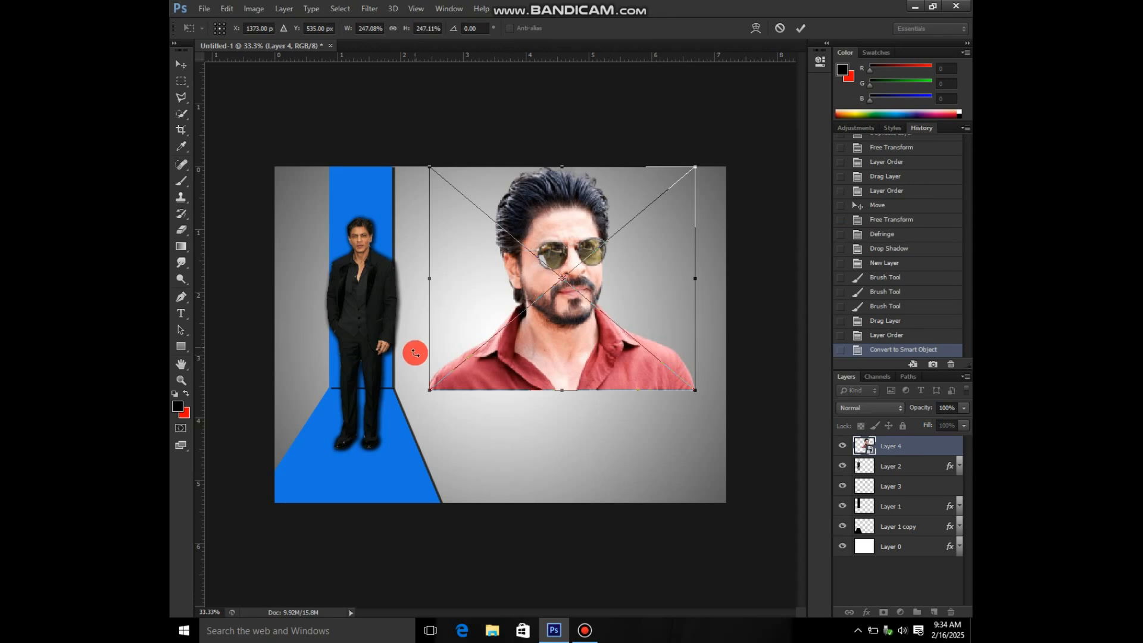
click(799, 29)
Rasterize the portrait layer and softly erase the portrait's lower and outer edges with a 329 px eraser
click(179, 236)
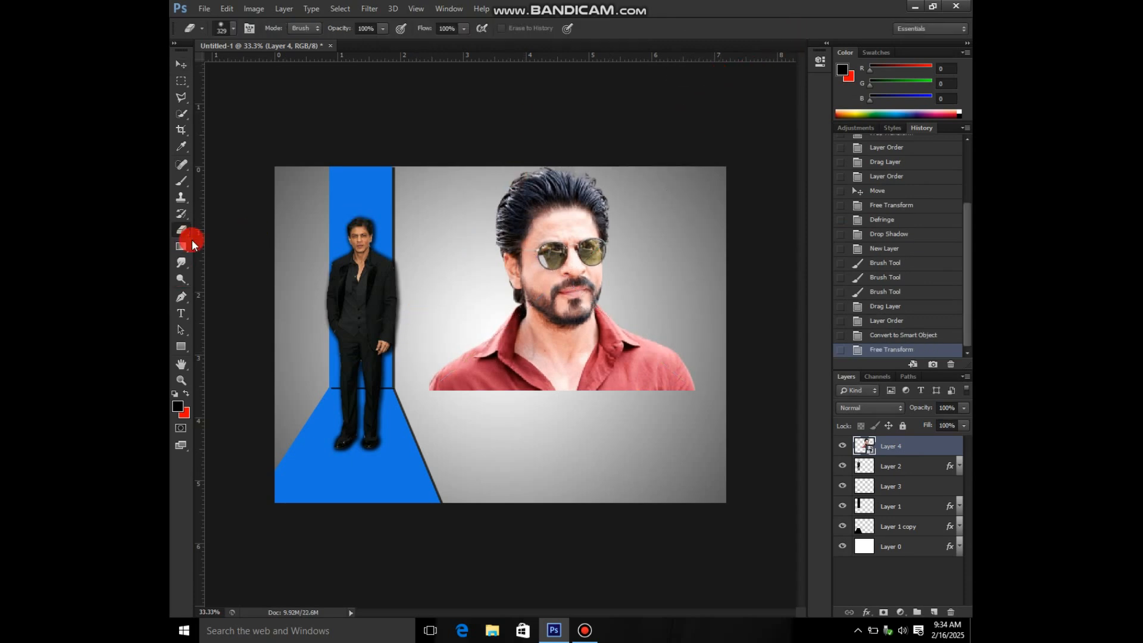
click(383, 339)
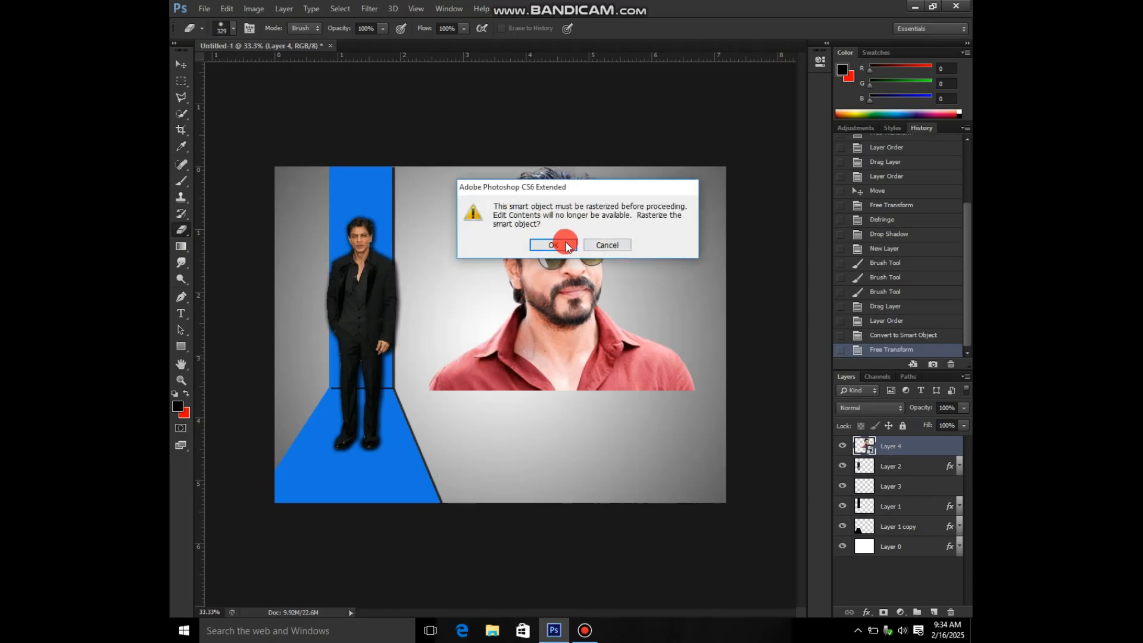
click(565, 242)
mouse_move(504, 326)
mouse_down()
mouse_move(429, 340)
mouse_move(416, 327)
mouse_move(459, 413)
mouse_move(705, 402)
mouse_move(434, 413)
mouse_move(548, 413)
mouse_move(434, 413)
mouse_move(525, 415)
mouse_up()
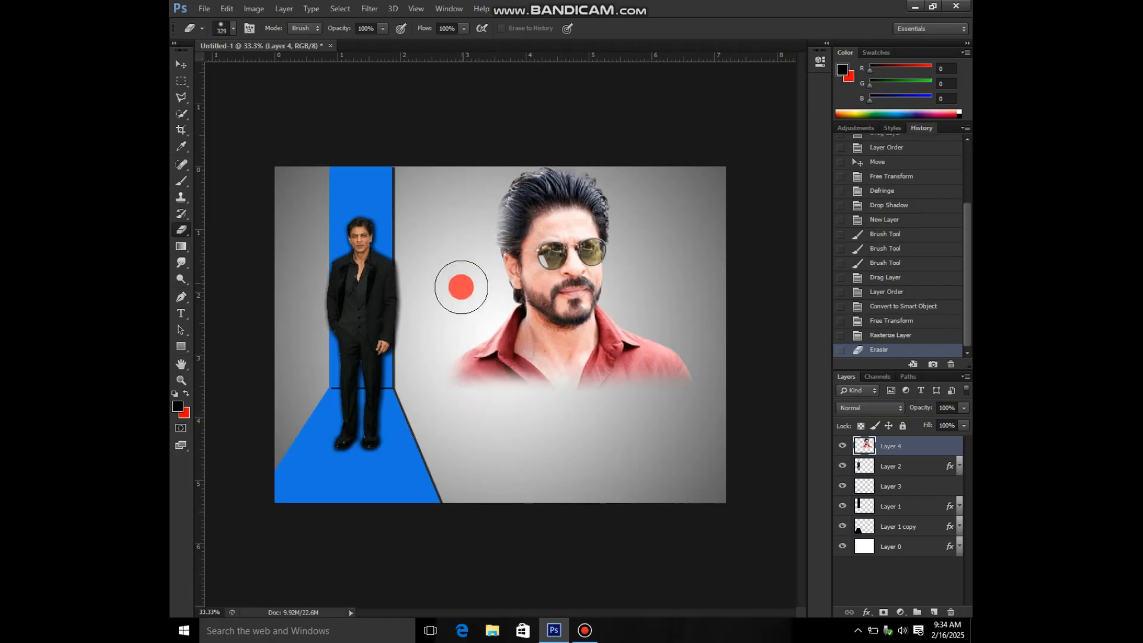
mouse_move(456, 291)
mouse_down()
mouse_move(464, 322)
mouse_move(431, 373)
mouse_move(633, 163)
mouse_move(490, 150)
mouse_move(503, 146)
mouse_up()
mouse_move(503, 145)
mouse_down()
mouse_move(473, 190)
mouse_move(456, 252)
mouse_move(472, 245)
mouse_move(477, 301)
mouse_move(477, 239)
mouse_move(466, 305)
mouse_move(454, 294)
mouse_move(450, 400)
mouse_move(717, 414)
mouse_move(719, 341)
mouse_move(707, 397)
mouse_move(705, 297)
mouse_move(683, 406)
mouse_move(679, 383)
mouse_up()
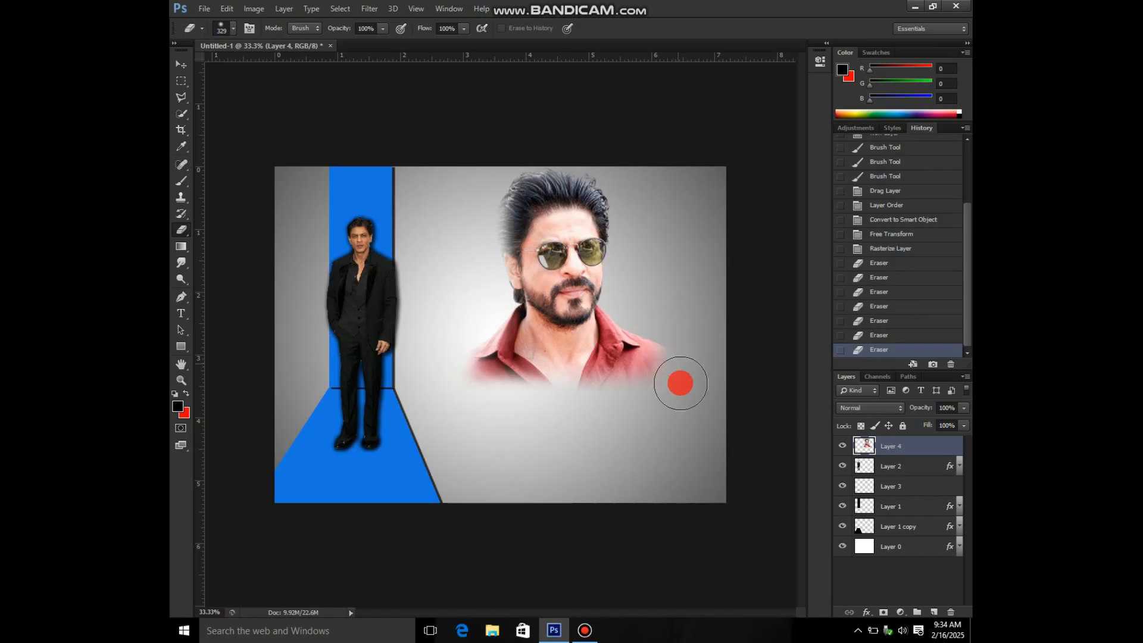
Draw a text box over the portrait's lower half and empty it of the trial word in Mistral
click(181, 379)
click(182, 314)
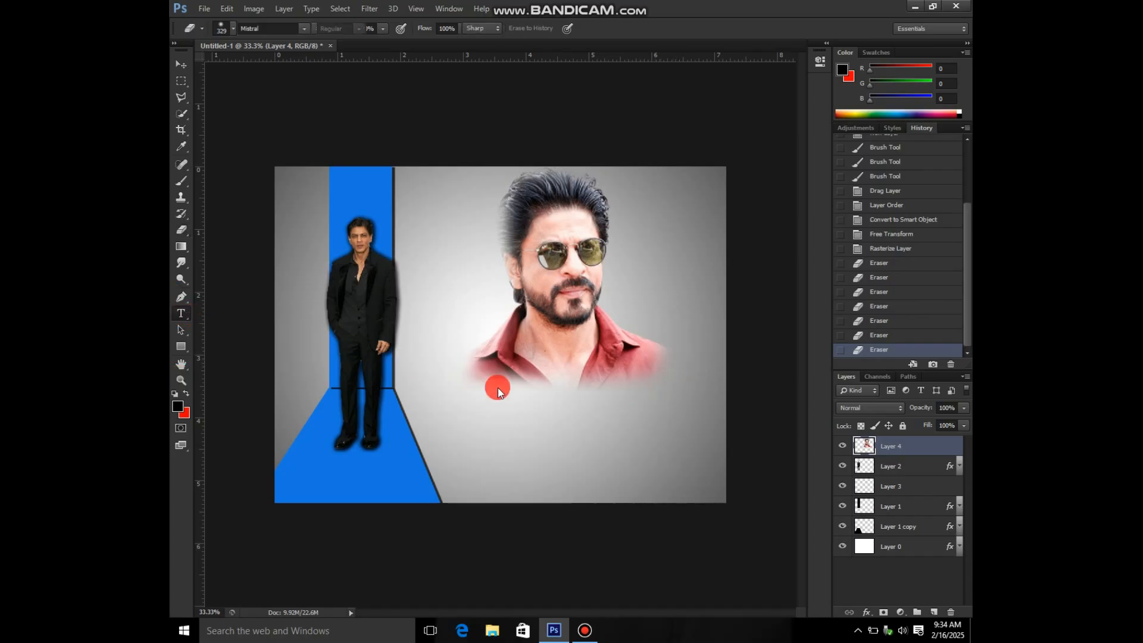
drag(445, 278, 683, 470)
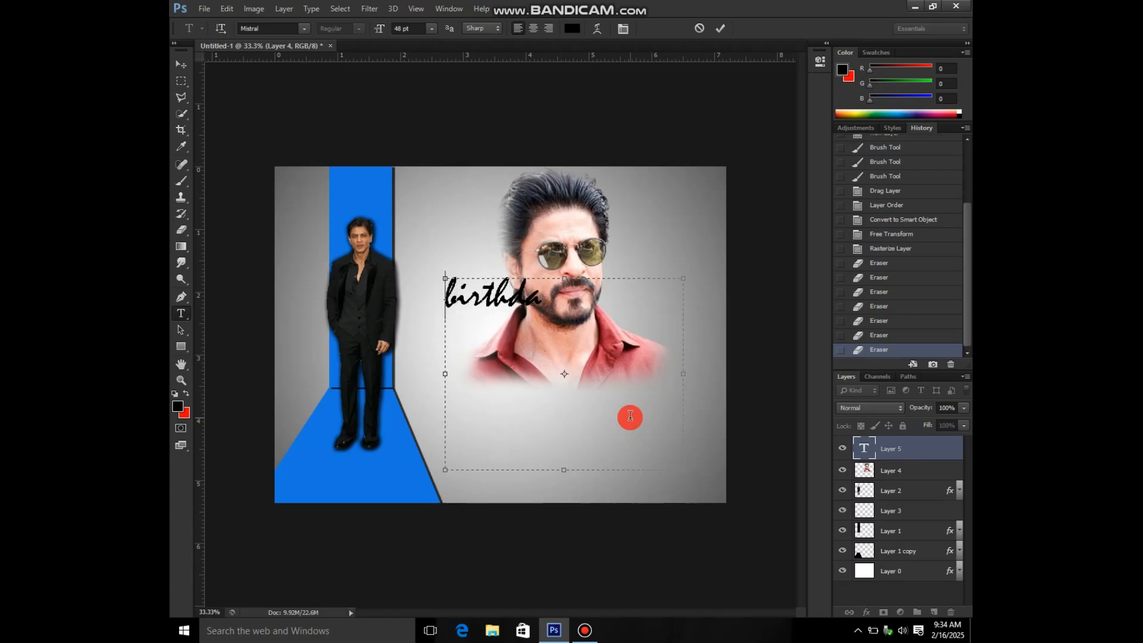
key(BackSpace)
key(BackSpace)
key(BackSpace)
key(BackSpace)
key(BackSpace)
key(BackSpace)
key(BackSpace)
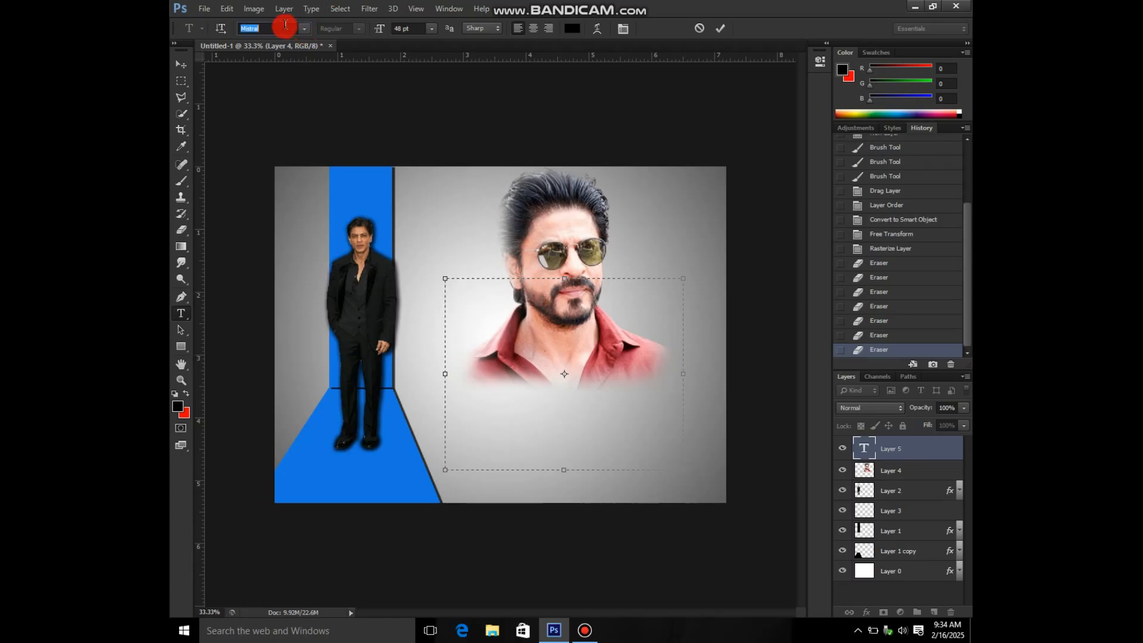
Set the font to Impact and write BIRTHDAY in the text box at 48 pt
text(Impact)
click(521, 404)
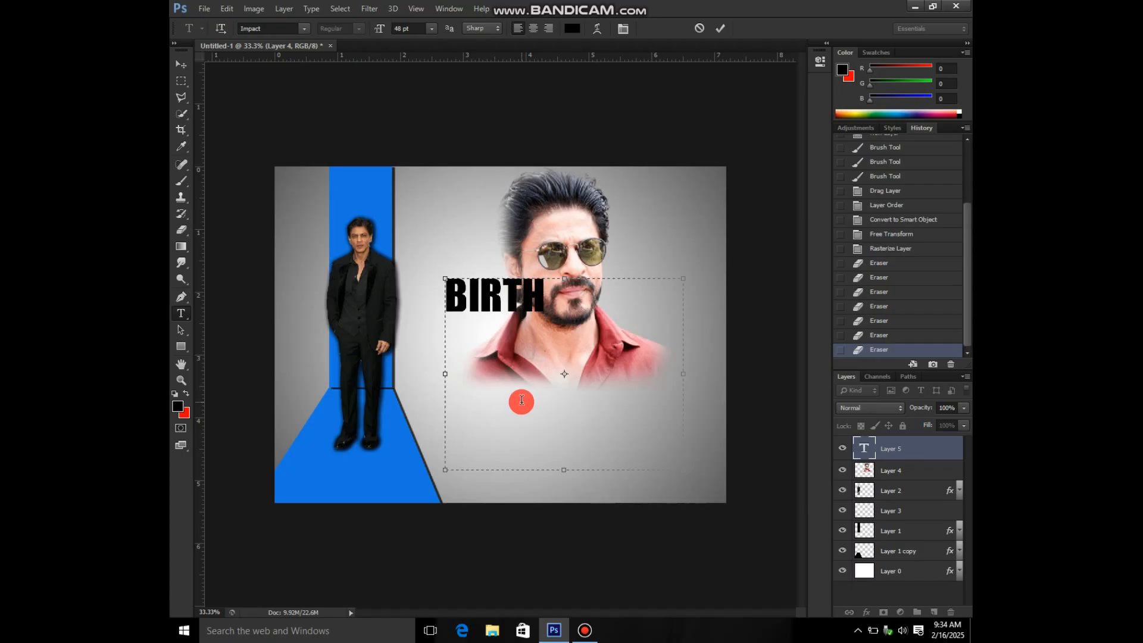
click(619, 283)
click(721, 28)
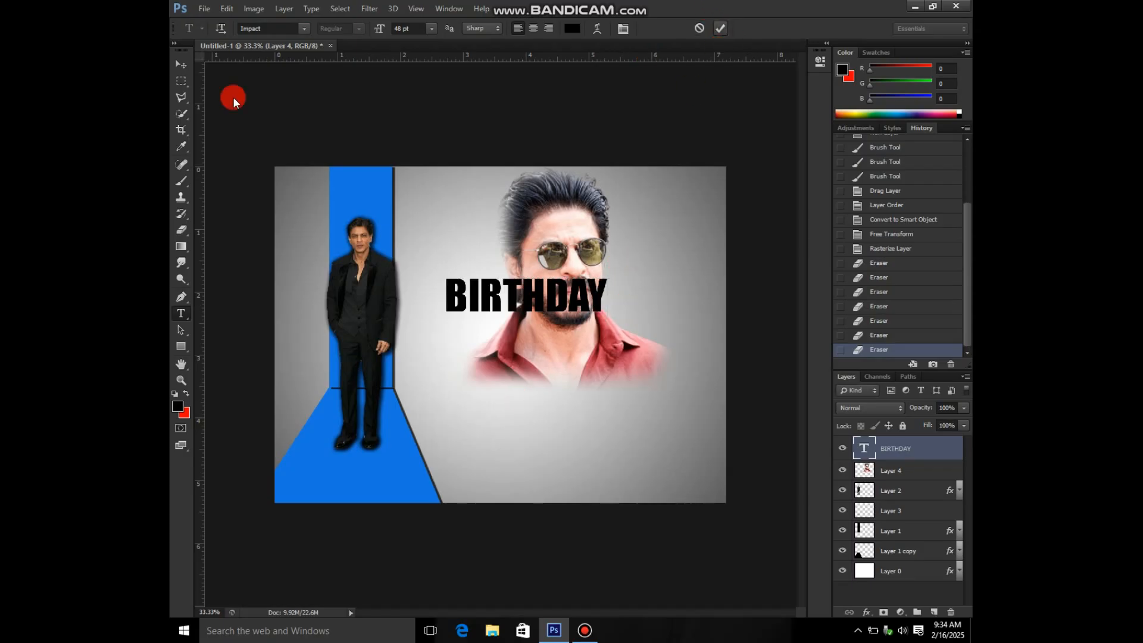
Move the BIRTHDAY text below the portrait and stretch it to about 122% width and 163% height
click(181, 63)
drag(550, 302, 645, 411)
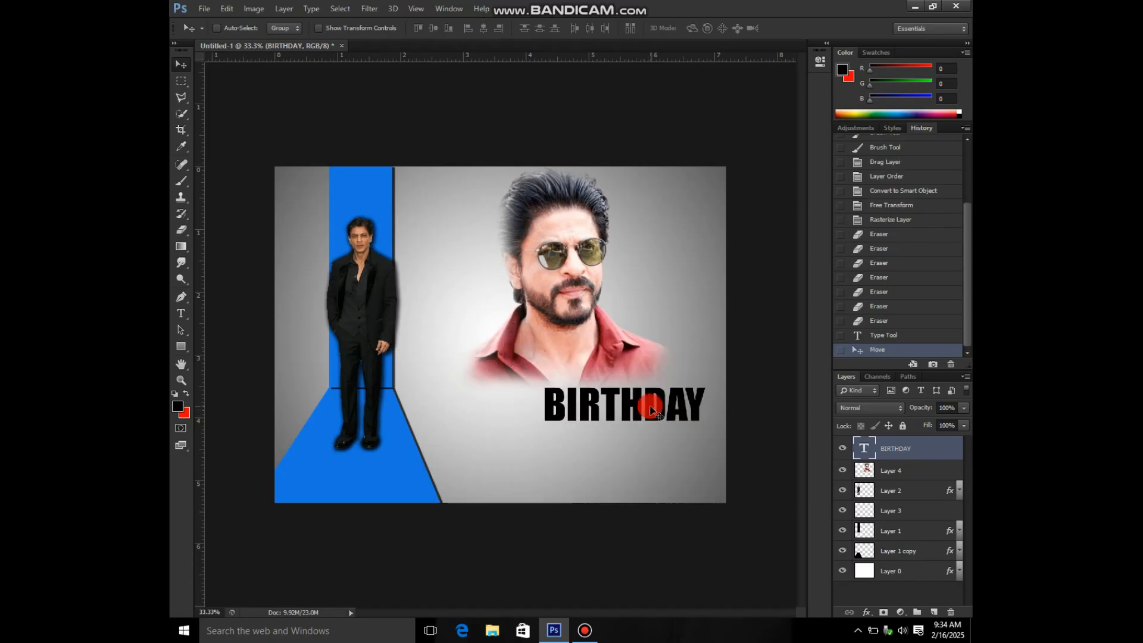
key(ctrl+t)
mouse_move(665, 598)
mouse_down()
mouse_move(669, 638)
mouse_move(674, 551)
mouse_move(679, 585)
mouse_up()
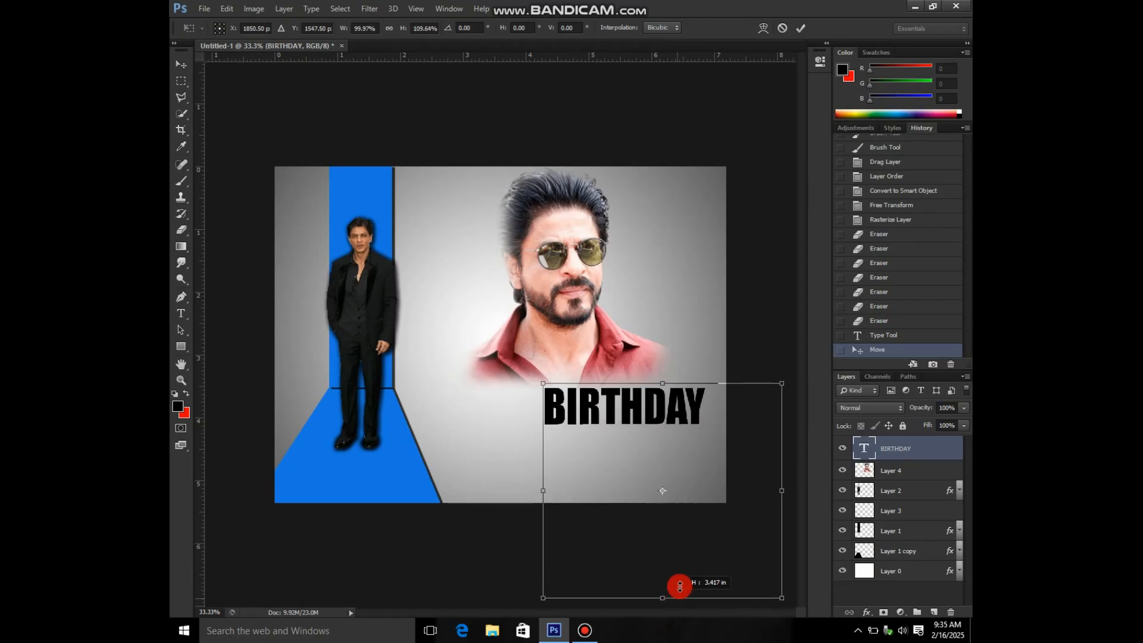
key(ctrl+minus)
drag(626, 533, 630, 610)
drag(712, 496, 734, 493)
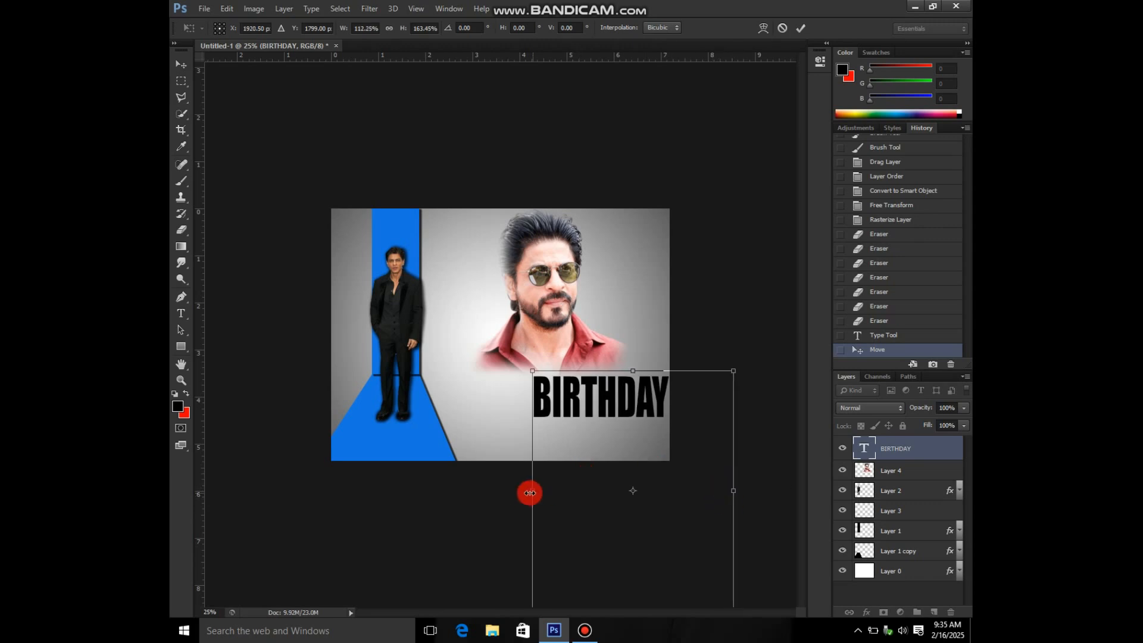
drag(530, 493, 513, 493)
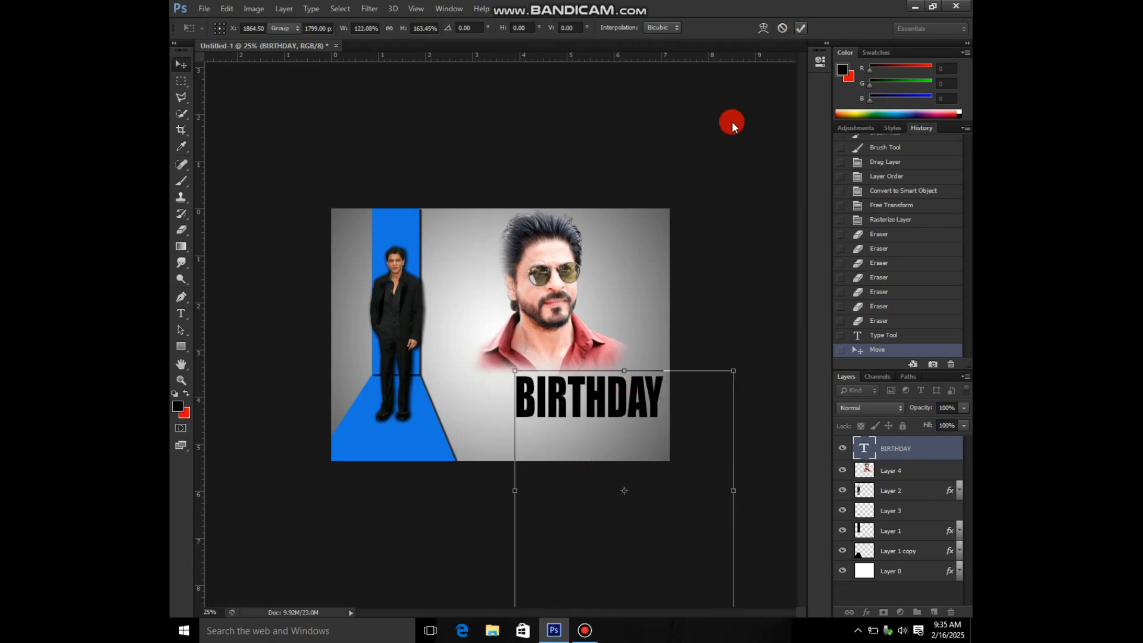
key(Return)
key(ctrl+plus)
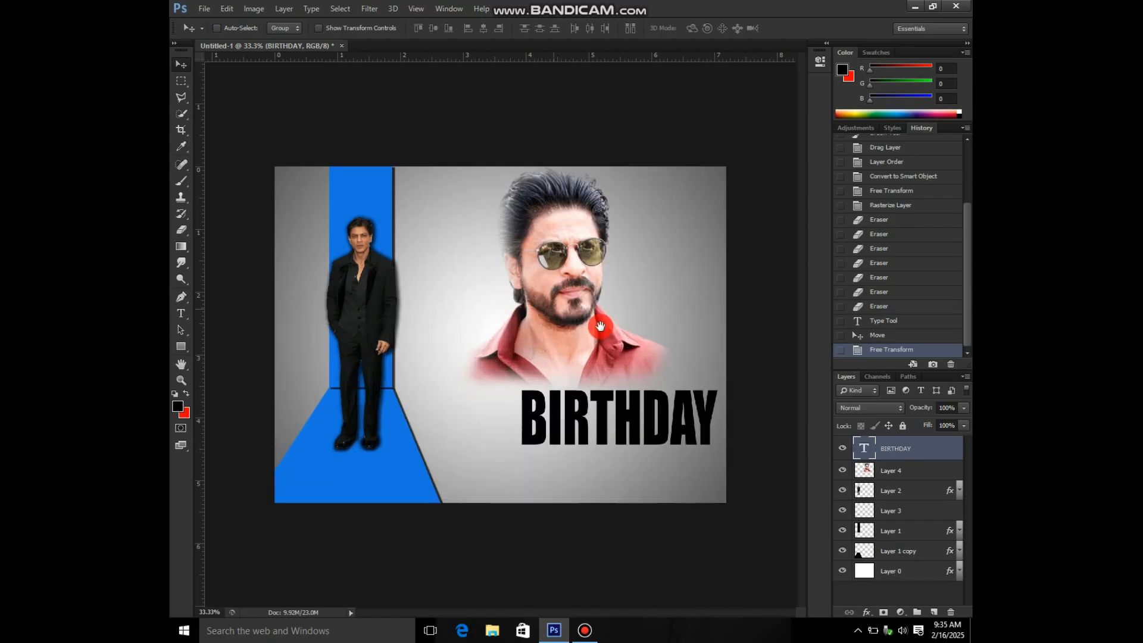
Write HAPPY in a new text box beside the portrait's collar and set its size to 30 pt
click(186, 313)
drag(423, 293, 619, 342)
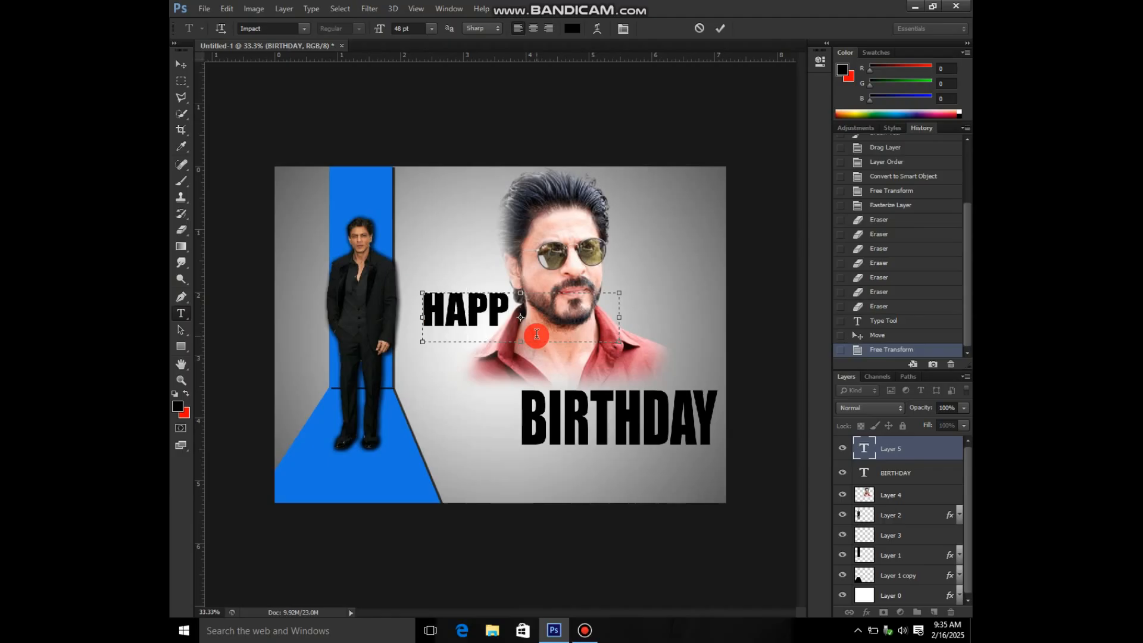
drag(598, 328, 374, 258)
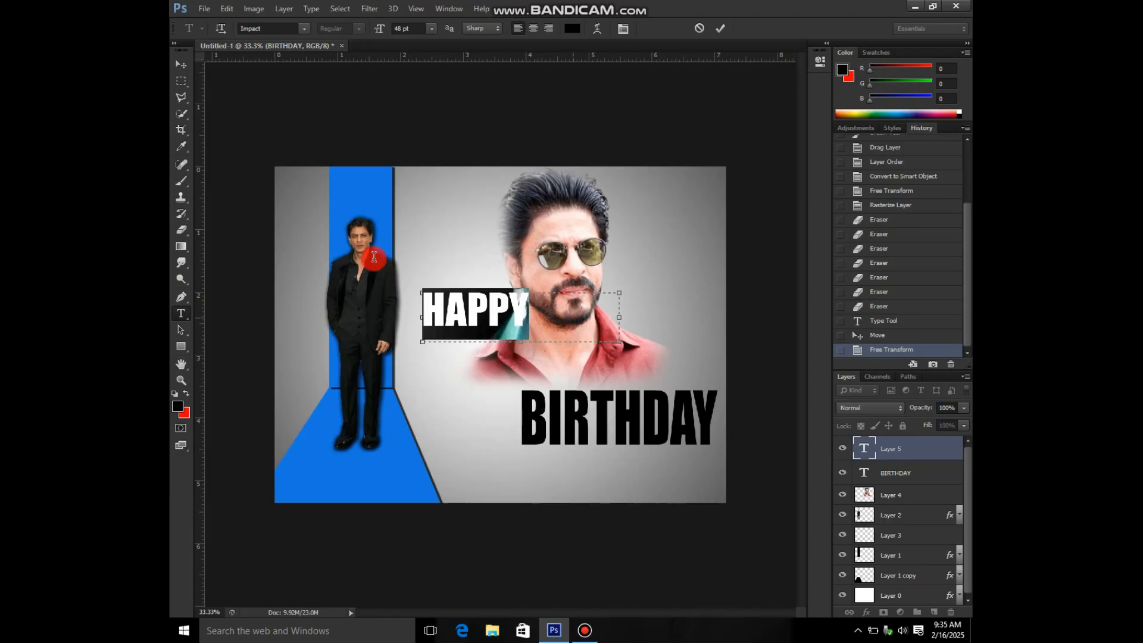
click(430, 29)
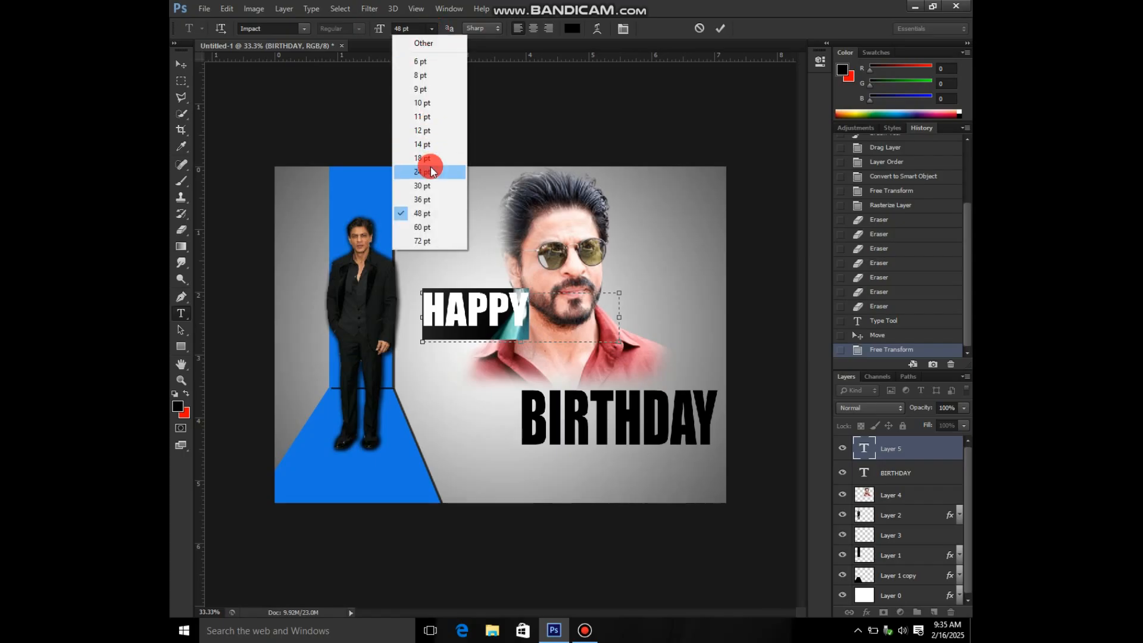
click(424, 167)
click(431, 29)
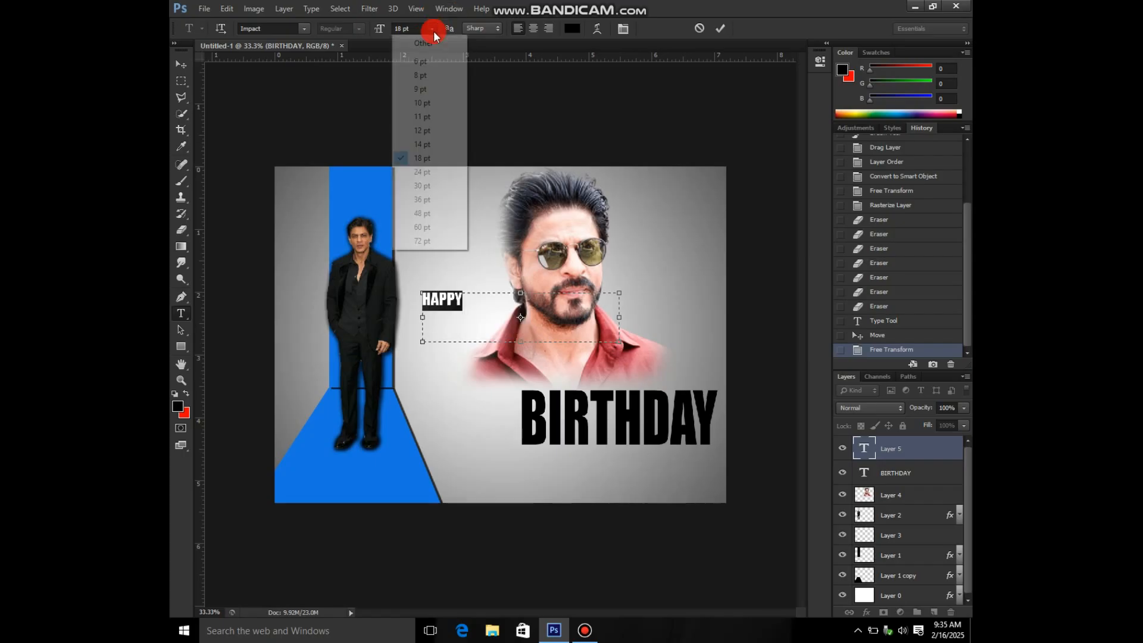
click(411, 185)
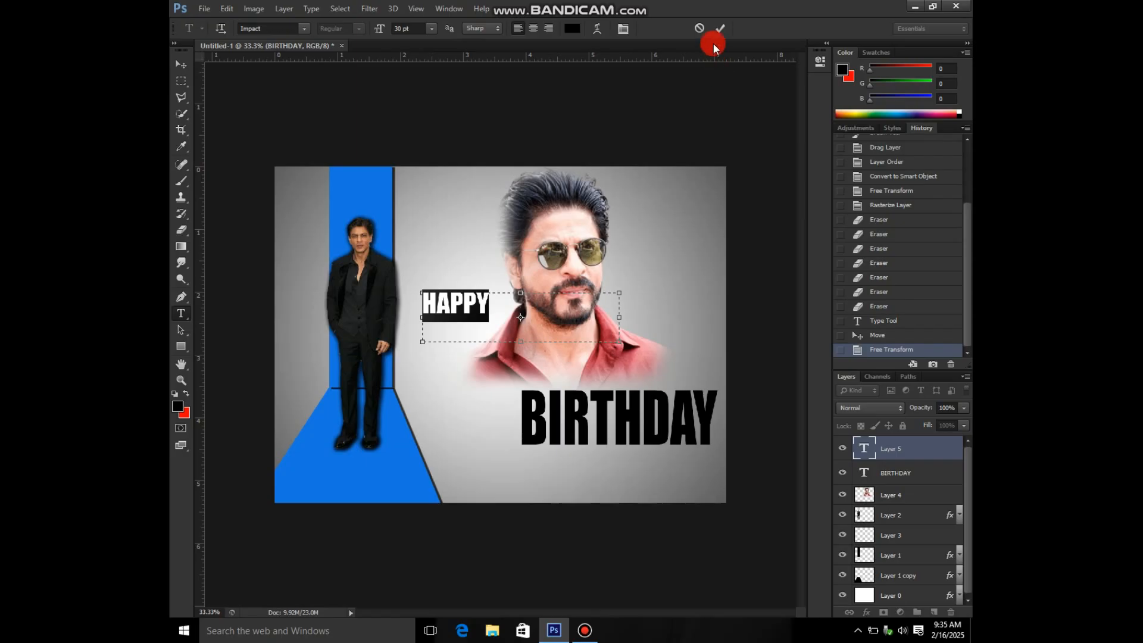
click(721, 28)
Move the HAPPY text to the start of BIRTHDAY and rotate it about -90° so it reads upward
click(180, 65)
drag(458, 304, 490, 428)
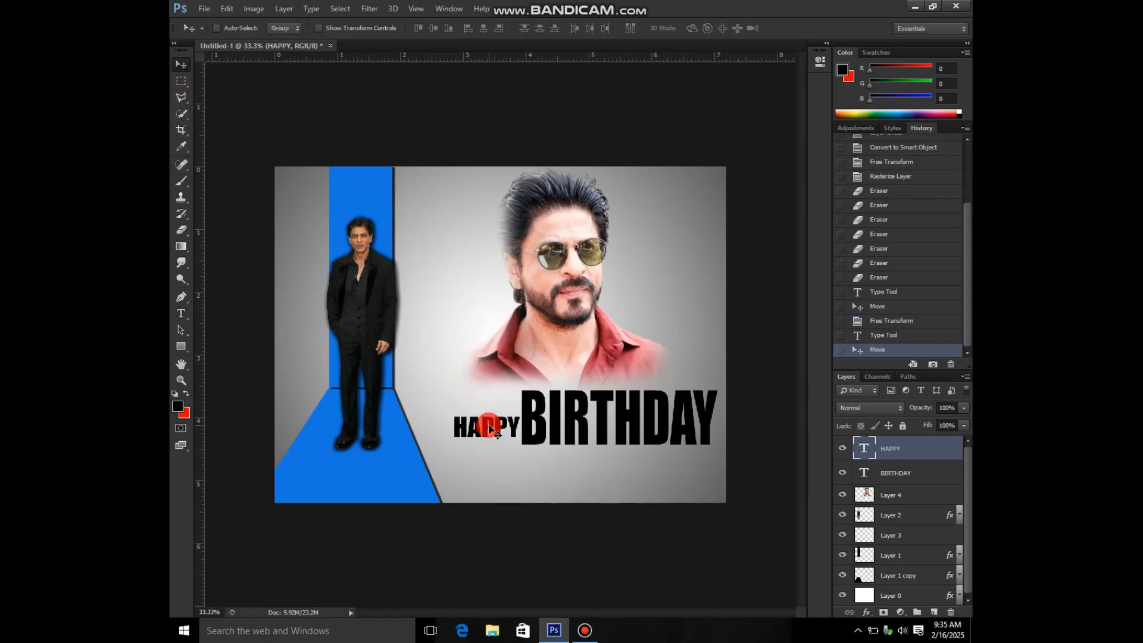
key(ctrl+t)
drag(418, 425, 449, 559)
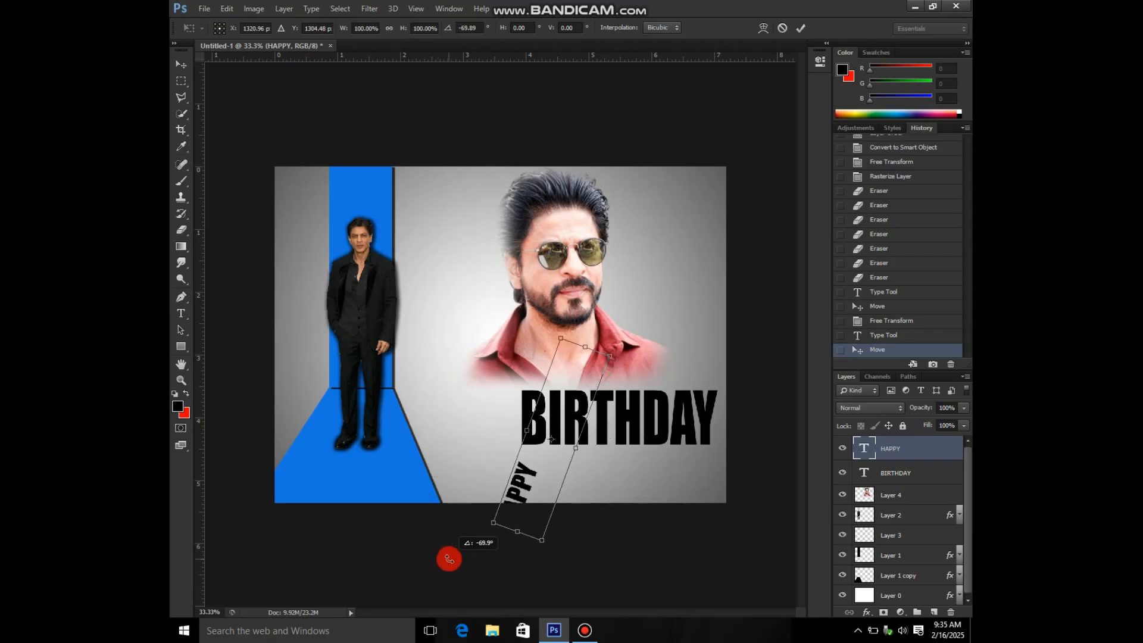
drag(536, 479, 513, 437)
drag(627, 301, 592, 256)
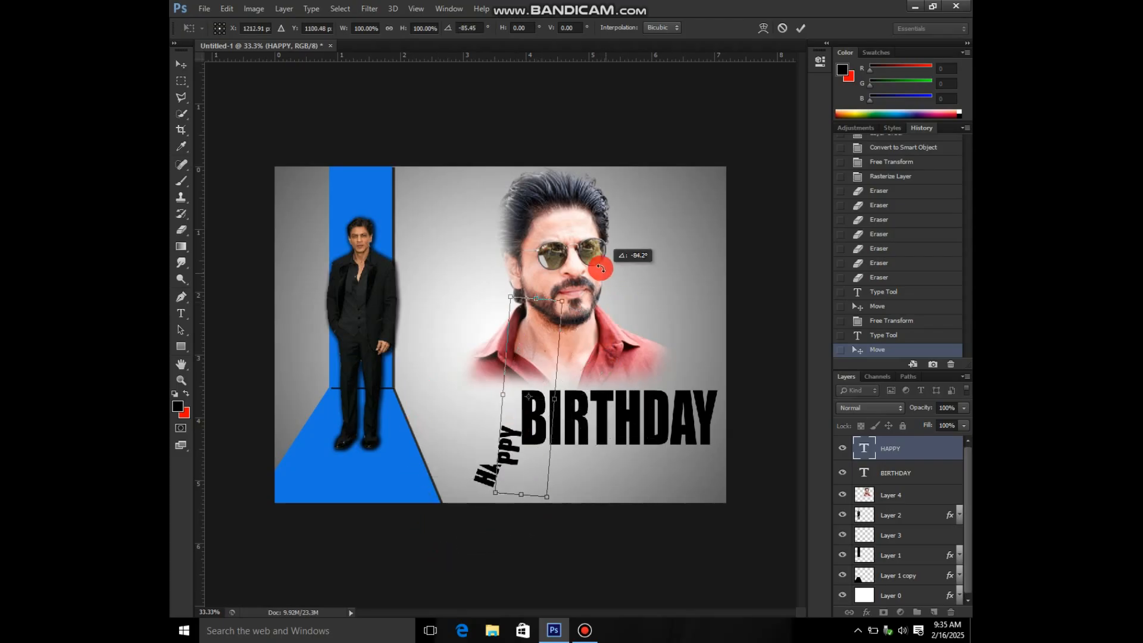
drag(536, 457, 533, 419)
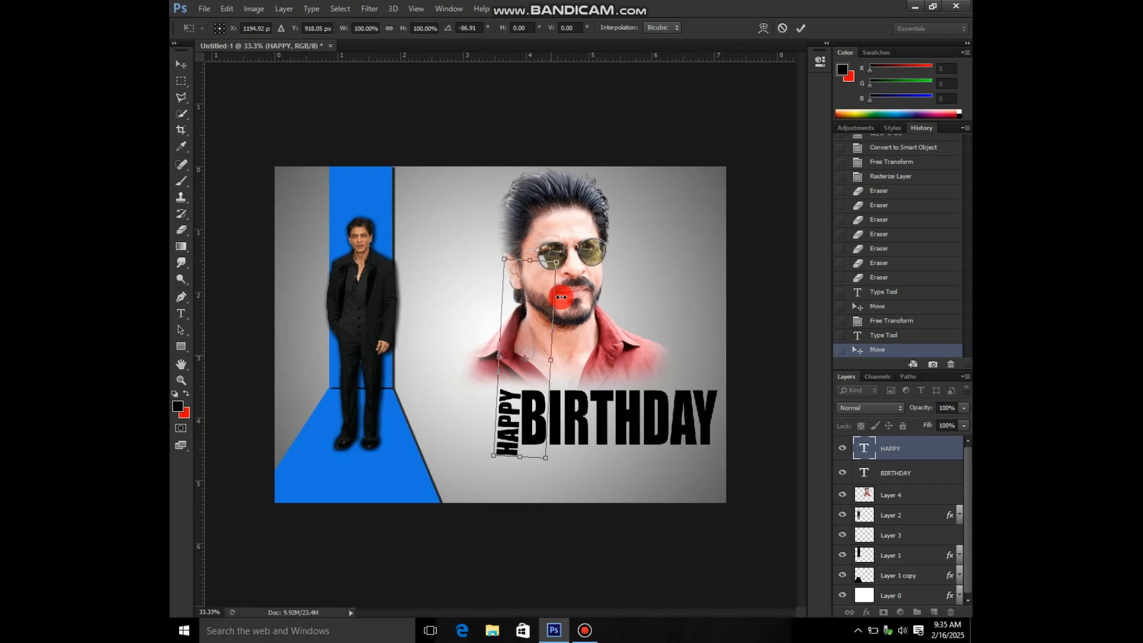
drag(575, 250, 571, 230)
Scale the rotated HAPPY text to about 83% width to match BIRTHDAY's height and place it just before the B
mouse_move(520, 459)
mouse_down()
mouse_move(508, 462)
mouse_move(524, 442)
mouse_up()
drag(526, 263, 526, 286)
drag(523, 444, 524, 448)
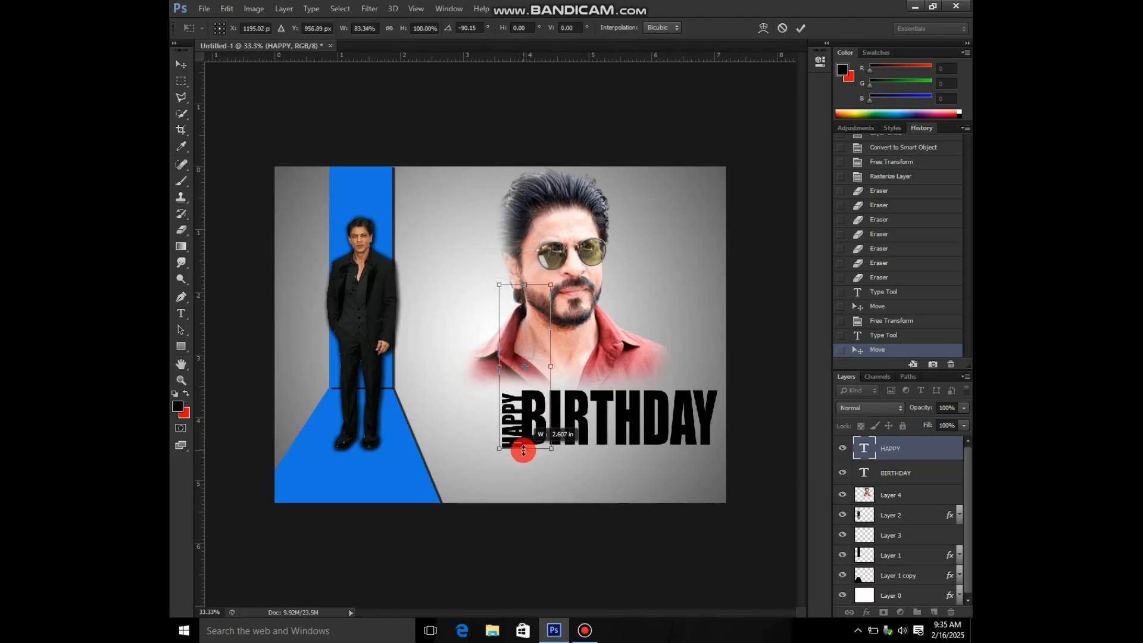
drag(525, 284, 523, 263)
drag(523, 449, 524, 442)
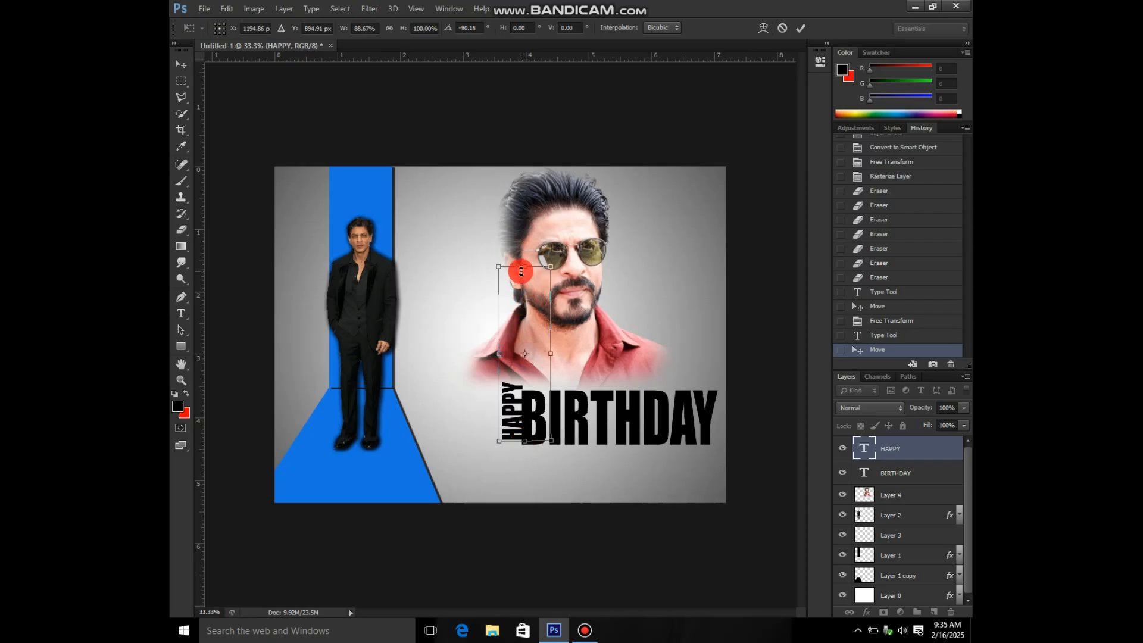
drag(521, 275, 521, 286)
drag(520, 403, 515, 406)
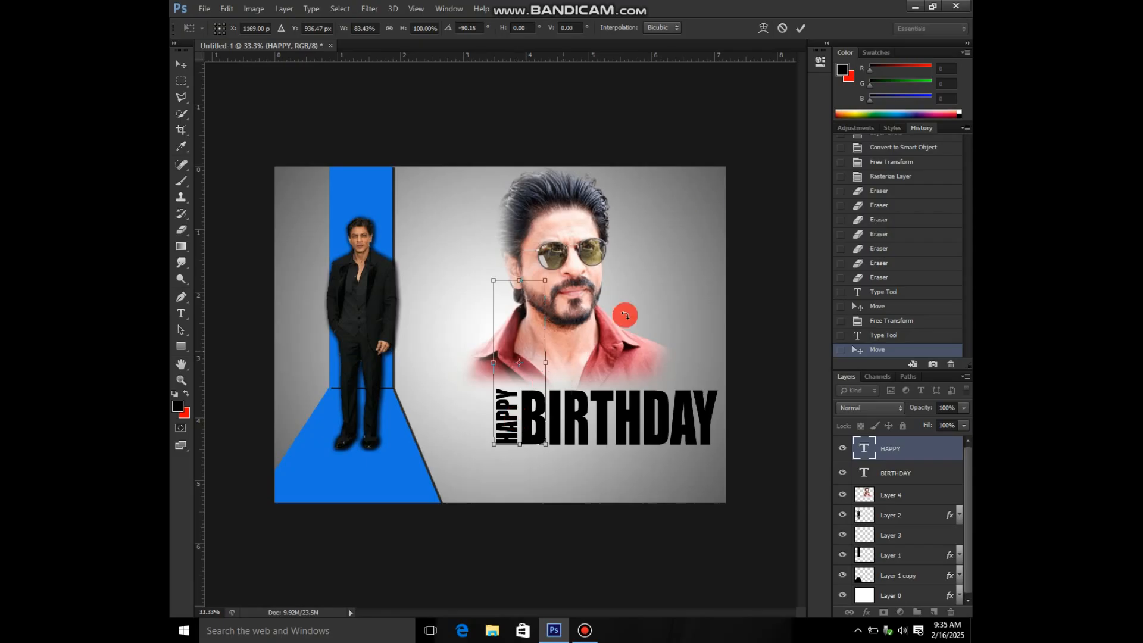
click(798, 28)
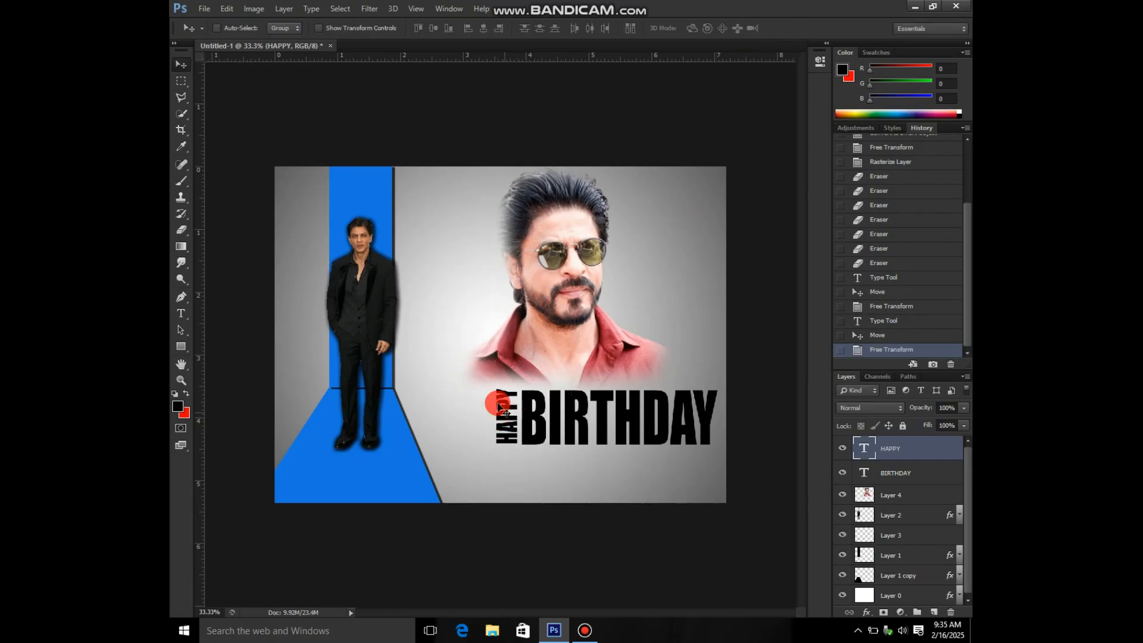
Draw a text box over the portrait's lower half, set the text colour to red and write SHARUKHAN
click(181, 312)
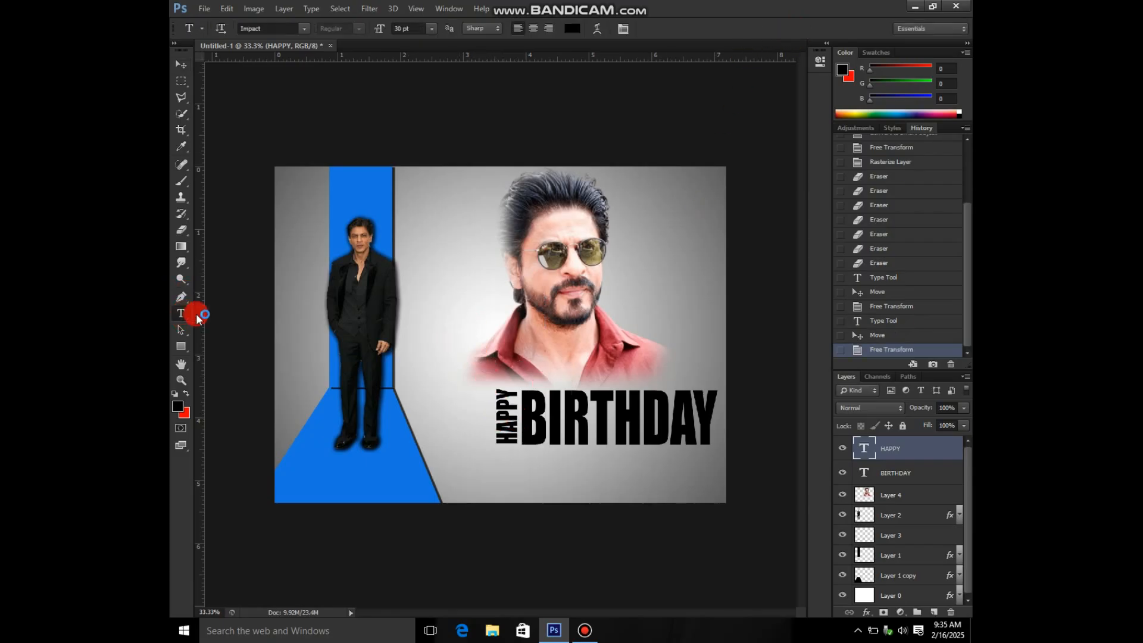
drag(424, 333, 647, 485)
click(575, 31)
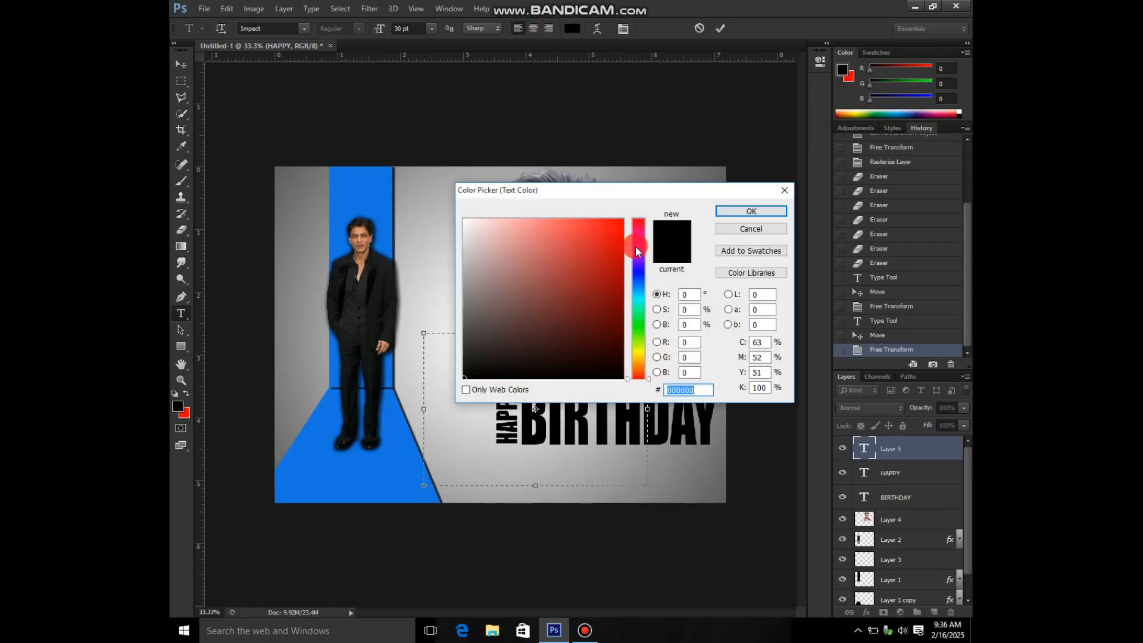
drag(602, 214, 638, 196)
click(738, 212)
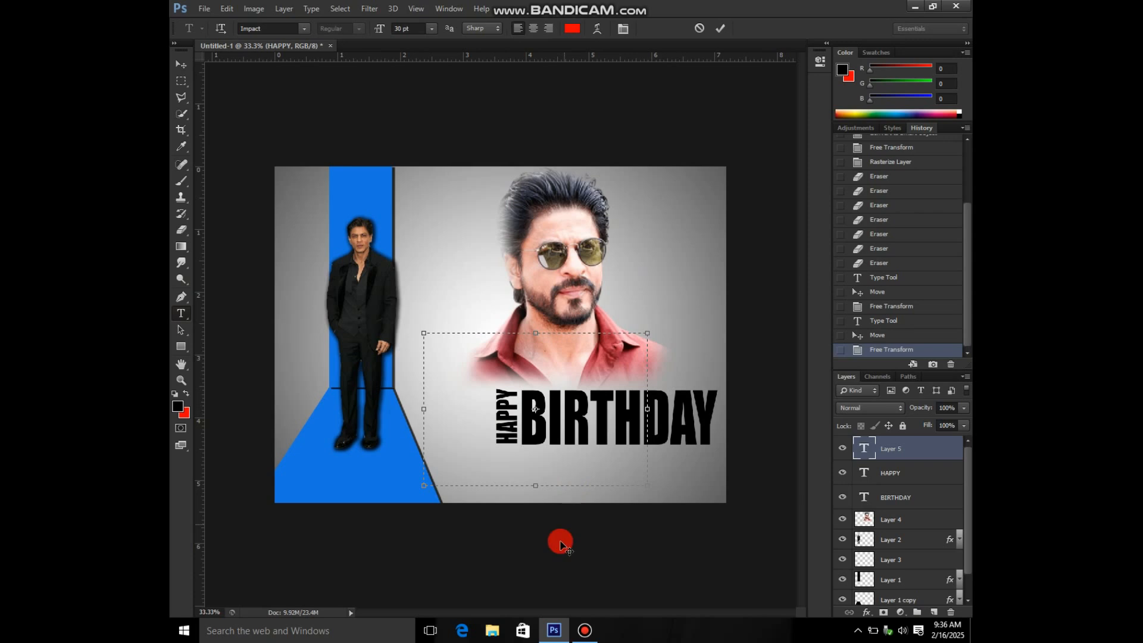
text(SHARU)
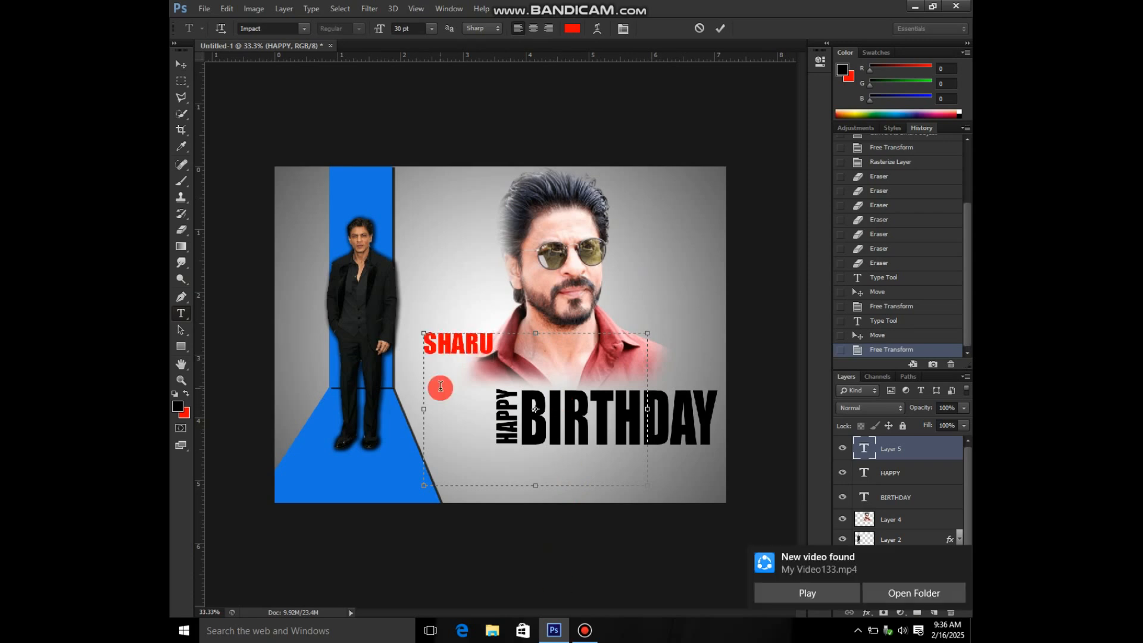
text(KHAN)
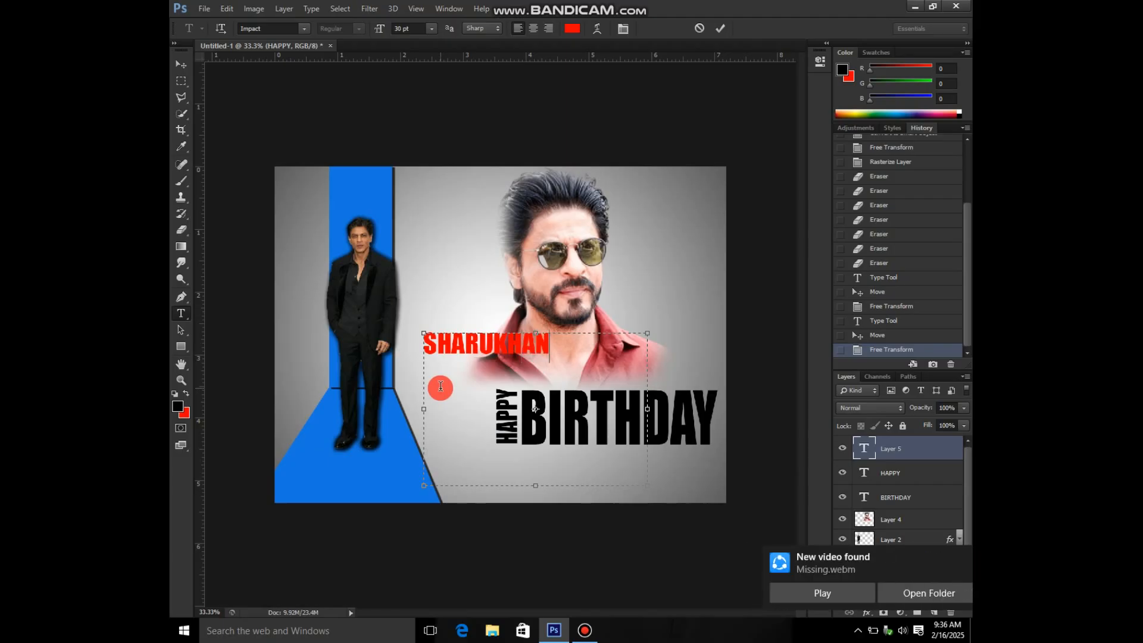
Change the SHARUKHAN text's font to Lucida Handwriting and move the text below BIRTHDAY
drag(565, 349, 411, 343)
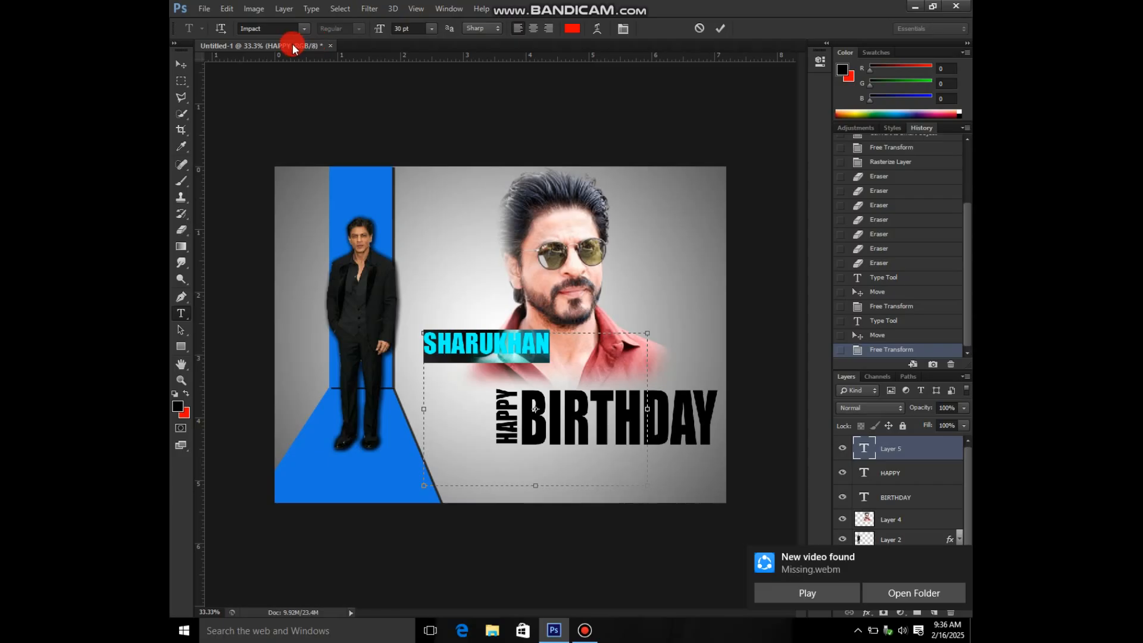
click(305, 30)
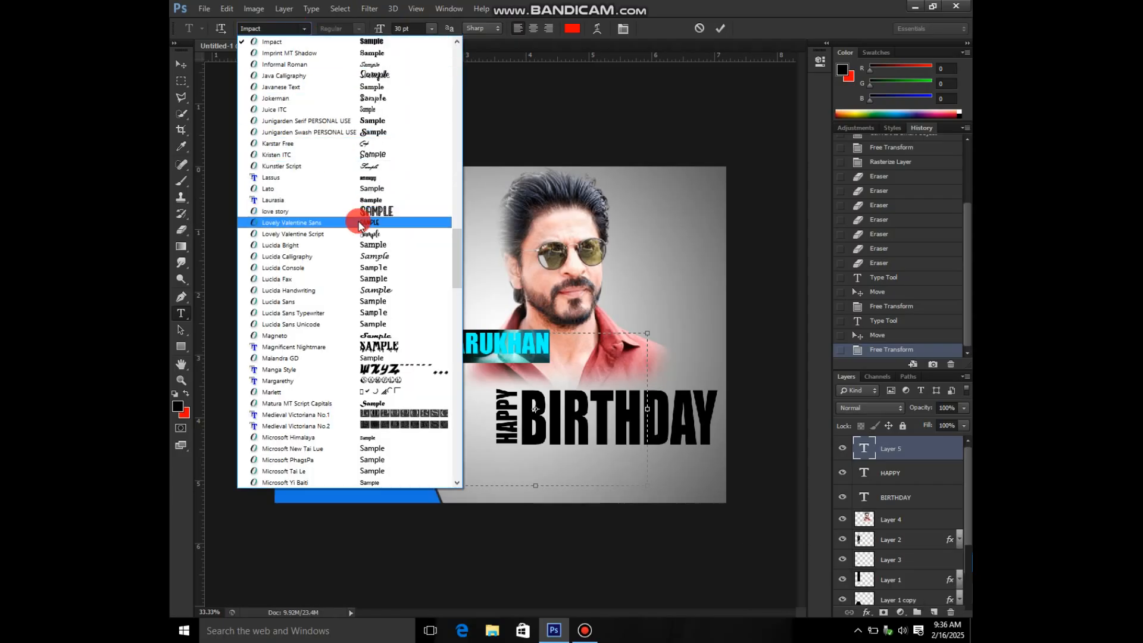
scroll(369, 236, down, 5)
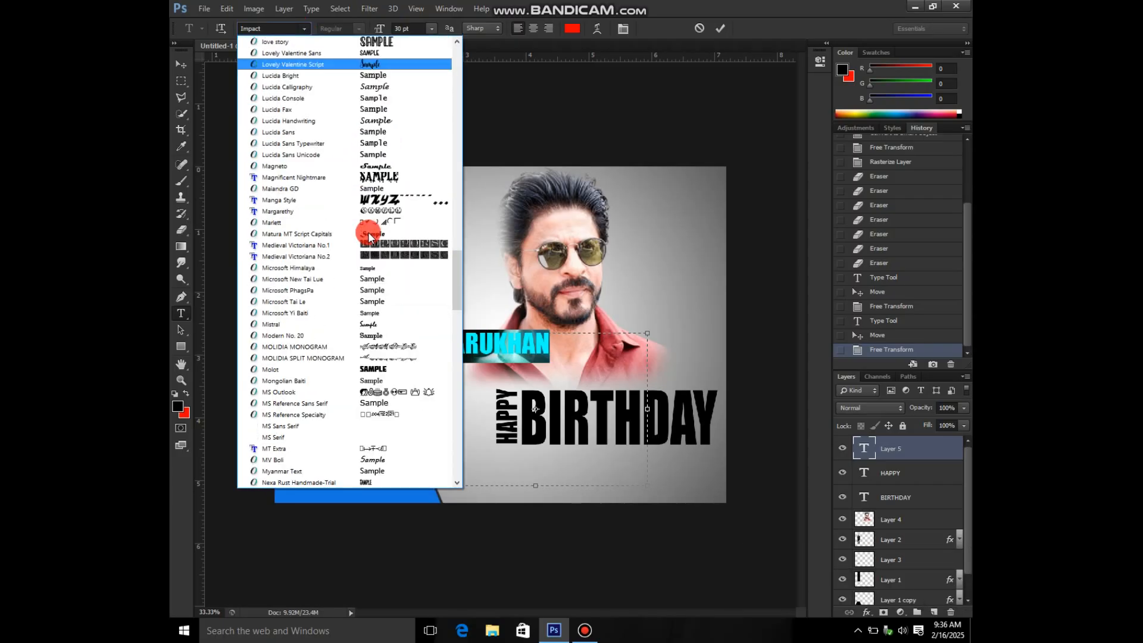
scroll(396, 391, down, 1)
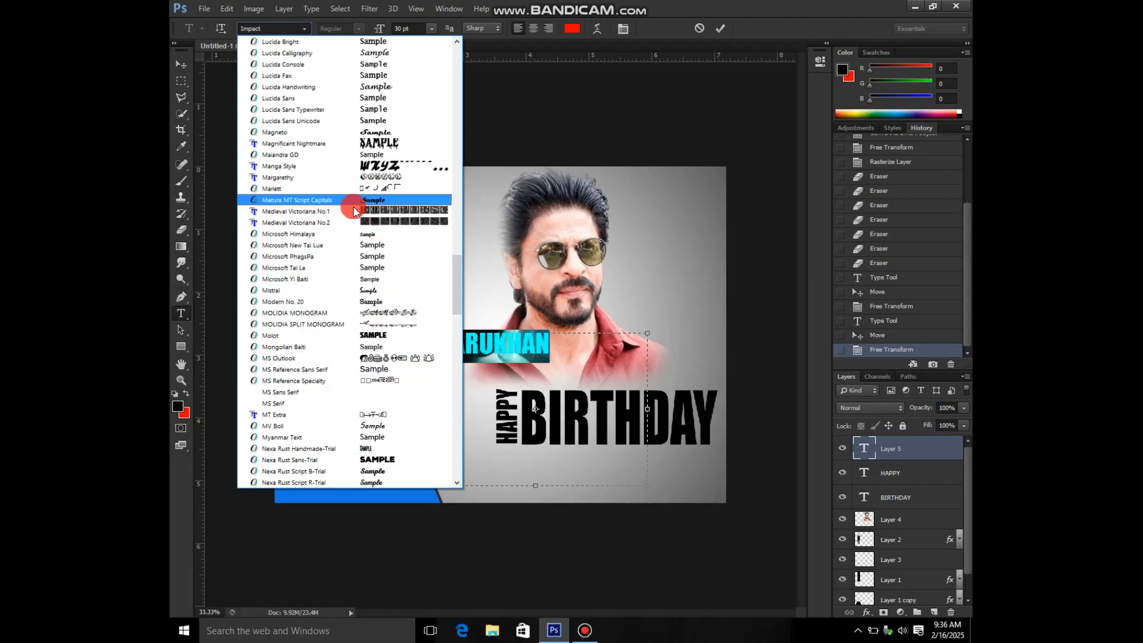
click(376, 87)
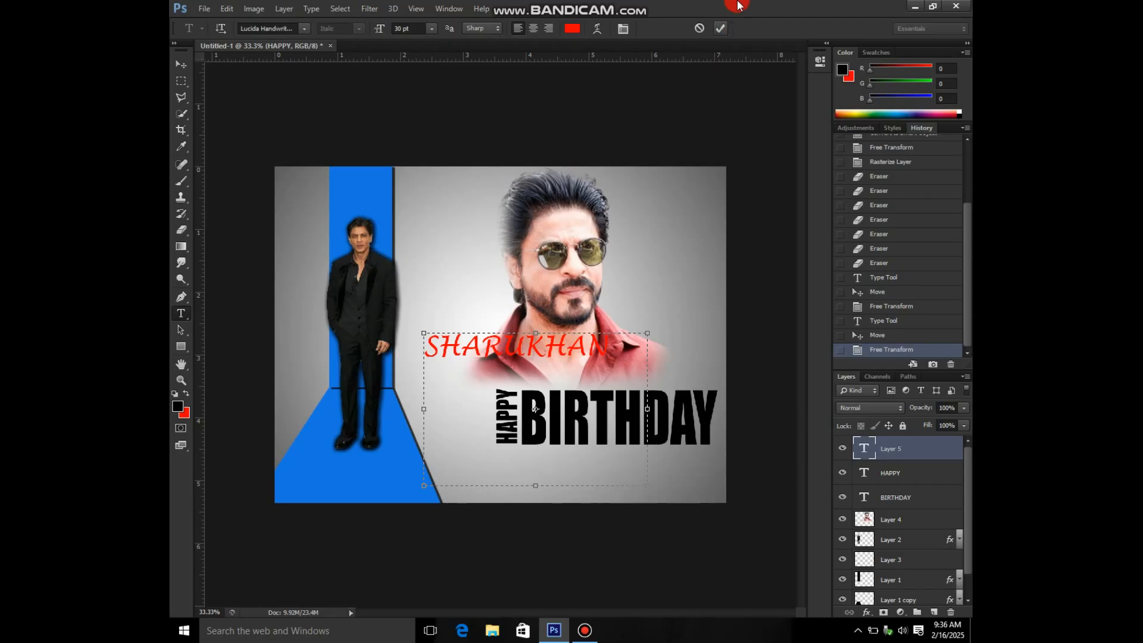
click(722, 27)
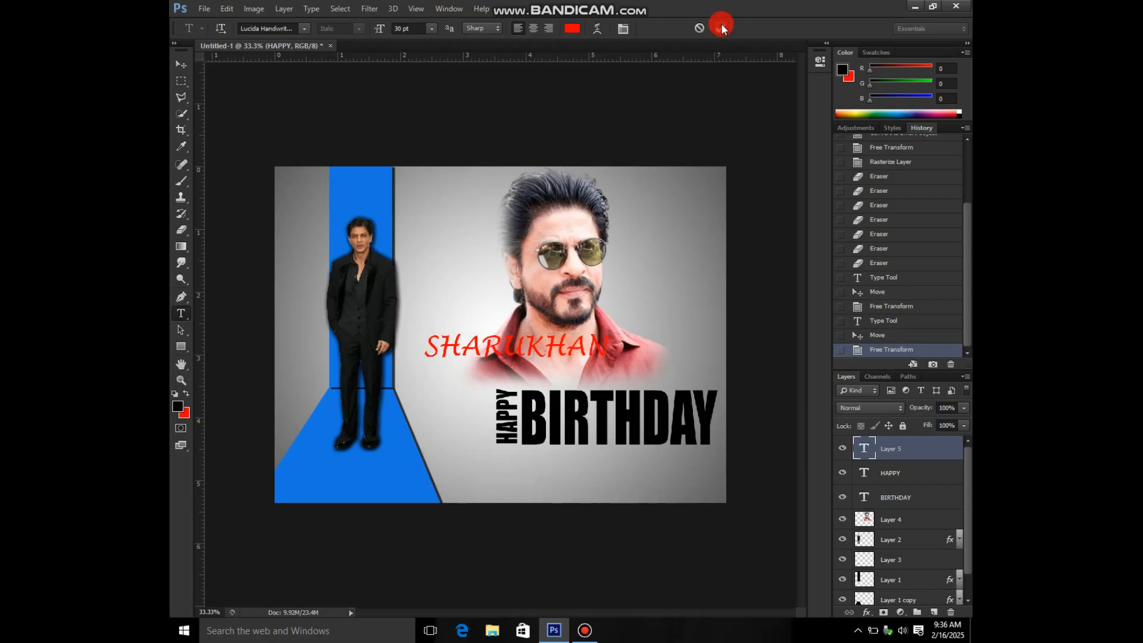
click(180, 64)
drag(476, 354, 556, 470)
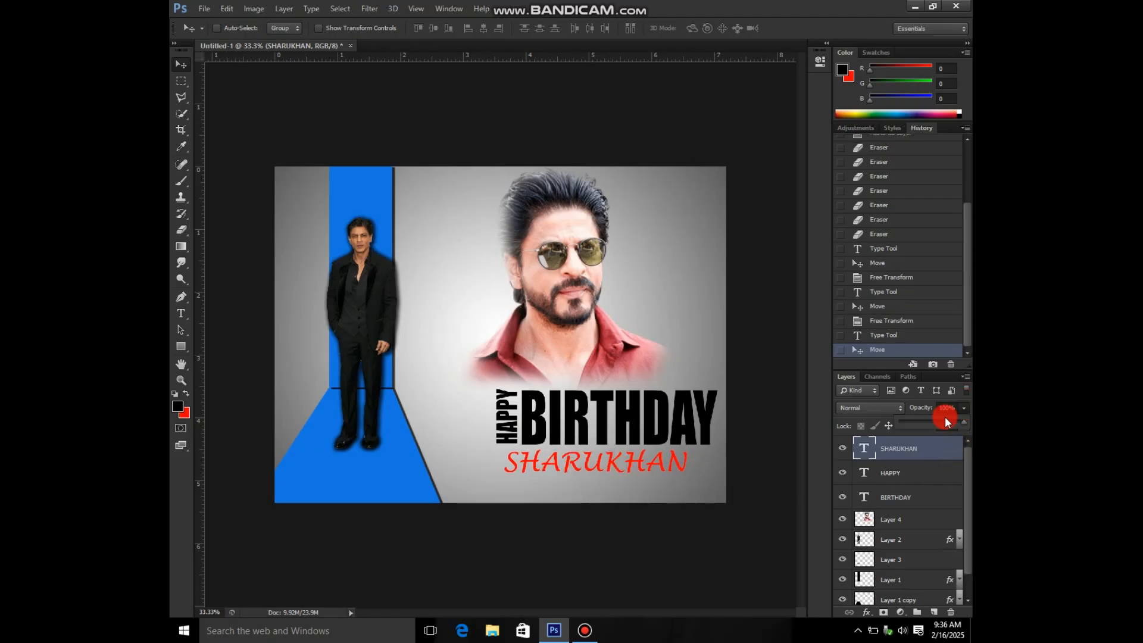
Slightly lower the opacity of the HAPPY and BIRTHDAY text layers and set the SHARUKHAN layer's opacity to 93%
drag(941, 422, 959, 426)
click(925, 475)
click(928, 497)
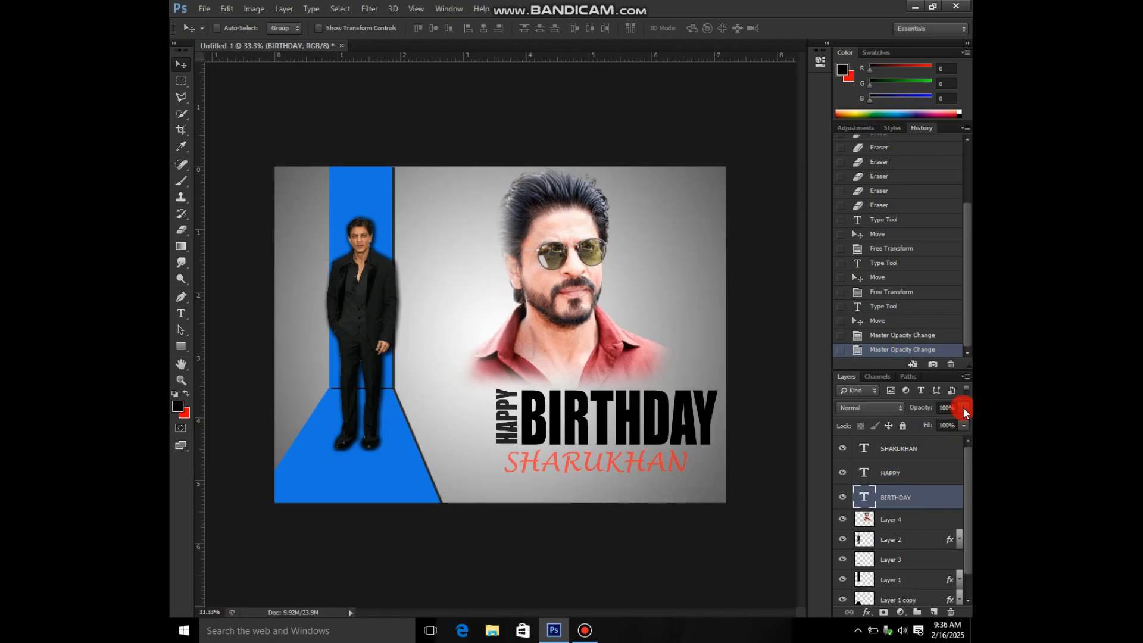
drag(953, 423, 962, 418)
click(950, 443)
click(951, 446)
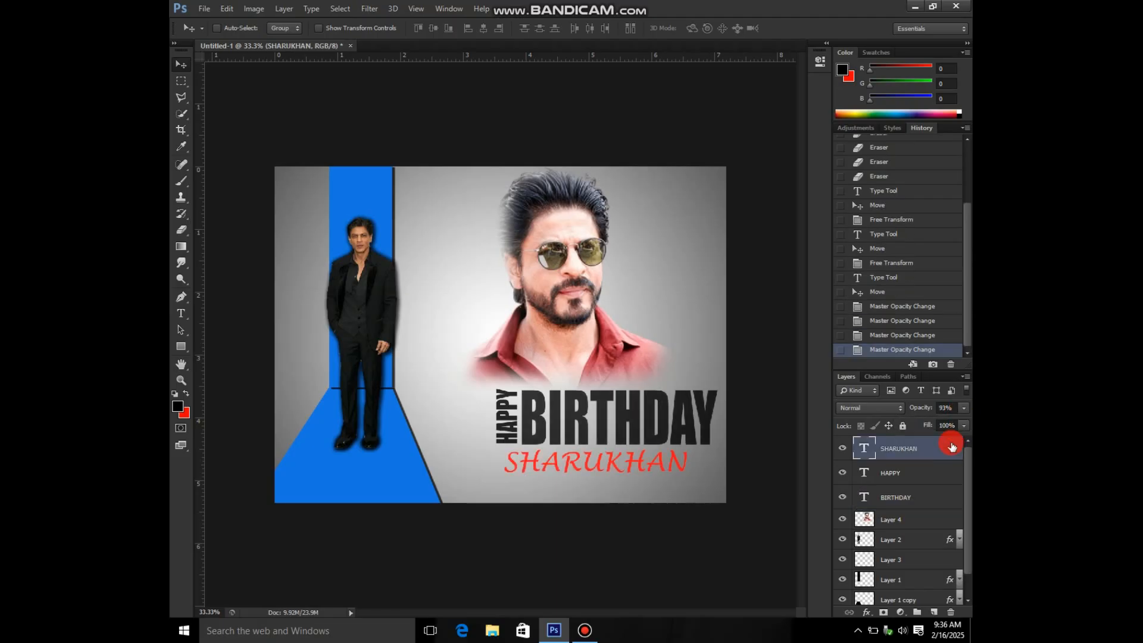
Add a Multiply drop shadow to the SHARUKHAN text with 75% opacity, 5 px distance and 5 px size
double_click(951, 447)
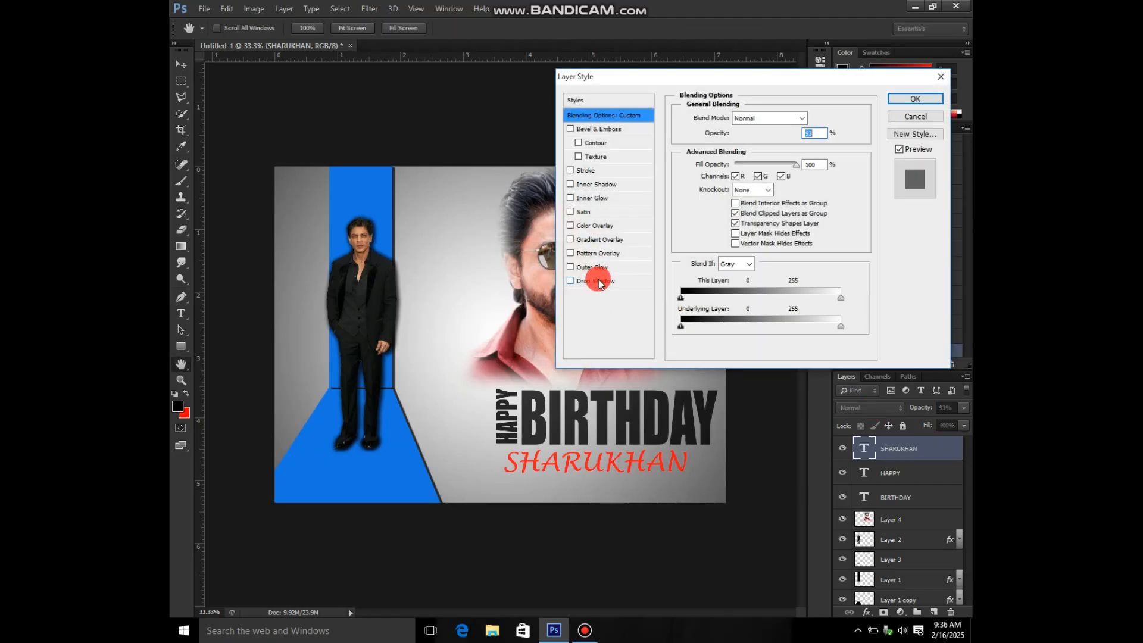
click(604, 280)
click(916, 98)
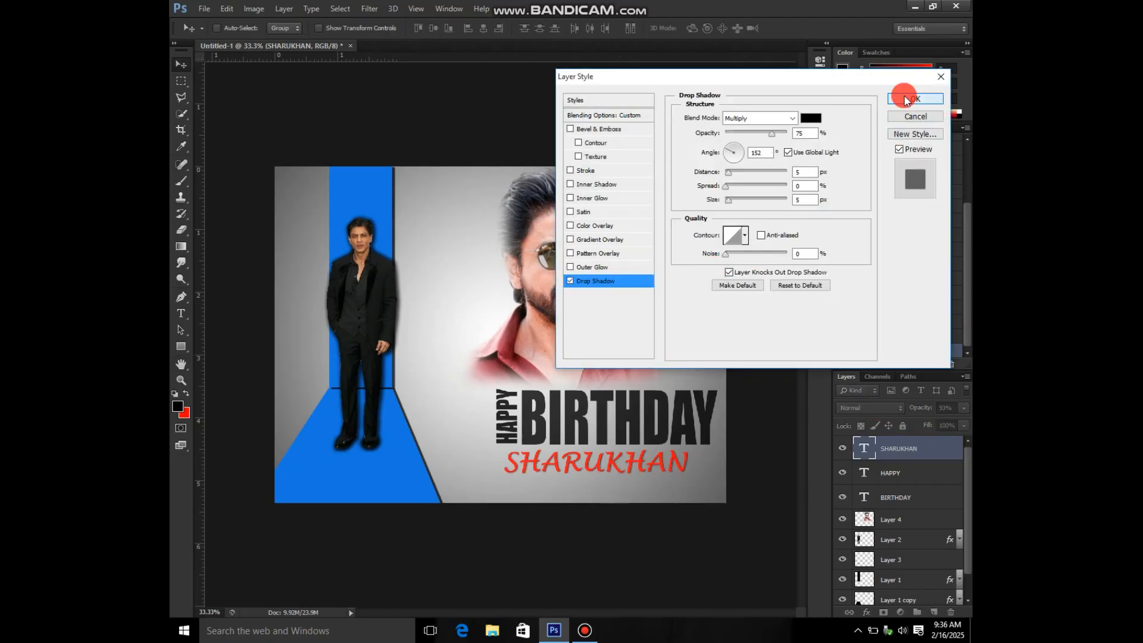
Enlarge the standing man on Layer 2 to about 120% and move Layer 3 slightly at his feet
click(923, 563)
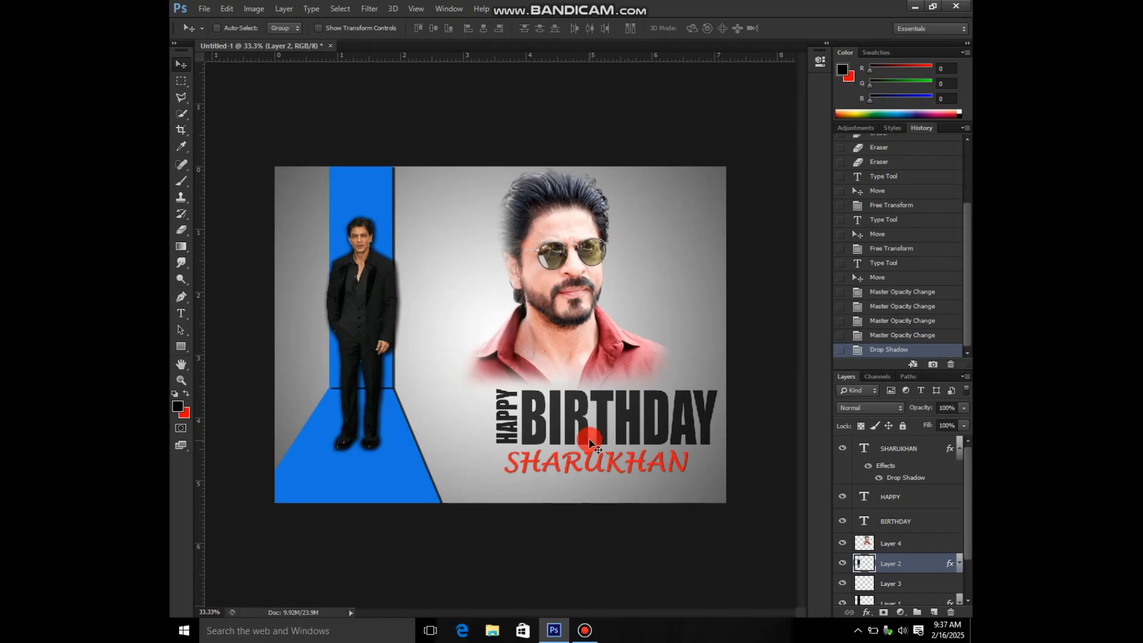
key(ctrl+t)
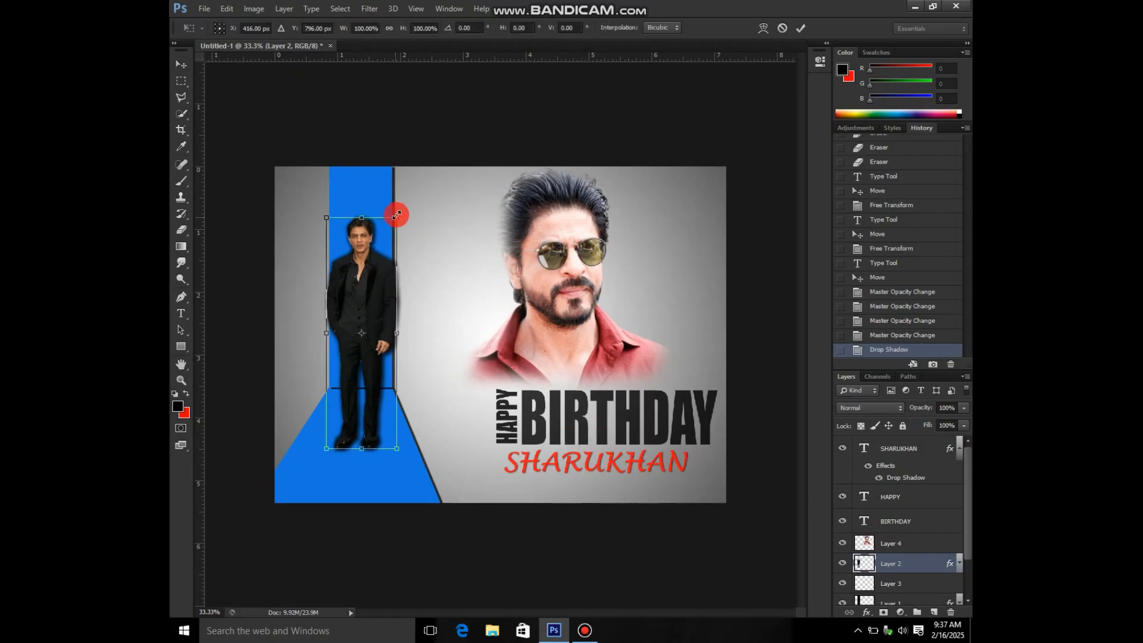
drag(396, 215, 410, 196)
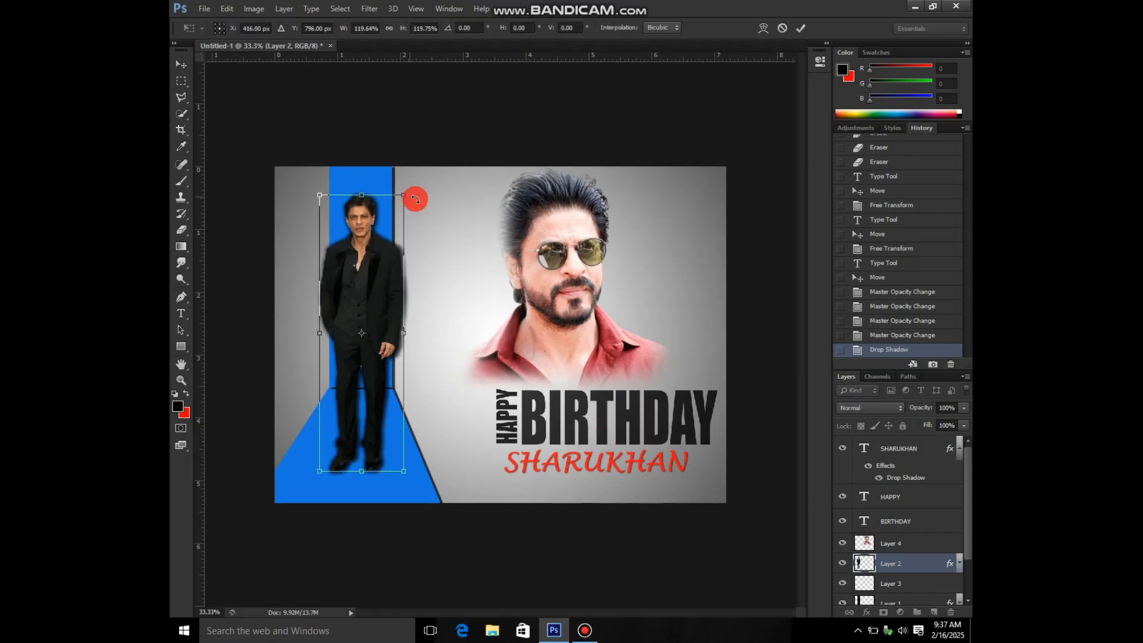
click(802, 25)
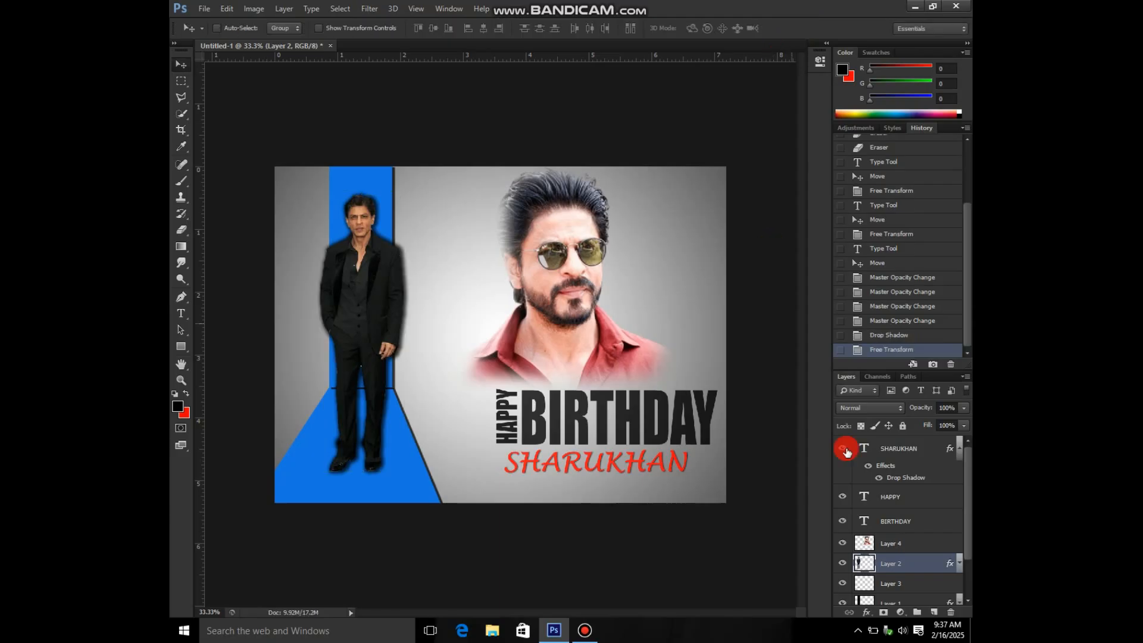
click(908, 582)
drag(377, 477, 376, 475)
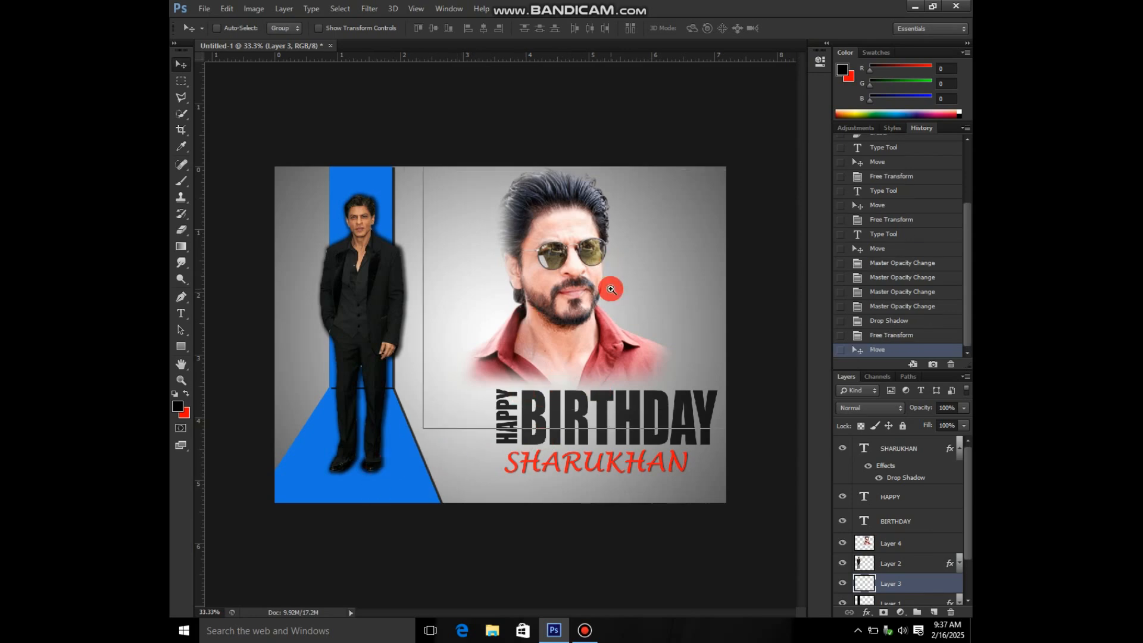